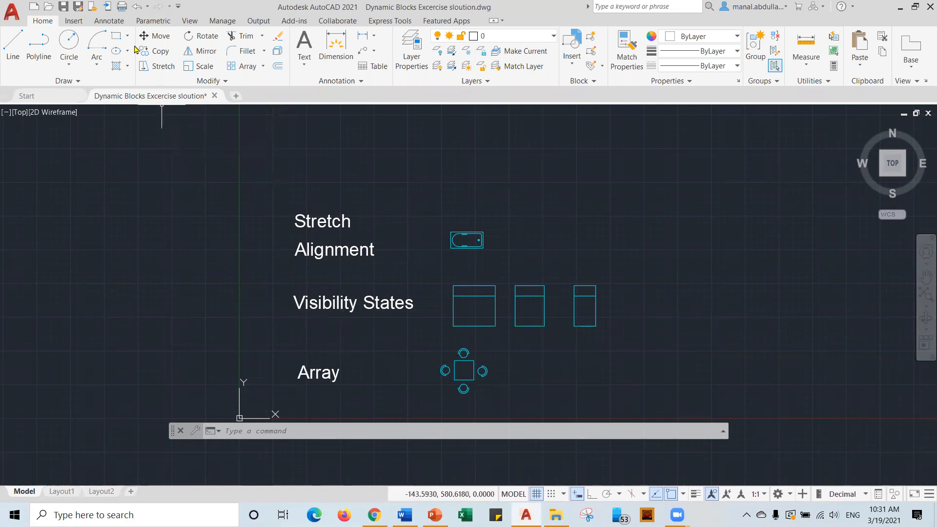
Open the Tool Palettes from the View tab's Palettes panel.
{"action": "left_click", "coordinate": [190, 21]}
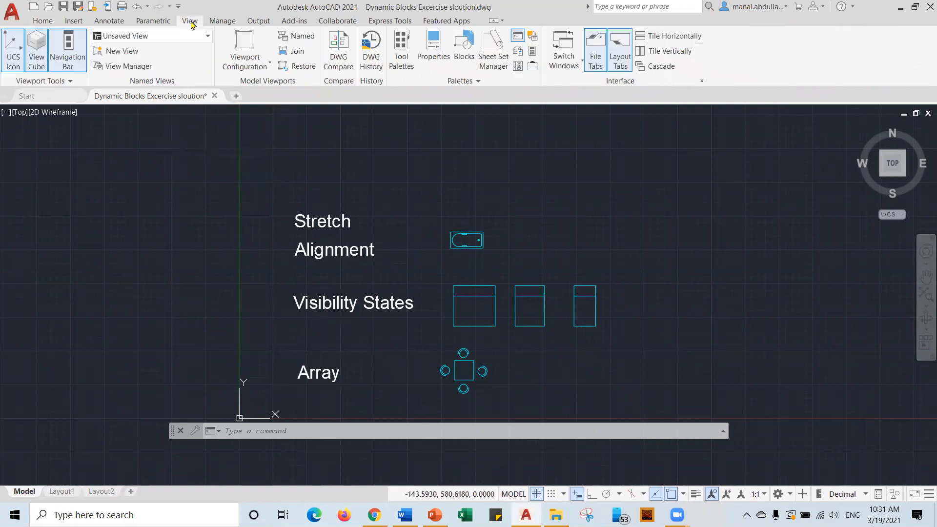
{"action": "left_click", "coordinate": [402, 54]}
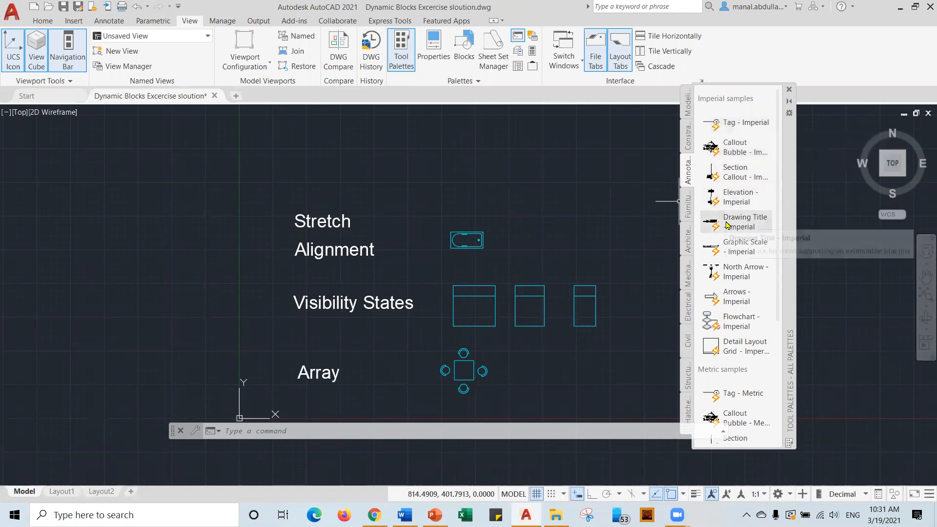
Drag a Trees - Imperial block from the Architectural palette into the drawing's upper right.
{"action": "left_click", "coordinate": [687, 239]}
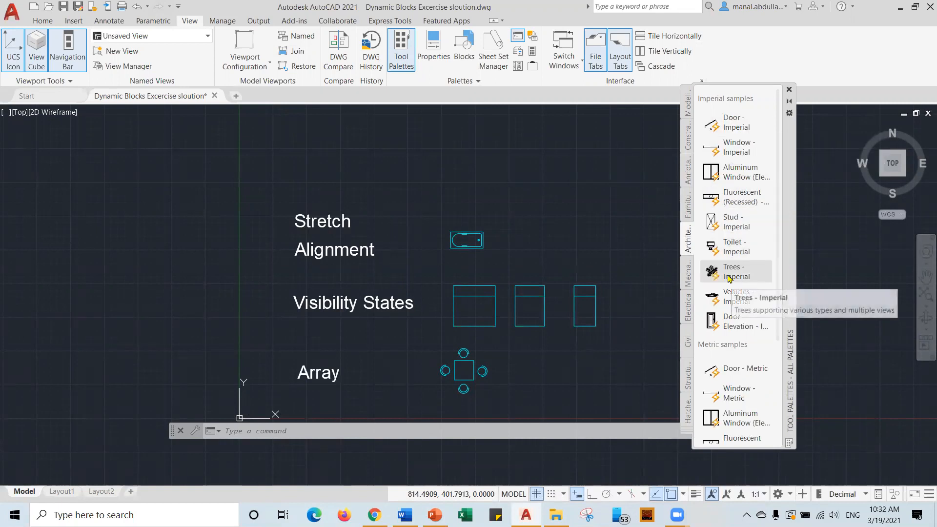
{"action": "left_click_drag", "start_coordinate": [728, 277], "coordinate": [615, 183]}
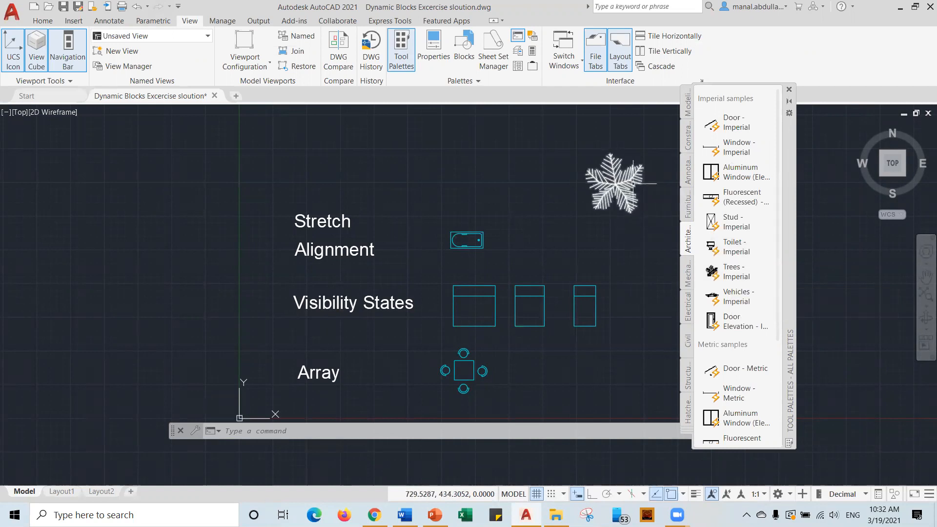
{"action": "left_click", "coordinate": [623, 183]}
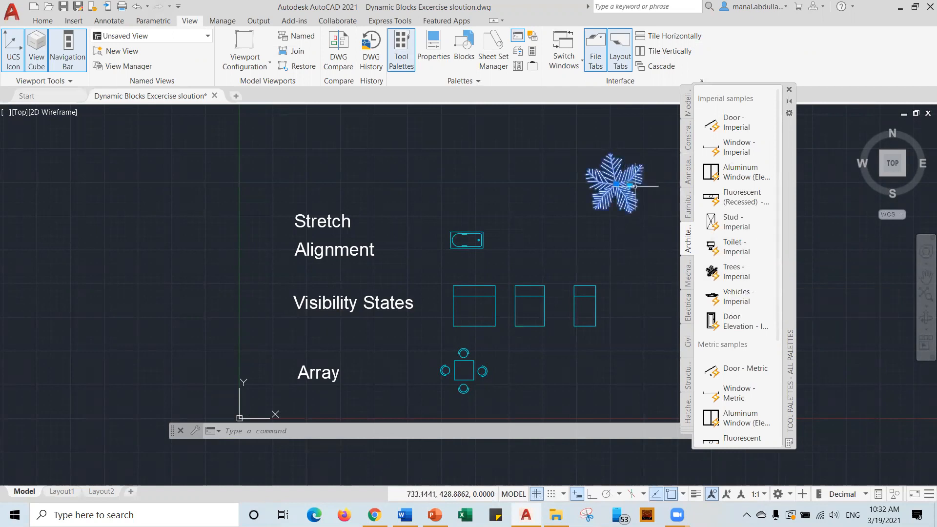
Cycle the tree through Shrub (Plan), Type 1 Evergreen (Elevation), Type 2 Evergreen (Plan) and Shrub (Elevation).
{"action": "left_click", "coordinate": [628, 184]}
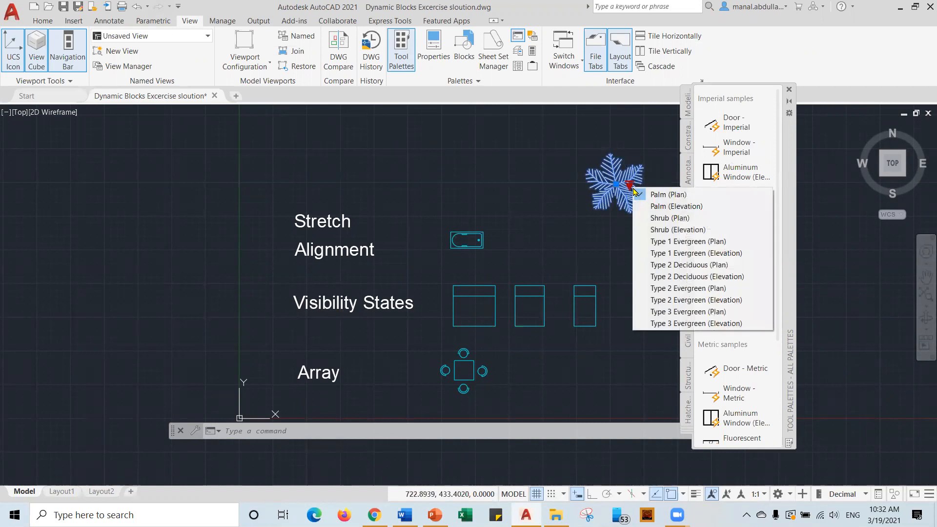
{"action": "left_click", "coordinate": [665, 218]}
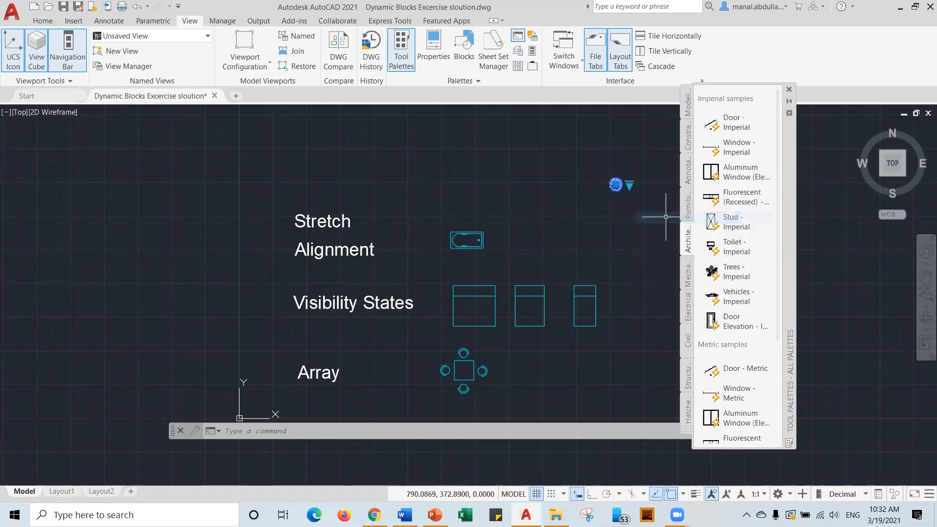
{"action": "left_click", "coordinate": [629, 184]}
{"action": "left_click", "coordinate": [693, 251]}
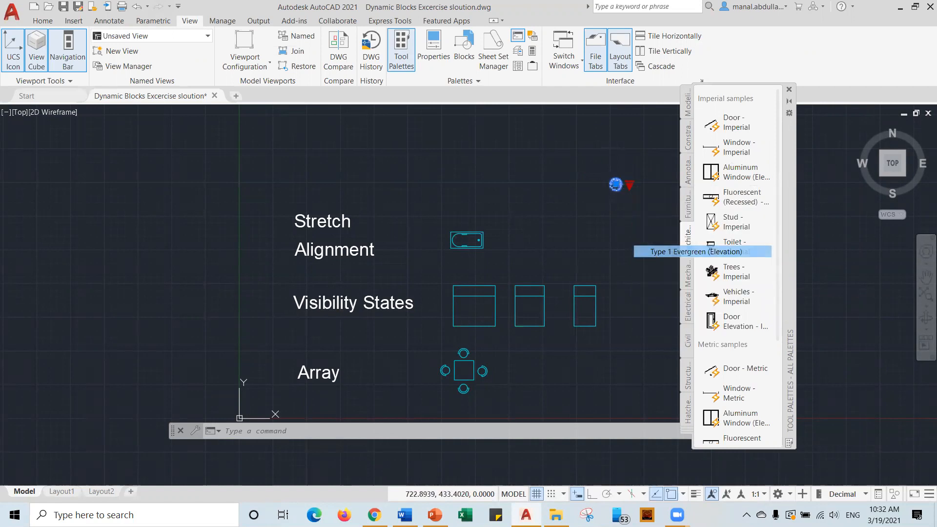
{"action": "left_click", "coordinate": [629, 185]}
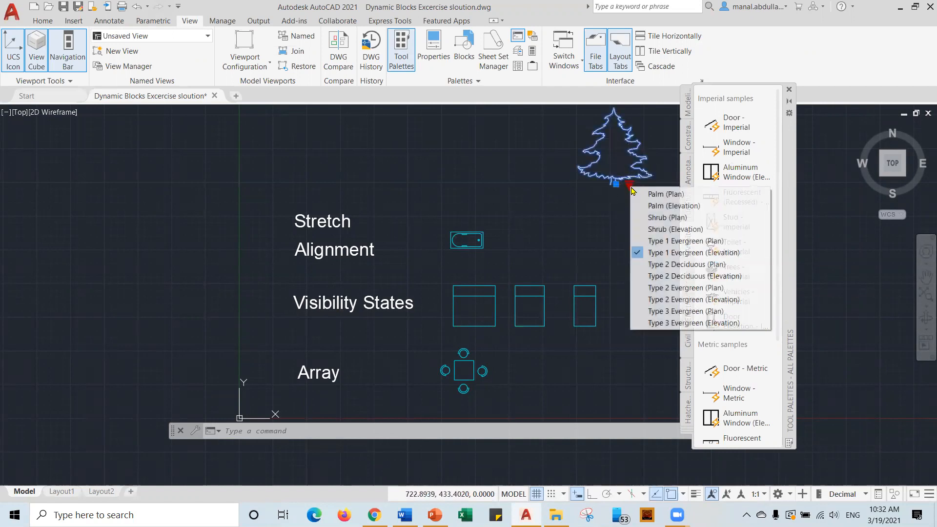
{"action": "left_click", "coordinate": [682, 287]}
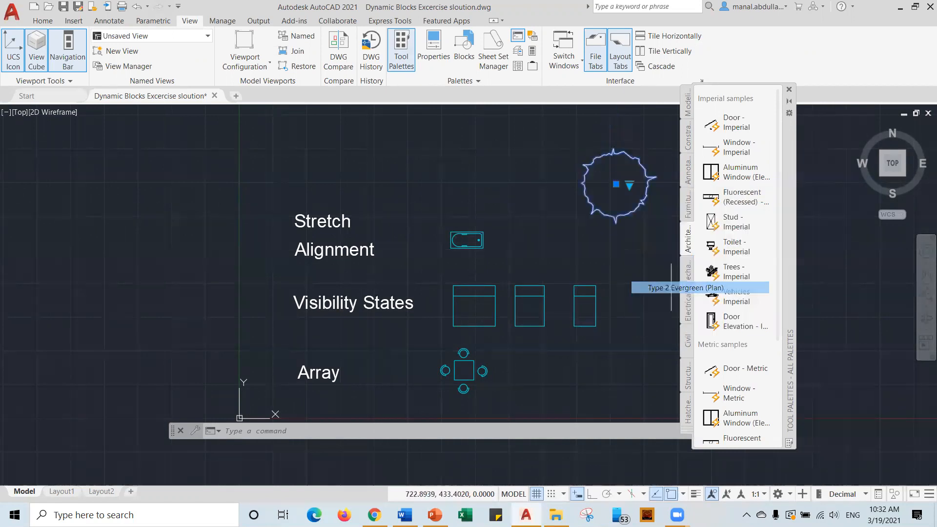
{"action": "left_click", "coordinate": [629, 184]}
{"action": "left_click", "coordinate": [649, 227]}
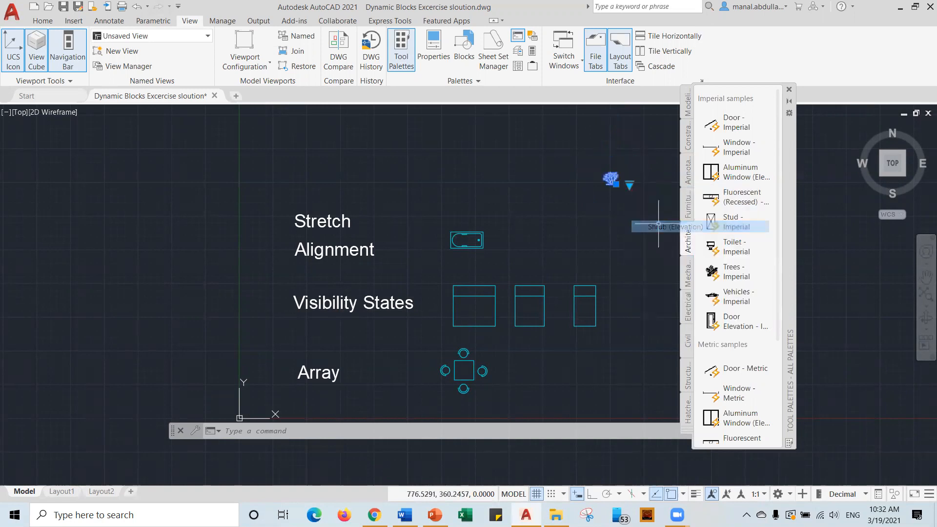
Set the tree to Type 1 Evergreen (Elevation) and move it beside the Visibility States label.
{"action": "left_click", "coordinate": [632, 184]}
{"action": "left_click", "coordinate": [629, 184]}
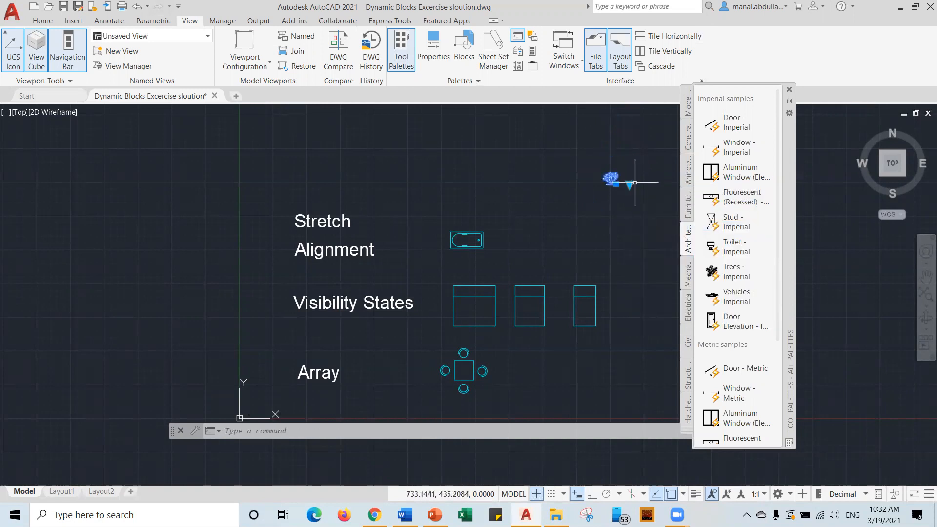
{"action": "left_click", "coordinate": [629, 185]}
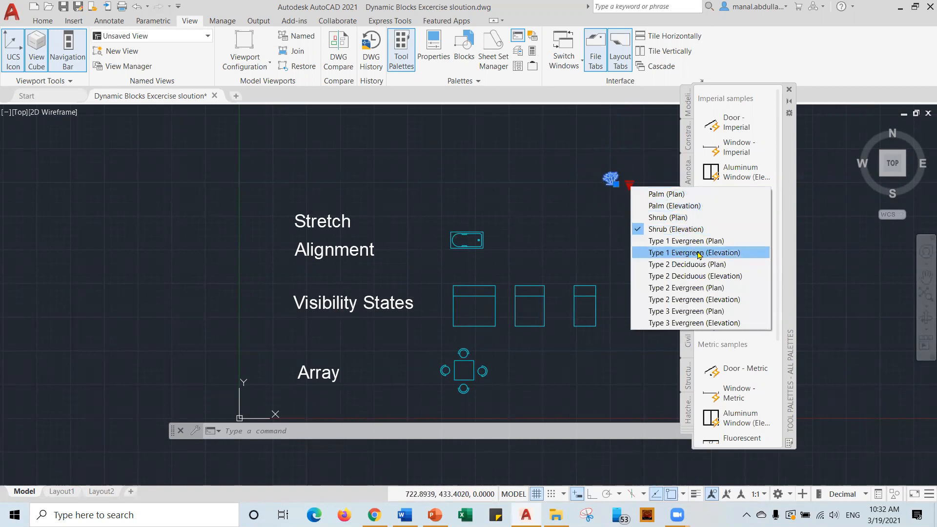
{"action": "left_click", "coordinate": [703, 298]}
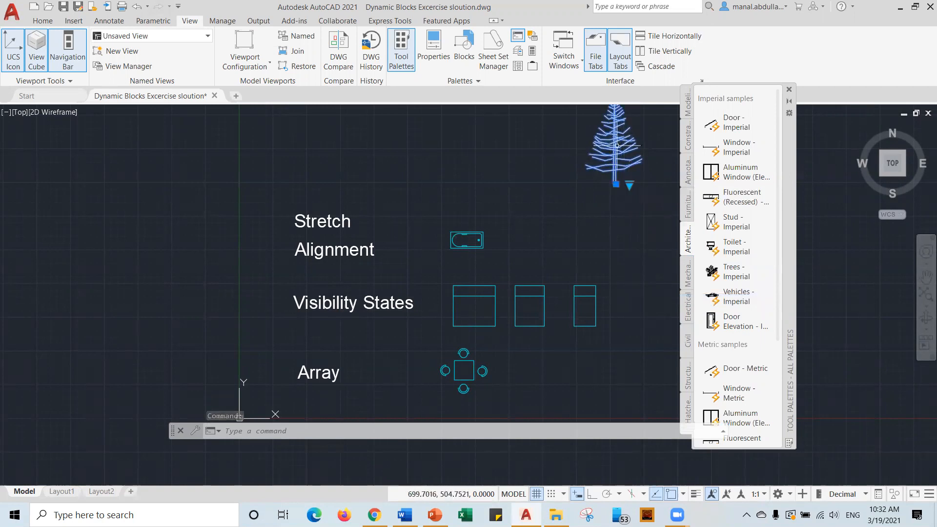
{"action": "left_click", "coordinate": [616, 184]}
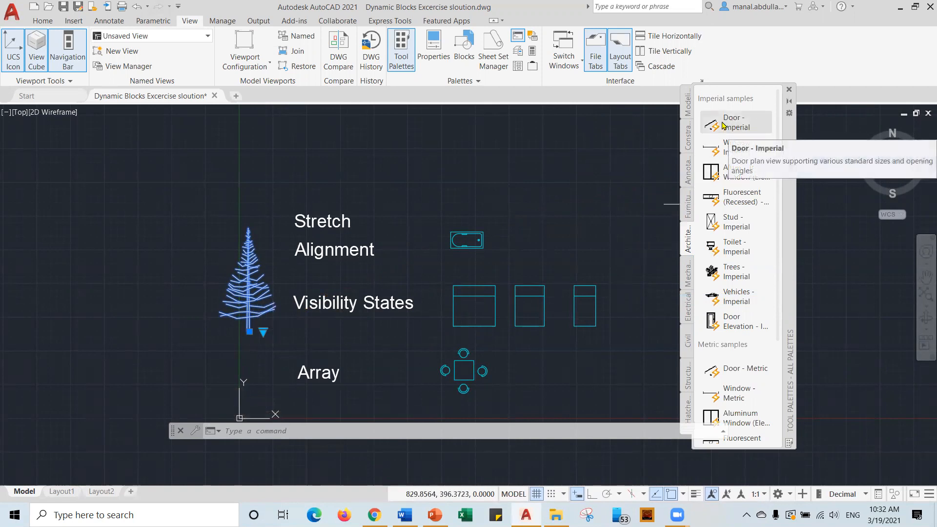
Place a Door - Imperial block from the palette, cancelling the width change.
{"action": "left_click", "coordinate": [723, 126]}
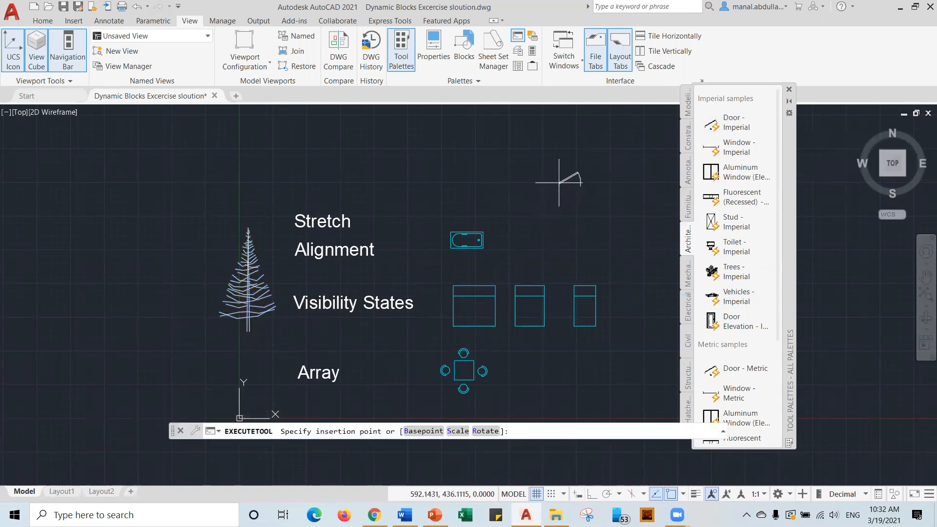
{"action": "scroll", "coordinate": [571, 183], "scroll_direction": "up", "scroll_amount": 6}
{"action": "left_click", "coordinate": [551, 197]}
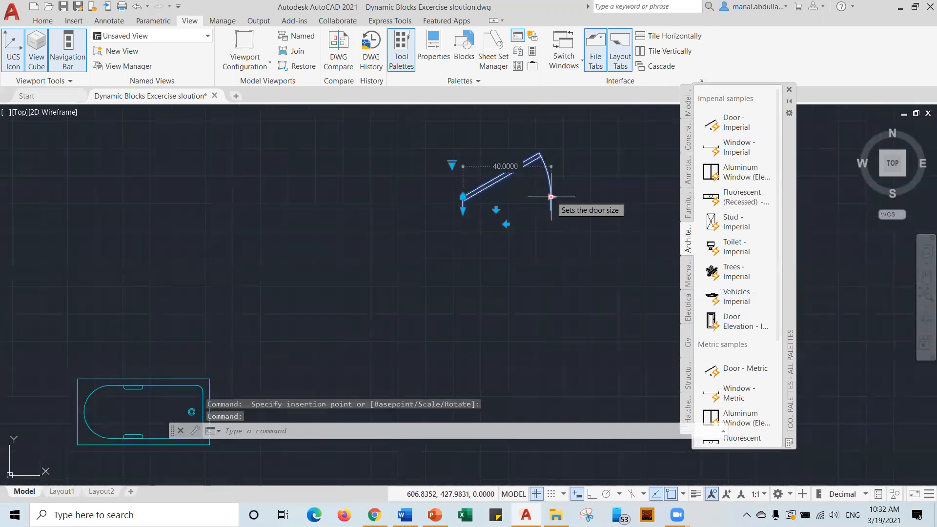
{"action": "left_click", "coordinate": [551, 197]}
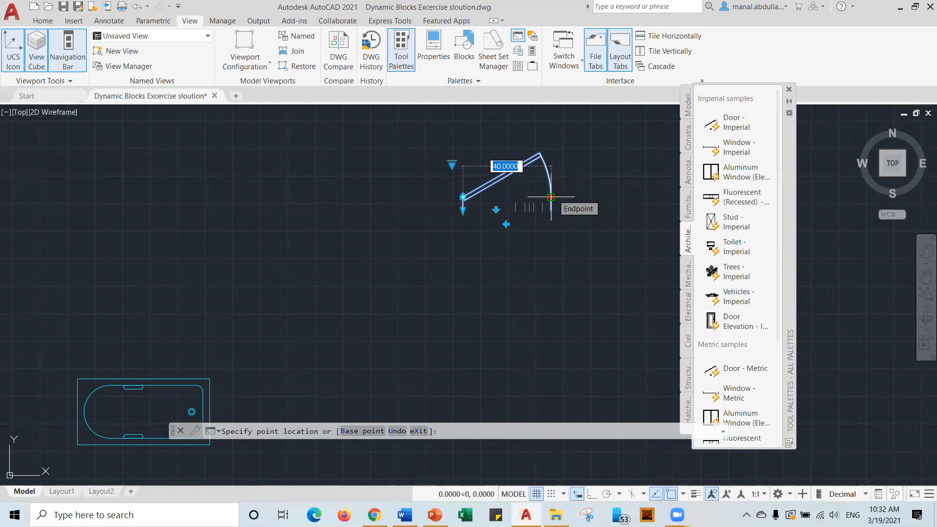
{"action": "key", "text": "Escape"}
{"action": "key", "text": "Escape"}
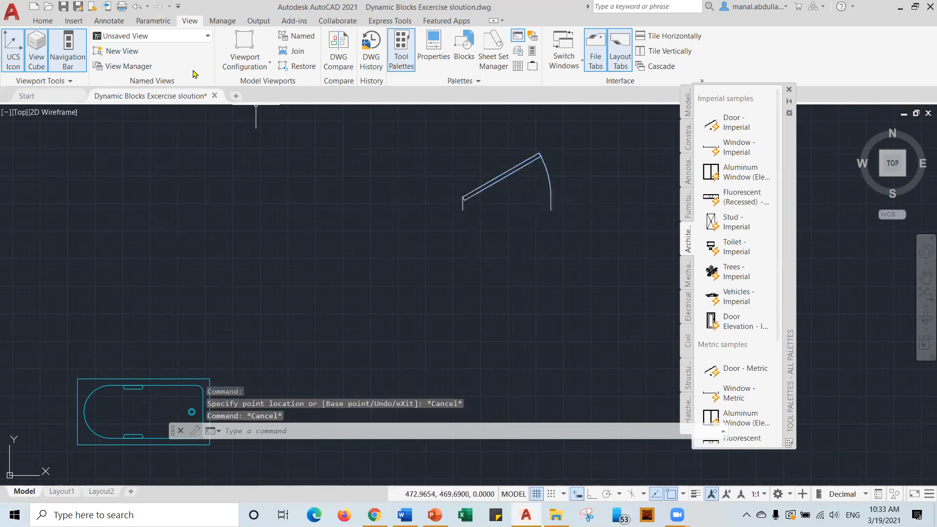
Move the door to the right of the bathtub and bring all blocks into view.
{"action": "scroll", "coordinate": [556, 200], "scroll_direction": "down", "scroll_amount": 4}
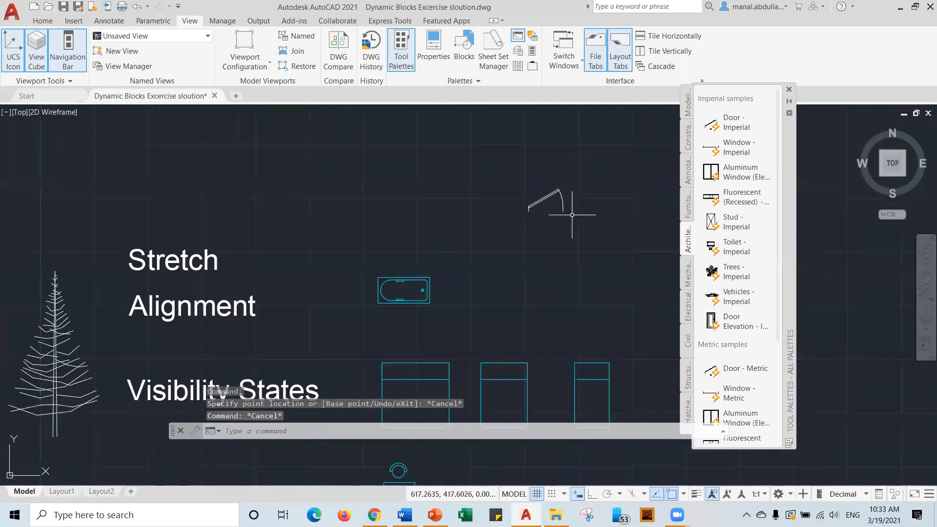
{"action": "left_click", "coordinate": [528, 210]}
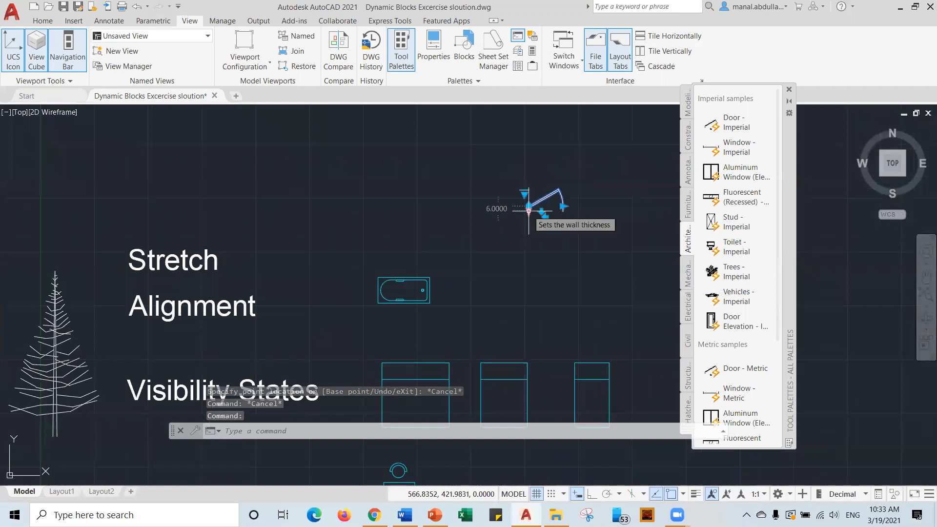
{"action": "left_click", "coordinate": [528, 209]}
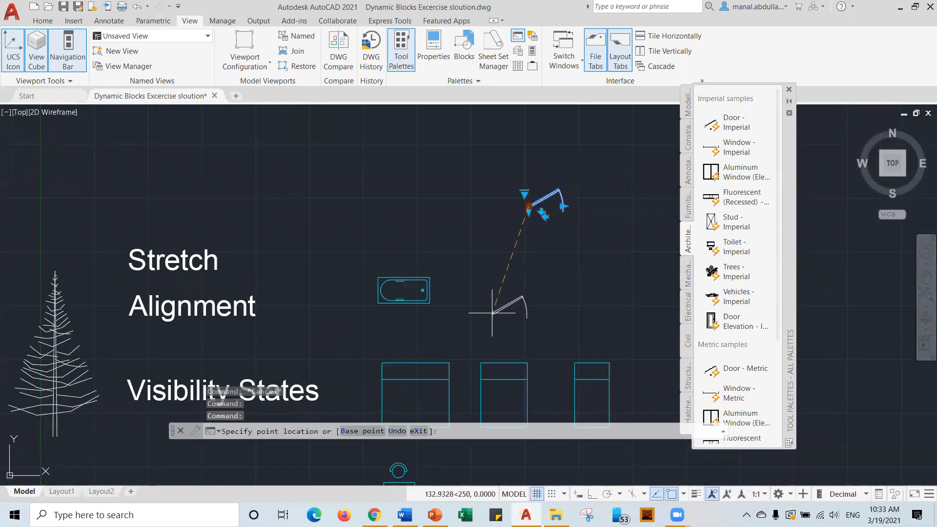
{"action": "left_click", "coordinate": [501, 288]}
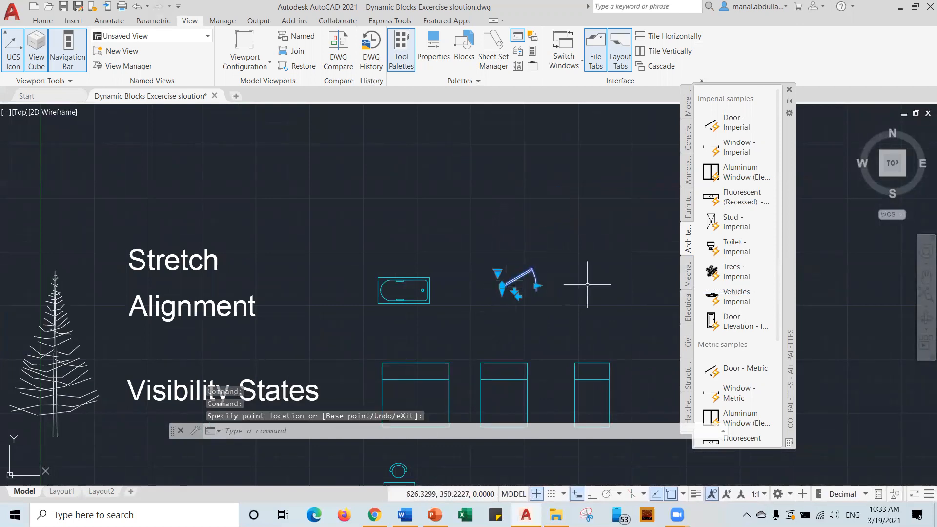
{"action": "scroll", "coordinate": [586, 296], "scroll_direction": "down", "scroll_amount": 2}
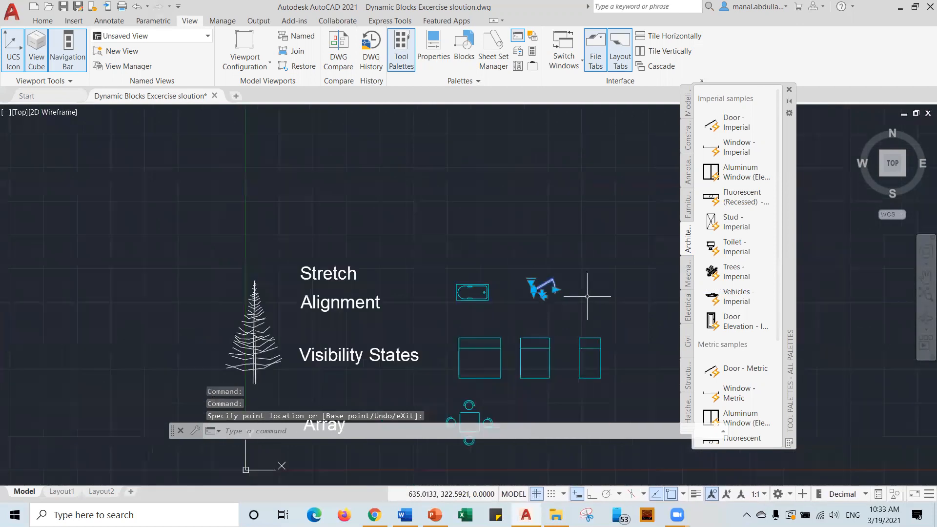
{"action": "middle_click_drag", "start_coordinate": [591, 296], "coordinate": [509, 226]}
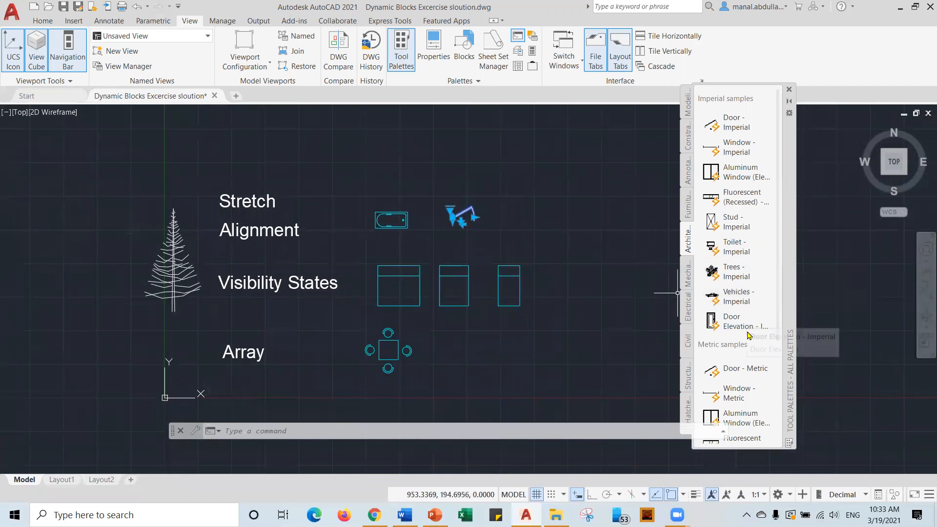
{"action": "scroll", "coordinate": [748, 334], "scroll_direction": "down", "scroll_amount": 3}
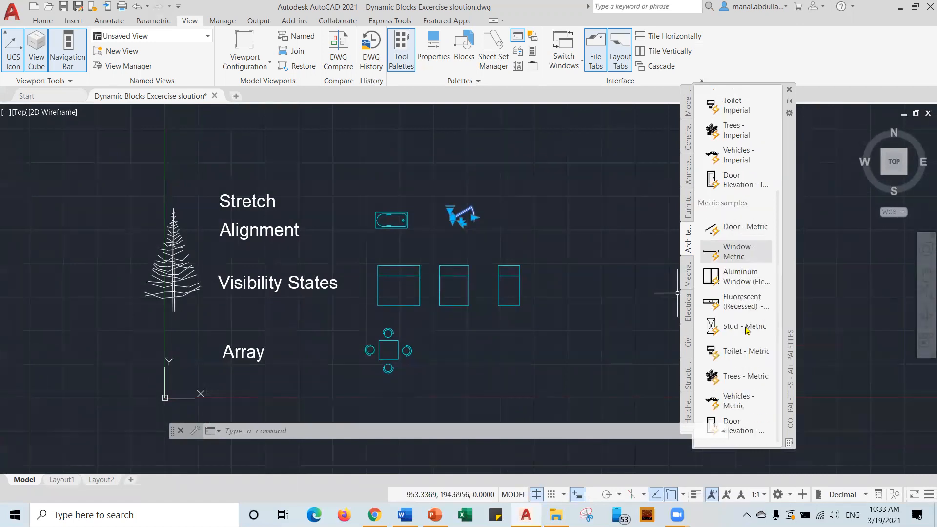
{"action": "scroll", "coordinate": [747, 326], "scroll_direction": "up", "scroll_amount": 3}
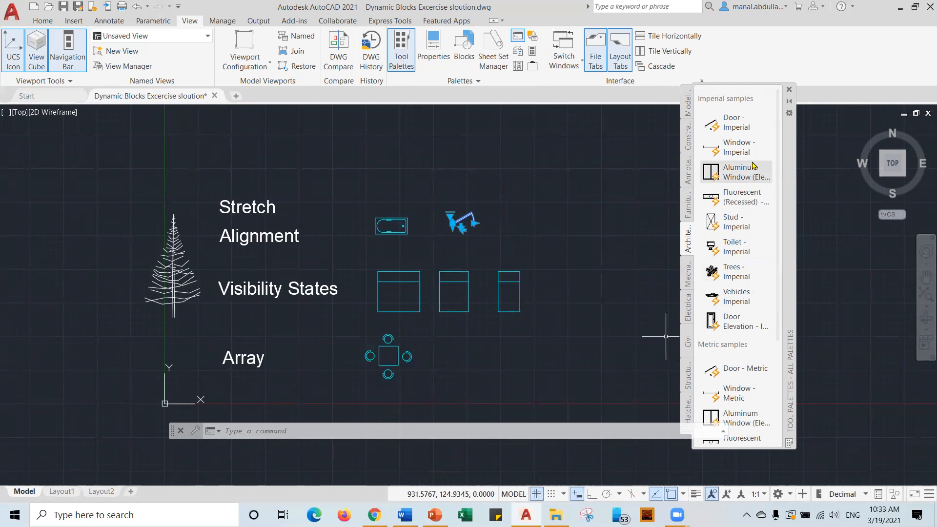
Place a Window - Imperial block right of the door and lengthen it.
{"action": "left_click", "coordinate": [728, 152]}
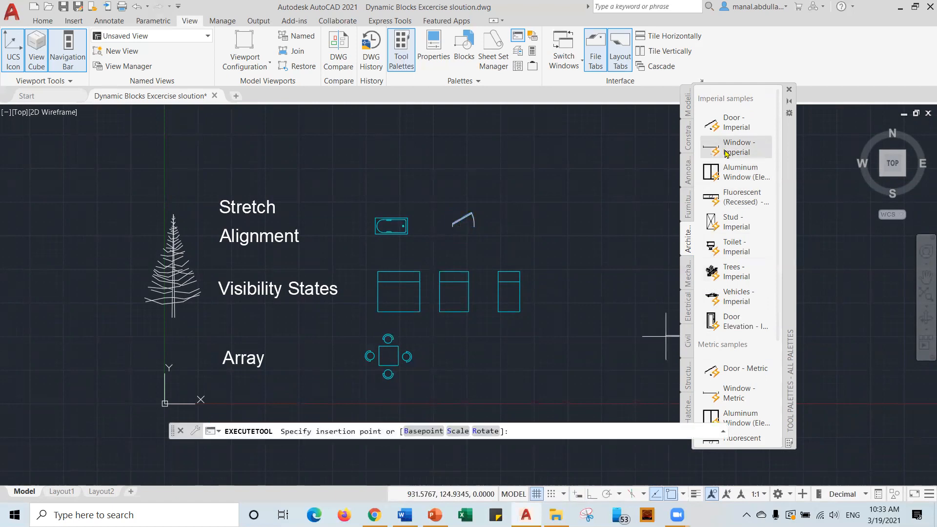
{"action": "left_click", "coordinate": [512, 221]}
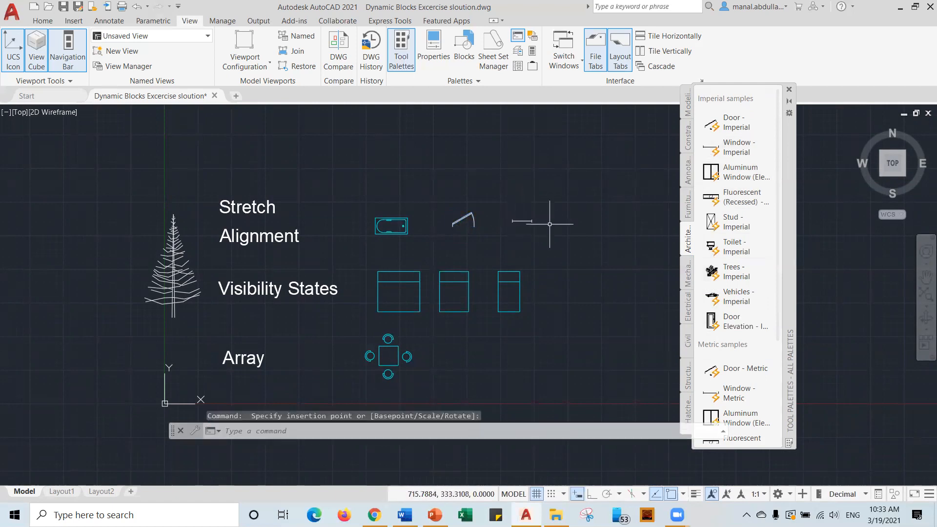
{"action": "scroll", "coordinate": [542, 221], "scroll_direction": "up", "scroll_amount": 5}
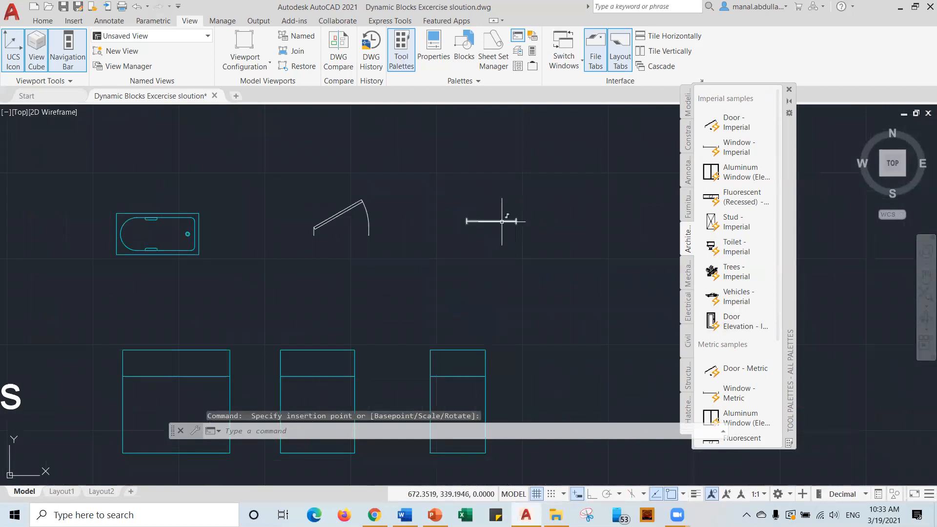
{"action": "left_click", "coordinate": [512, 221]}
{"action": "left_click", "coordinate": [516, 221]}
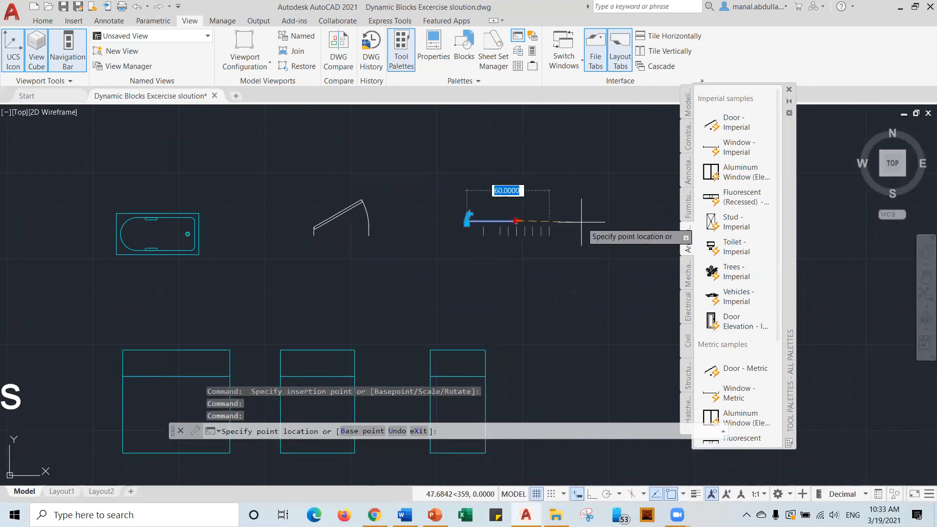
{"action": "left_click", "coordinate": [564, 221]}
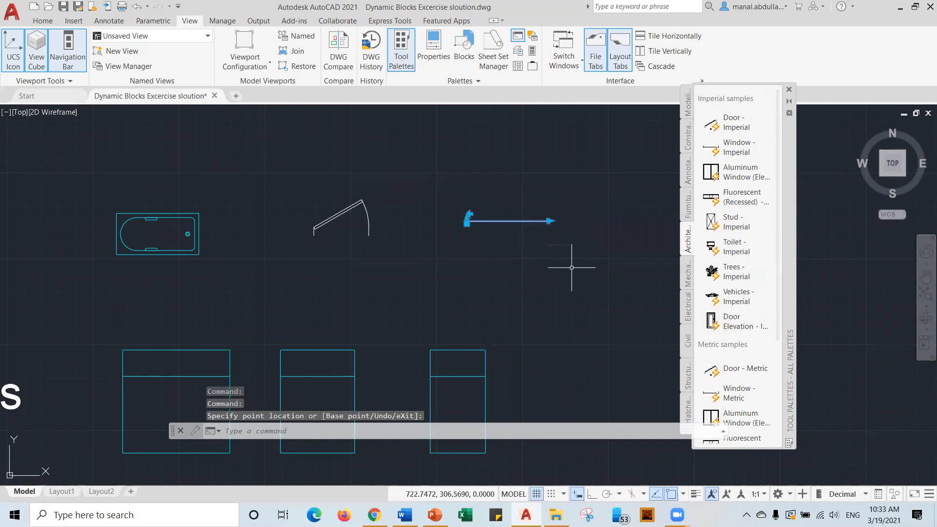
Crossing-select the door and window samples, delete them, and reframe the drawing.
{"action": "key", "text": "Escape"}
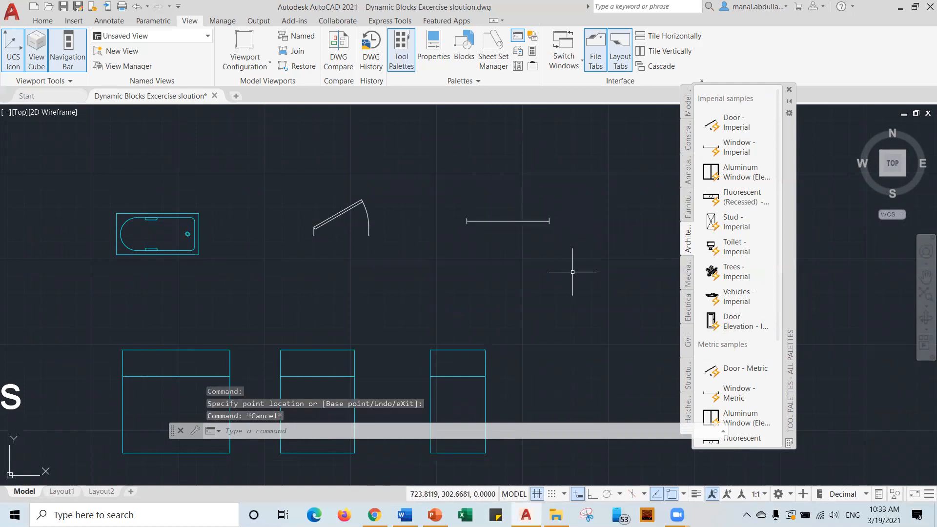
{"action": "left_click", "coordinate": [595, 174]}
{"action": "left_click", "coordinate": [313, 254]}
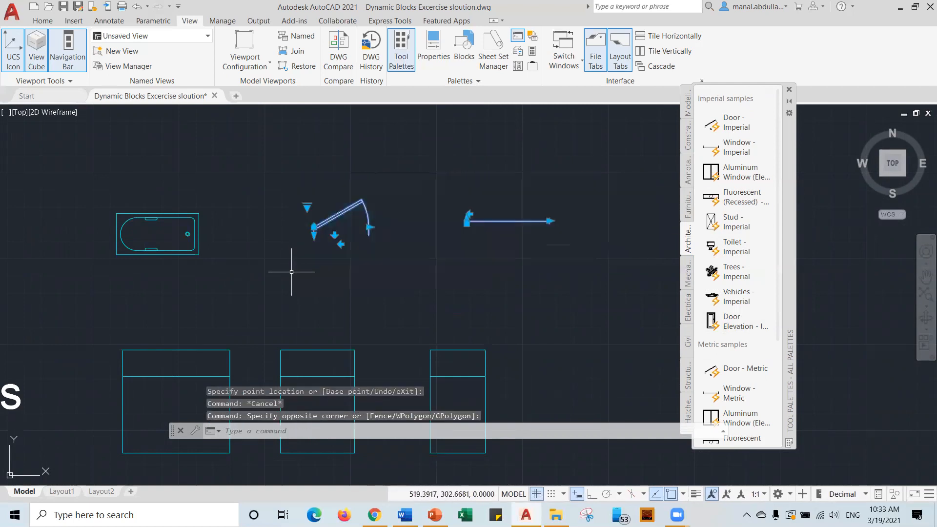
{"action": "key", "text": "Delete"}
{"action": "scroll", "coordinate": [173, 288], "scroll_direction": "down", "scroll_amount": 2}
{"action": "scroll", "coordinate": [173, 288], "scroll_direction": "down", "scroll_amount": 2}
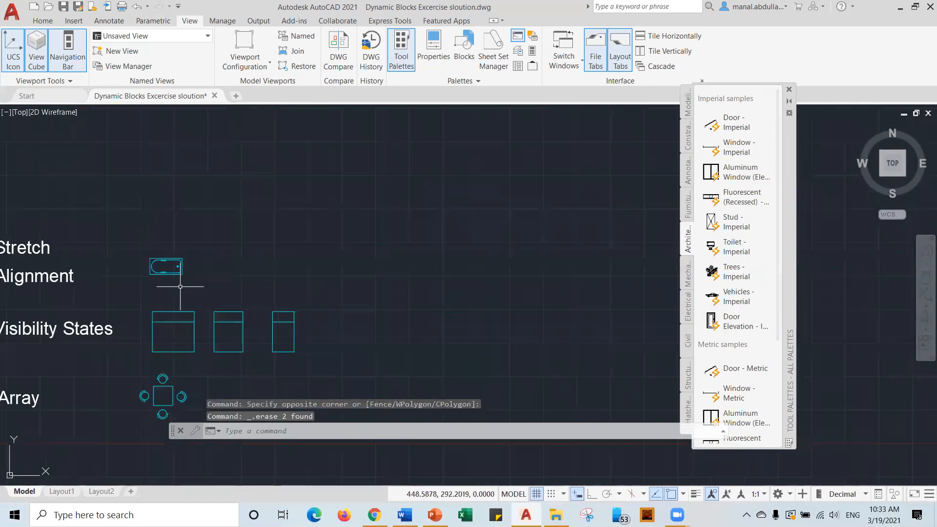
{"action": "middle_click_drag", "start_coordinate": [182, 286], "coordinate": [495, 259]}
{"action": "scroll", "coordinate": [497, 258], "scroll_direction": "up", "scroll_amount": 2}
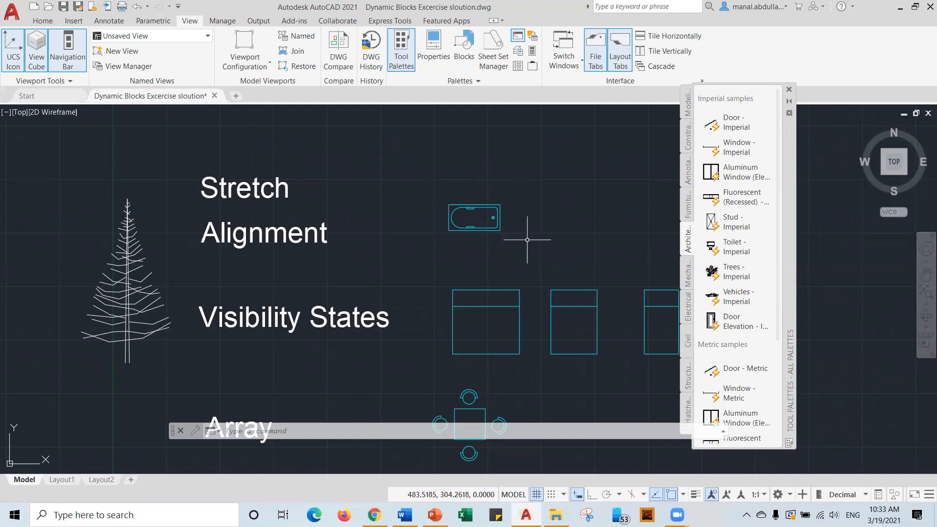
{"action": "scroll", "coordinate": [526, 239], "scroll_direction": "up", "scroll_amount": 2}
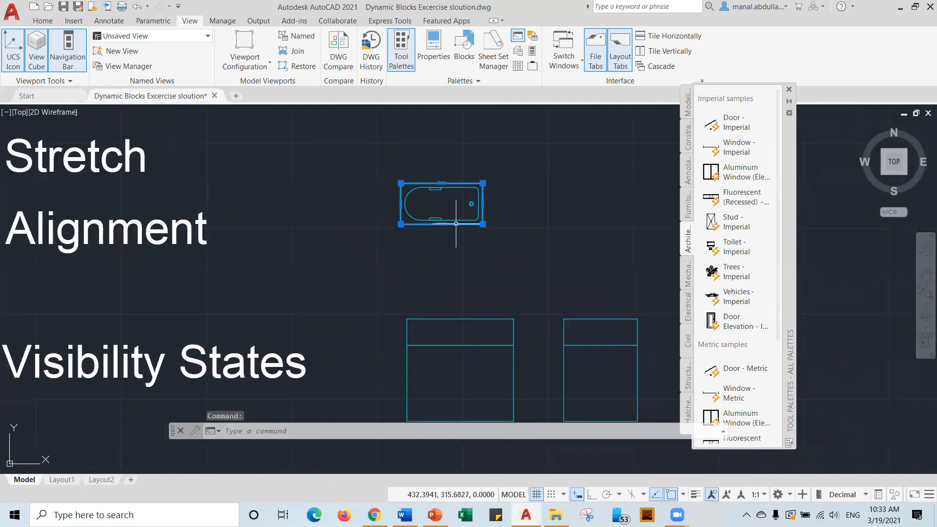
{"action": "left_click", "coordinate": [470, 224]}
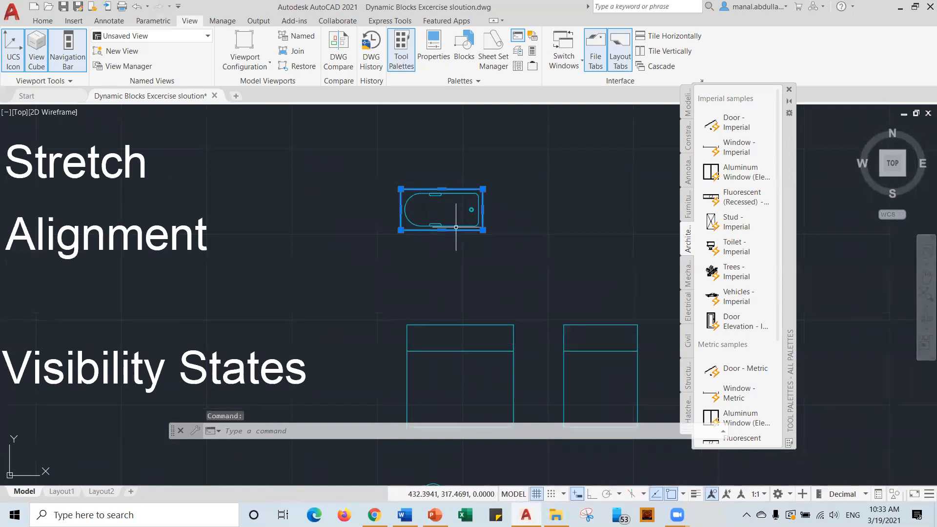
{"action": "left_click", "coordinate": [455, 227]}
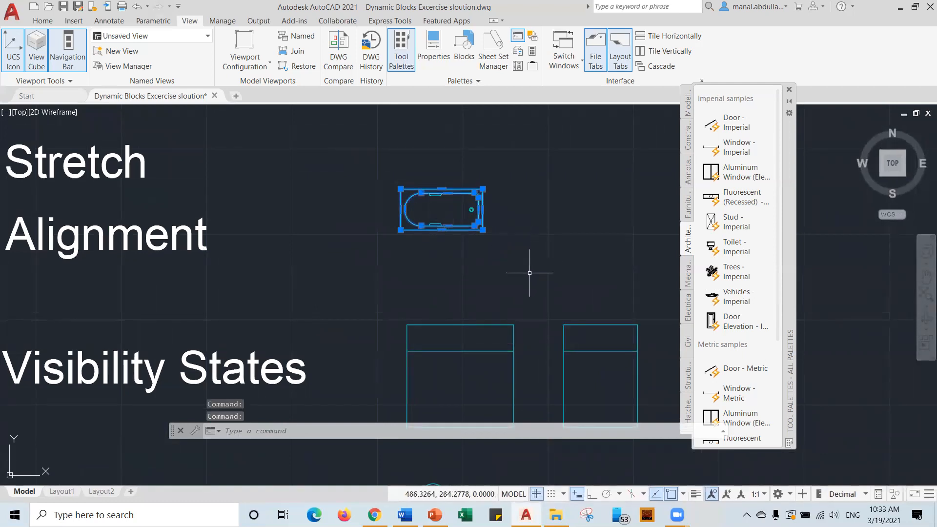
{"action": "key", "text": "Escape"}
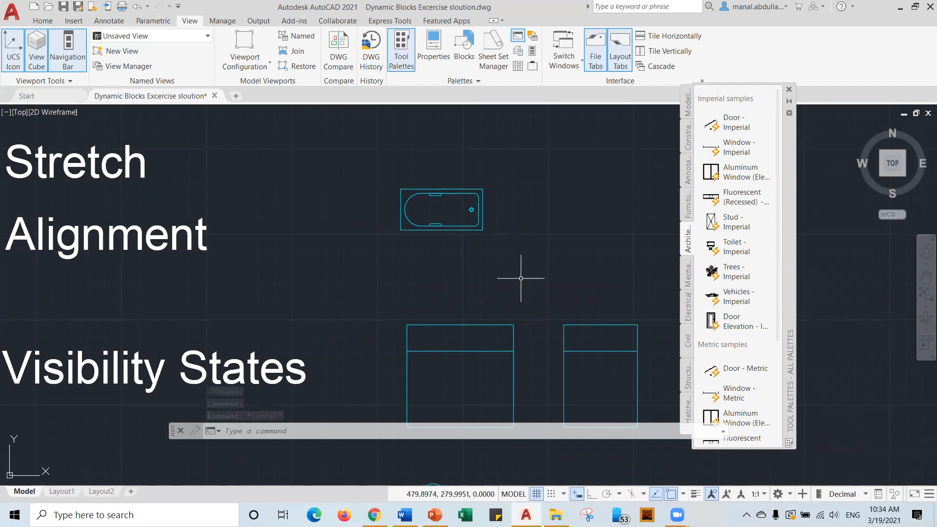
Start a new block definition named Bathtub with Create Block.
{"action": "left_click", "coordinate": [42, 22]}
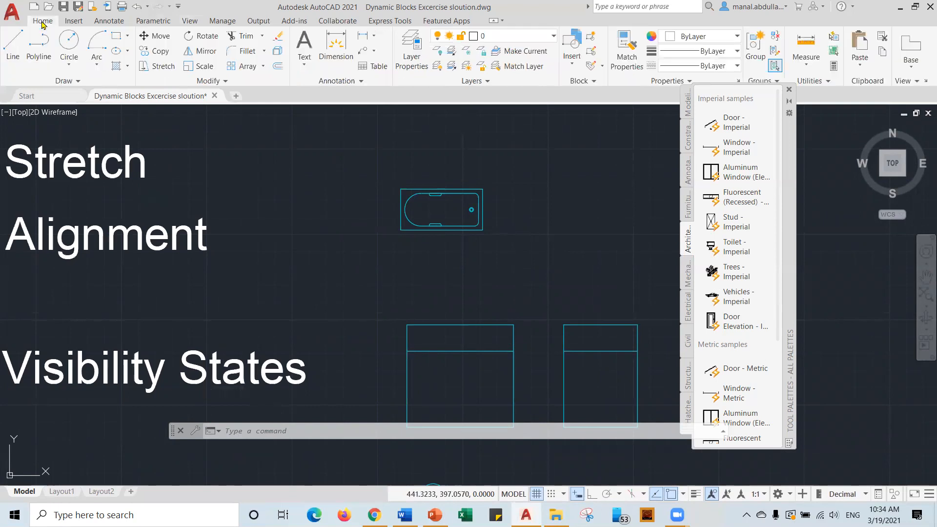
{"action": "left_click", "coordinate": [69, 22]}
{"action": "left_click", "coordinate": [91, 66]}
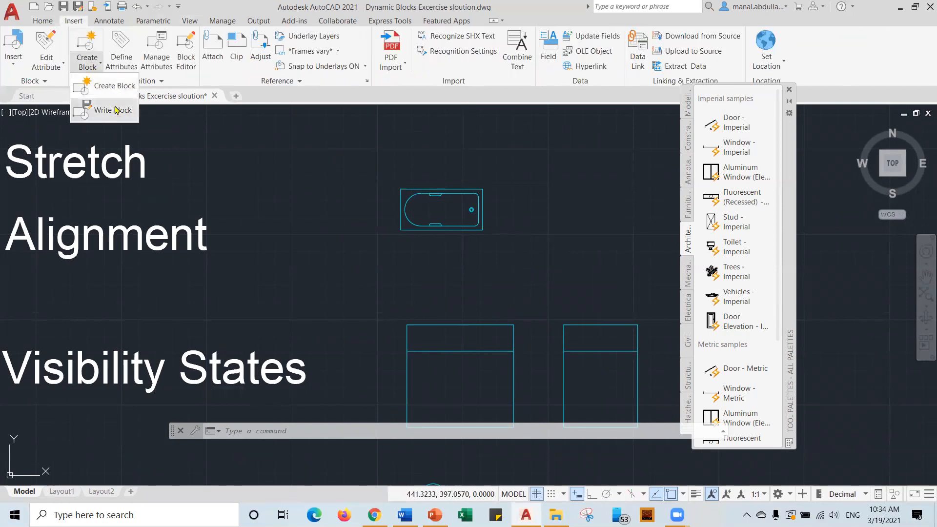
{"action": "left_click", "coordinate": [114, 86]}
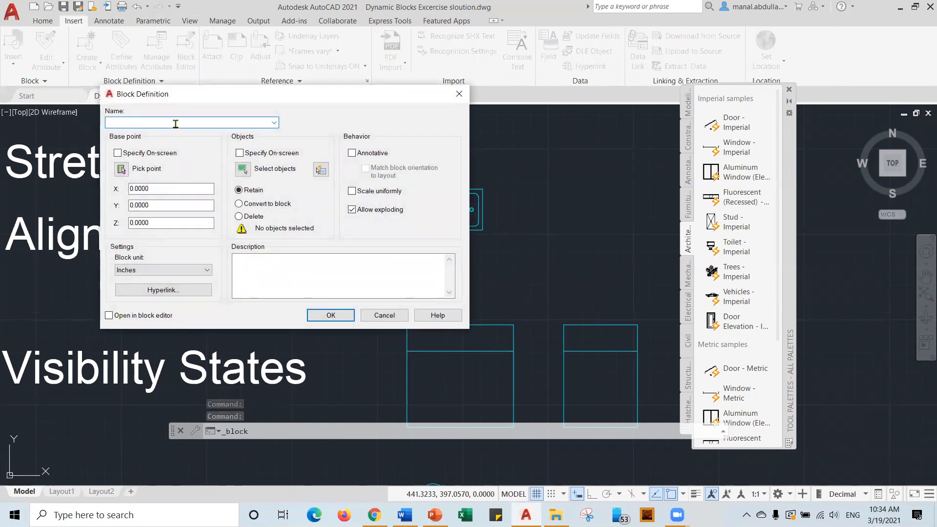
{"action": "type", "text": "Bathtub"}
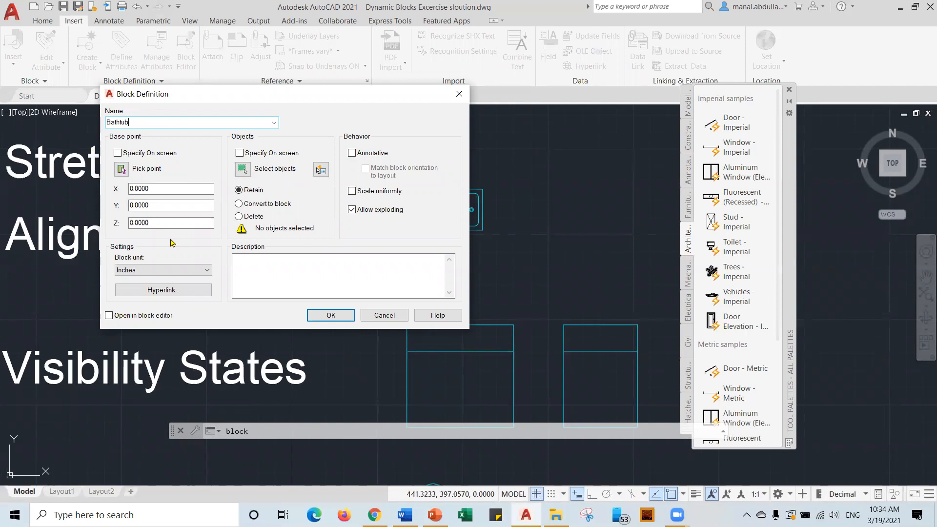
Set the base point at the bathtub's lower-left corner and window-select its six objects.
{"action": "left_click", "coordinate": [121, 168]}
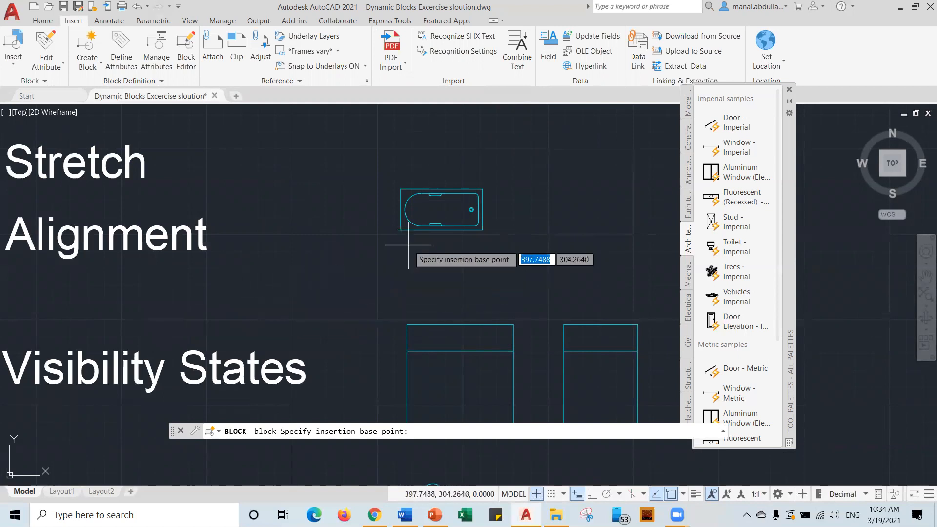
{"action": "left_click", "coordinate": [400, 230]}
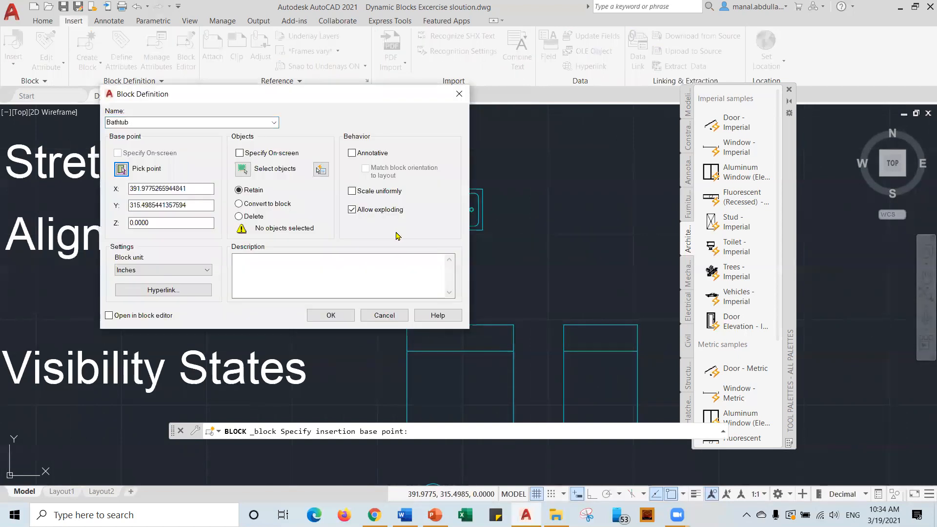
{"action": "left_click", "coordinate": [253, 169]}
{"action": "left_click", "coordinate": [385, 251]}
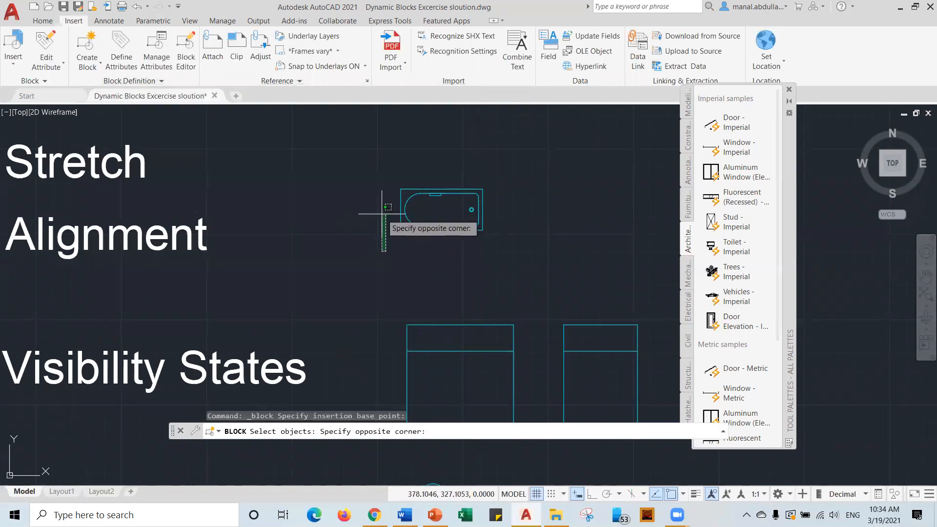
{"action": "left_click", "coordinate": [487, 177]}
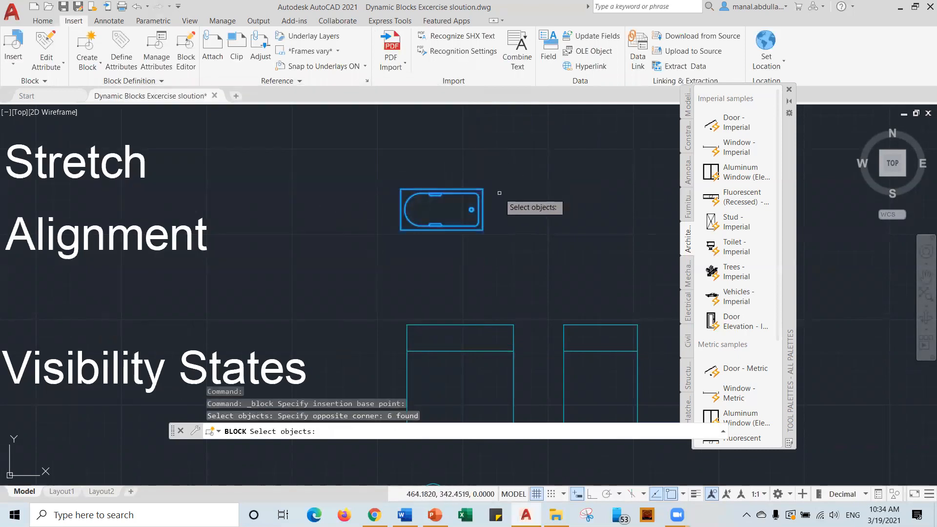
{"action": "key", "text": "Return"}
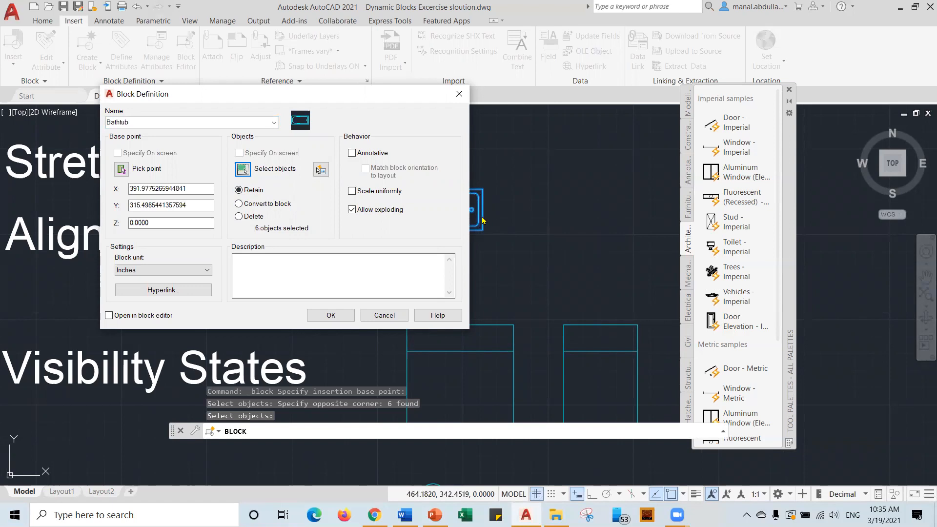
Enter the description "Bathtub 5'- 7'" and create the block.
{"action": "left_click", "coordinate": [329, 267]}
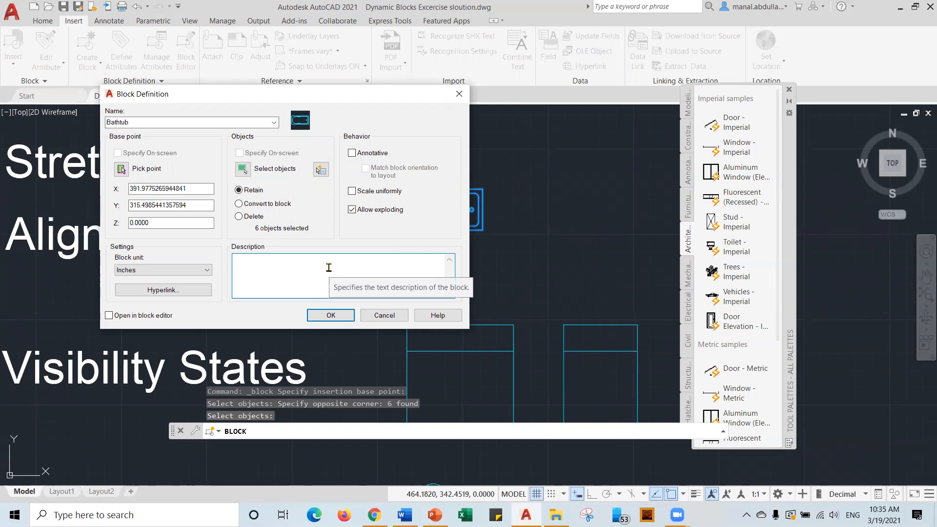
{"action": "type", "text": "Bathtub 5\" - 7"}
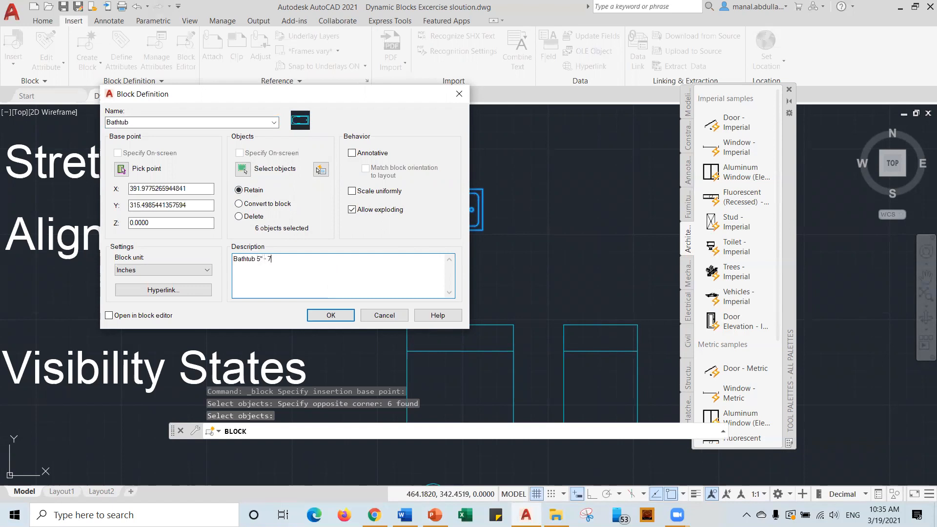
{"action": "key", "text": "BackSpace"}
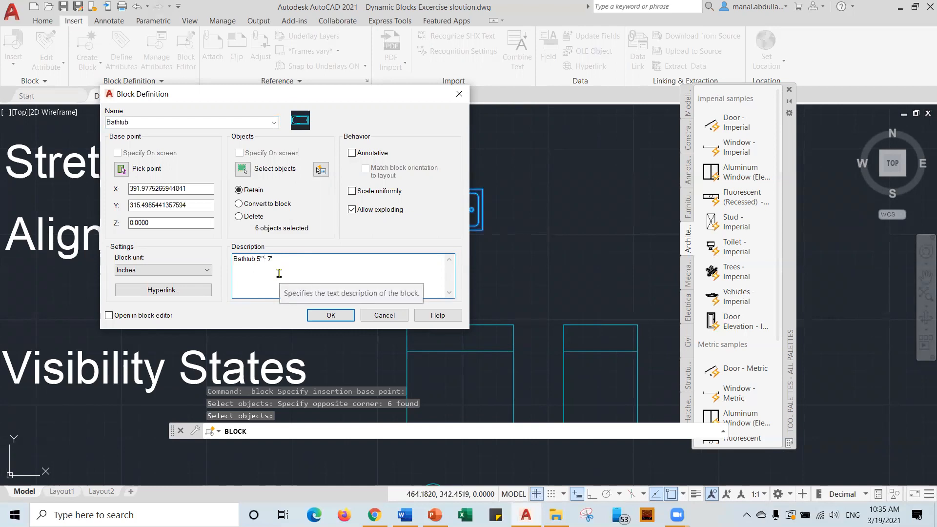
{"action": "key", "text": "BackSpace"}
{"action": "key", "text": "BackSpace"}
{"action": "type", "text": "'"}
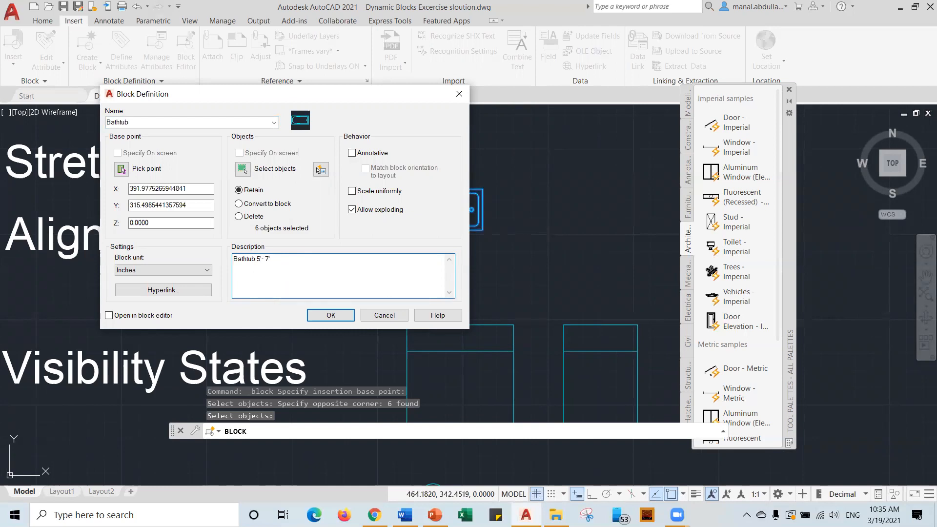
{"action": "left_click", "coordinate": [348, 317]}
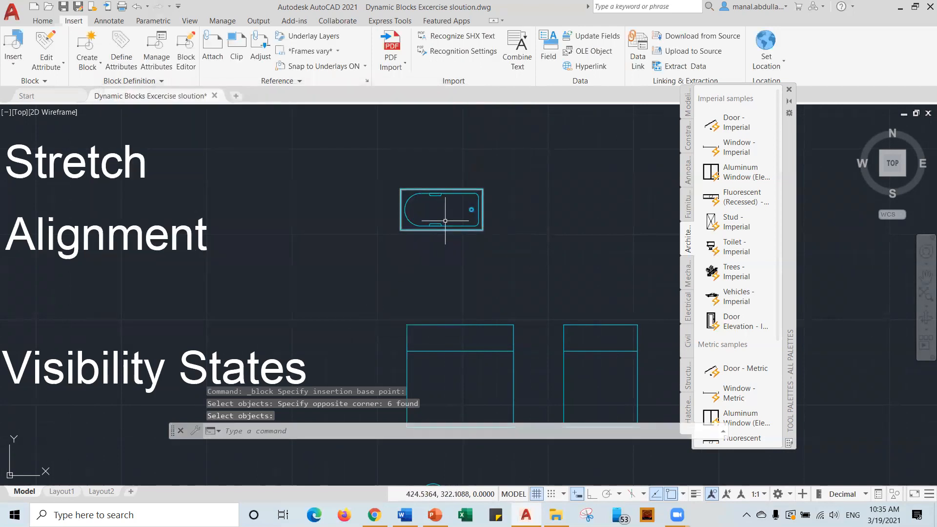
Insert a Bathtub block right of the original, then close the Tool Palettes.
{"action": "left_click", "coordinate": [449, 193]}
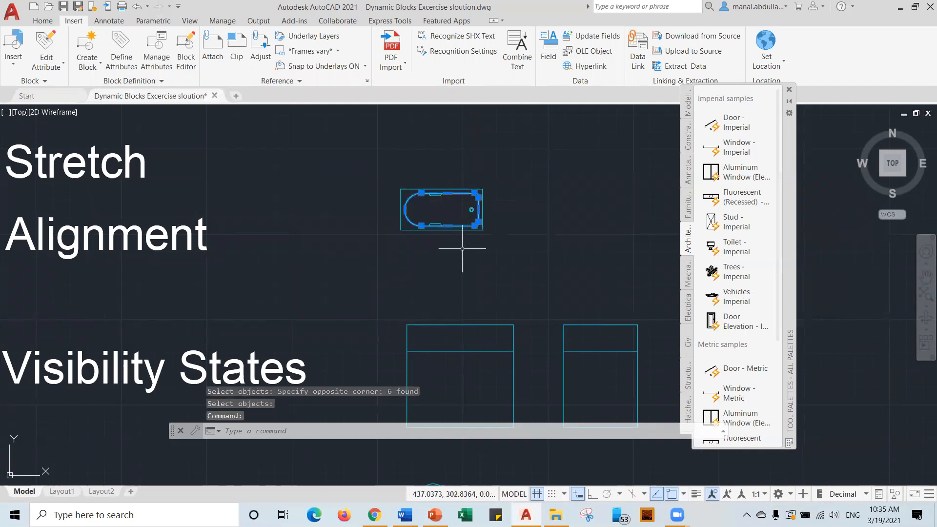
{"action": "key", "text": "Escape"}
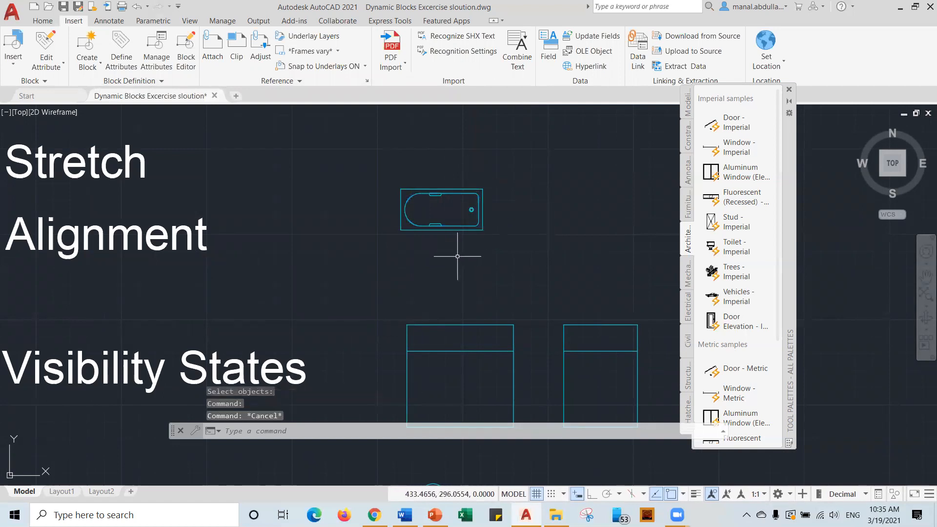
{"action": "left_click", "coordinate": [17, 64]}
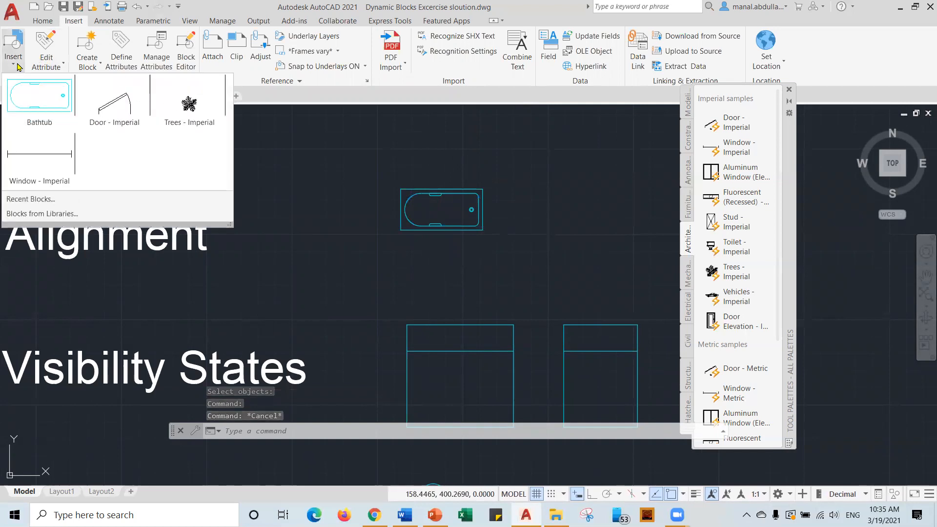
{"action": "left_click", "coordinate": [43, 108]}
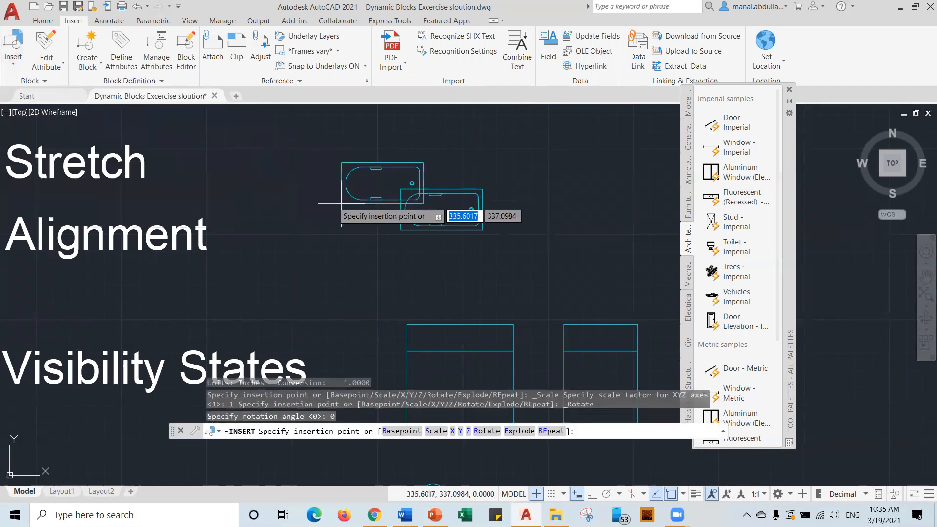
{"action": "left_click", "coordinate": [525, 230]}
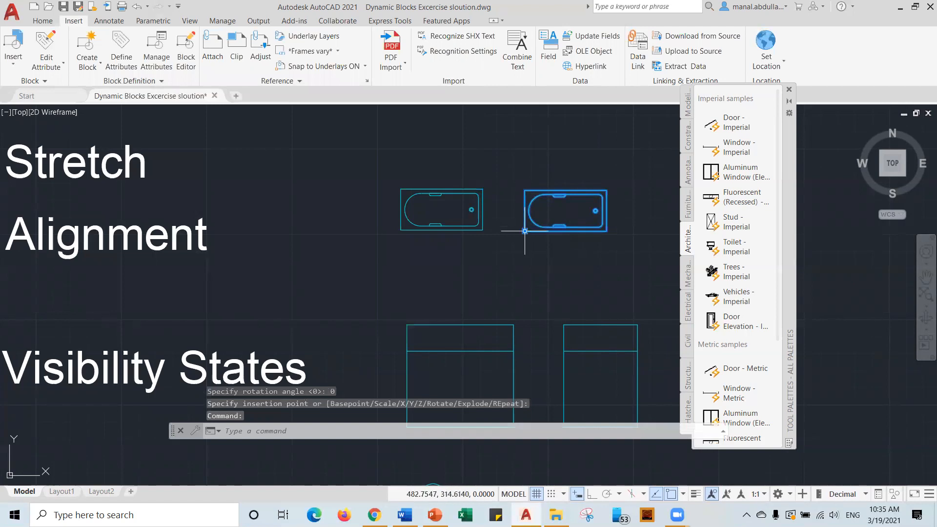
{"action": "left_click", "coordinate": [789, 90]}
{"action": "key", "text": "Escape"}
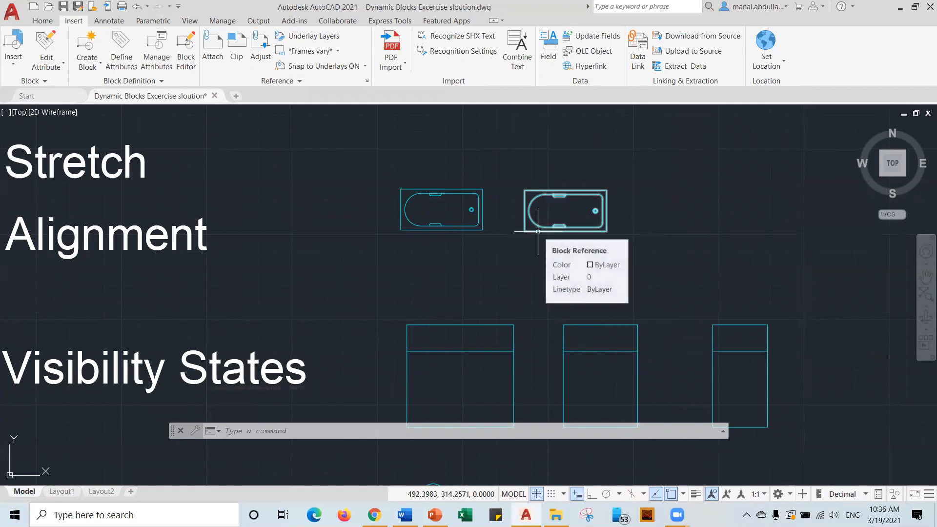
Open the Bathtub block in the Block Editor and centre it in the view.
{"action": "double_click", "coordinate": [537, 231]}
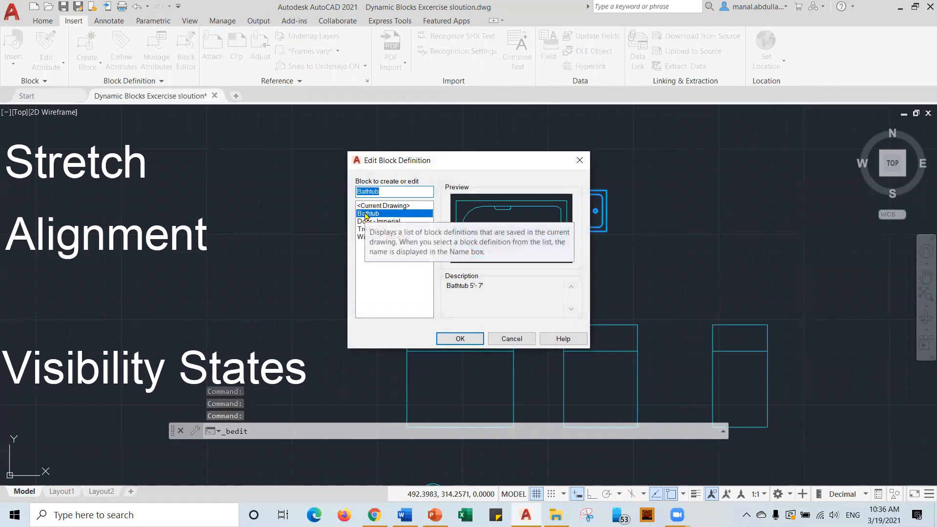
{"action": "left_click", "coordinate": [461, 339]}
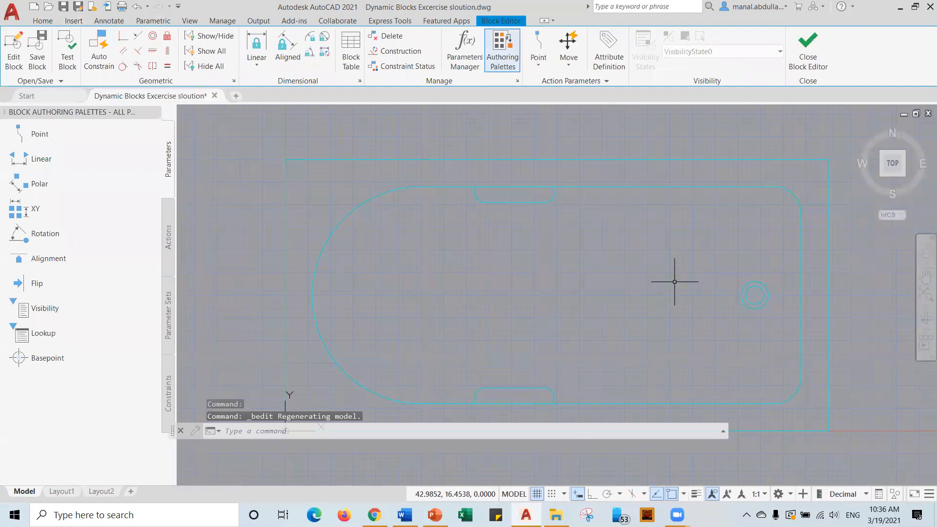
{"action": "scroll", "coordinate": [747, 309], "scroll_direction": "down", "scroll_amount": 4}
{"action": "middle_click_drag", "start_coordinate": [749, 311], "coordinate": [548, 247]}
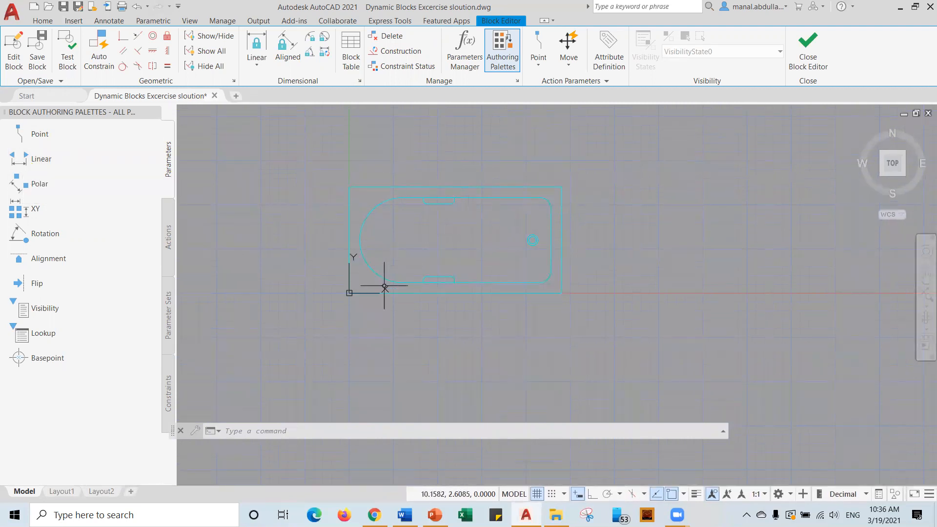
Add a Distance1 linear parameter across the bathtub's bottom edge, label below.
{"action": "left_click", "coordinate": [42, 159]}
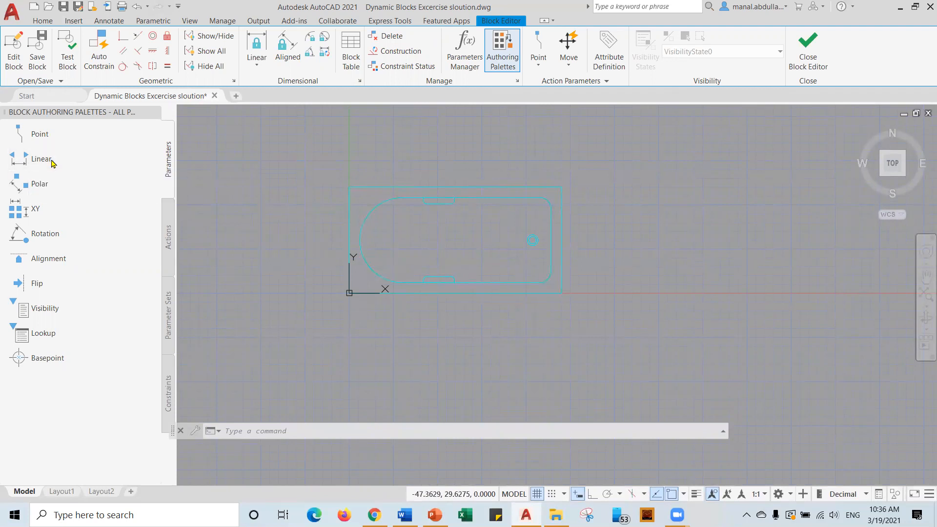
{"action": "left_click", "coordinate": [349, 293]}
{"action": "left_click", "coordinate": [561, 293]}
{"action": "left_click", "coordinate": [560, 327]}
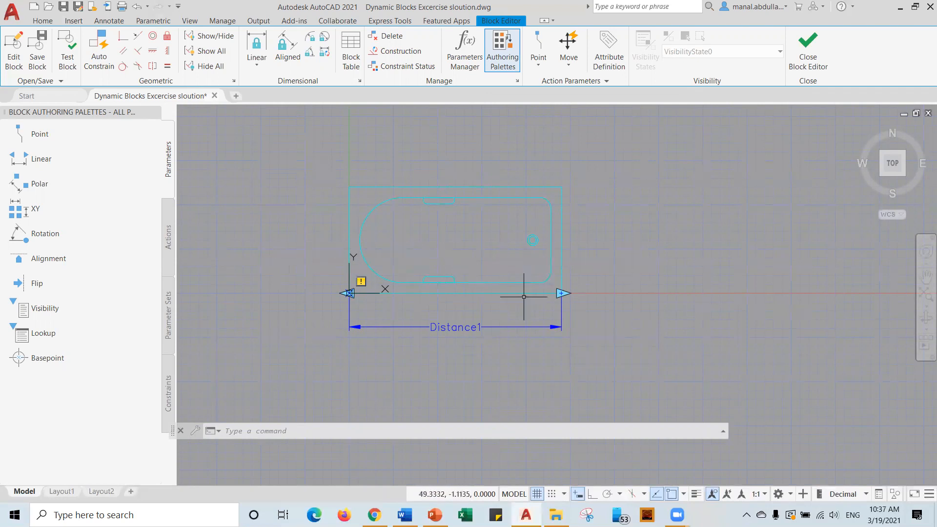
Set Distance1's Grip Display to 1.
{"action": "left_click", "coordinate": [465, 326]}
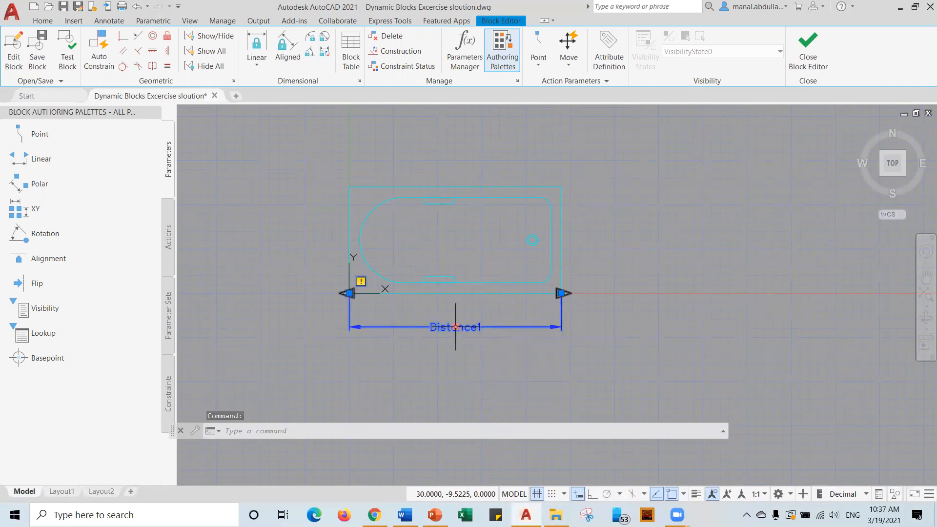
{"action": "right_click", "coordinate": [455, 327]}
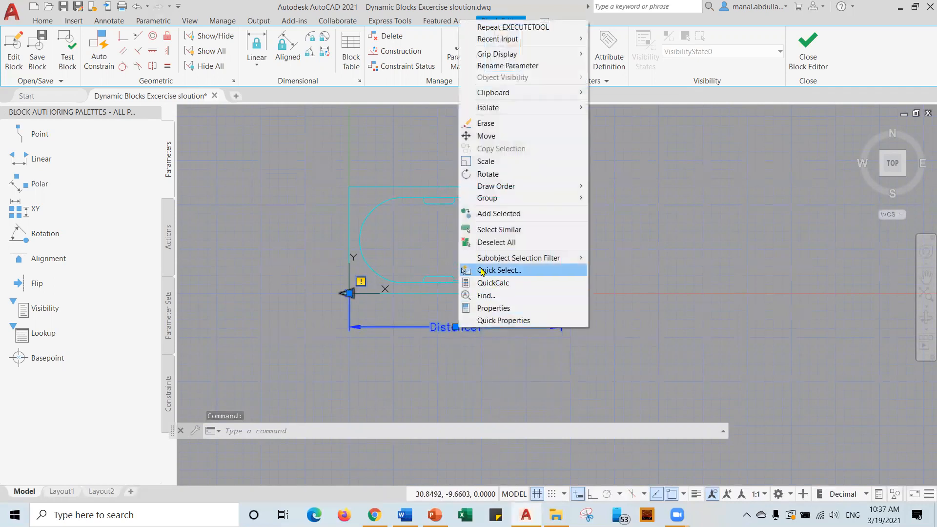
{"action": "mouse_move", "coordinate": [527, 58]}
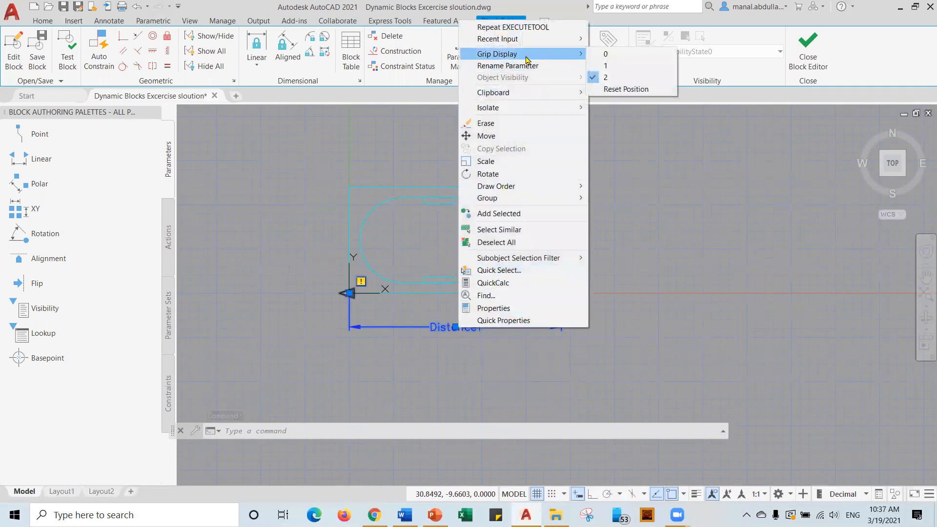
{"action": "left_click", "coordinate": [600, 66]}
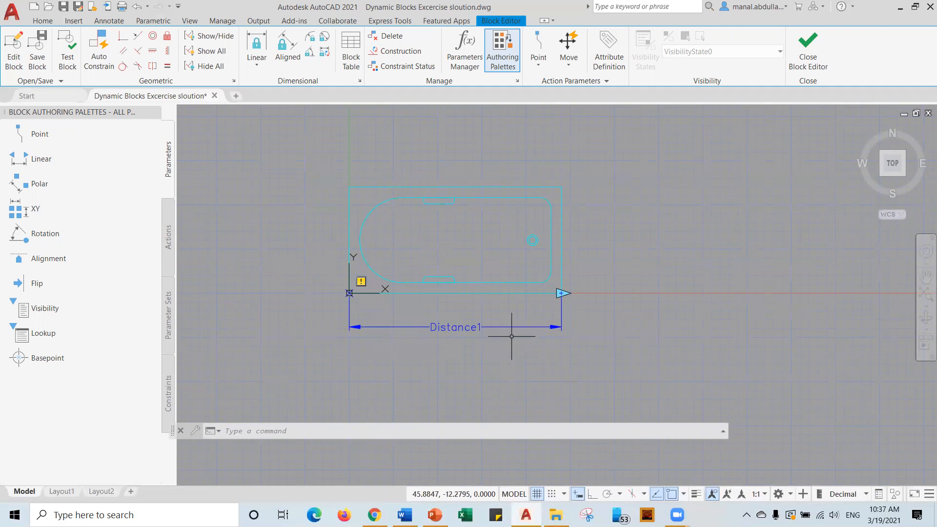
Add a Stretch action on Distance1's right endpoint, framing and selecting the bathtub's right end.
{"action": "left_click", "coordinate": [170, 240]}
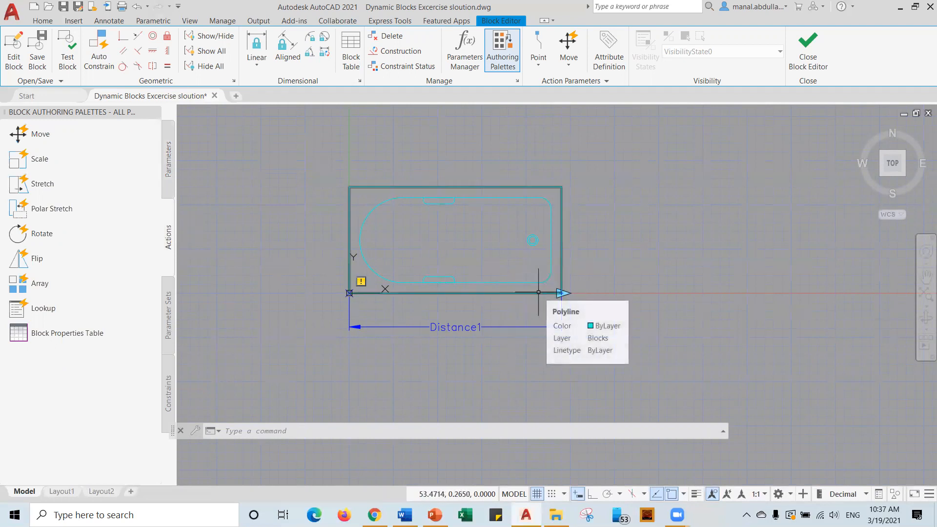
{"action": "left_click", "coordinate": [48, 186]}
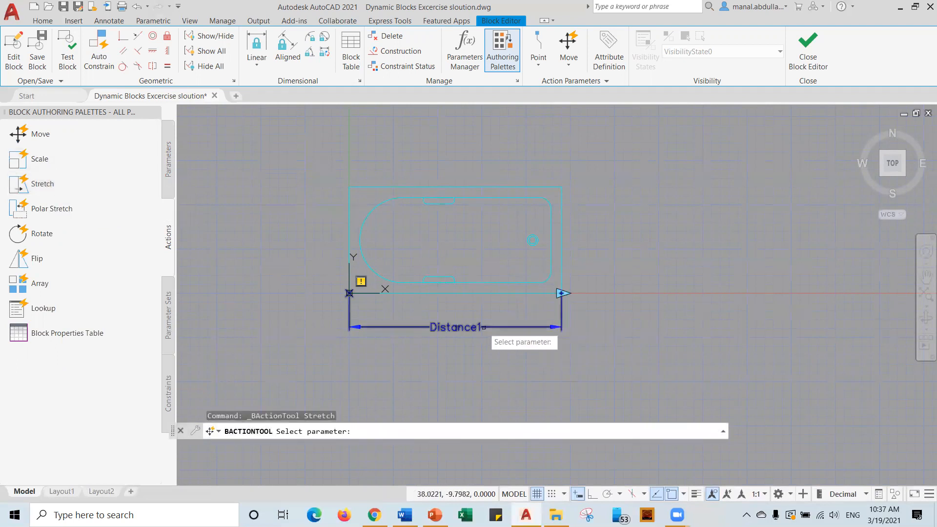
{"action": "left_click", "coordinate": [483, 327]}
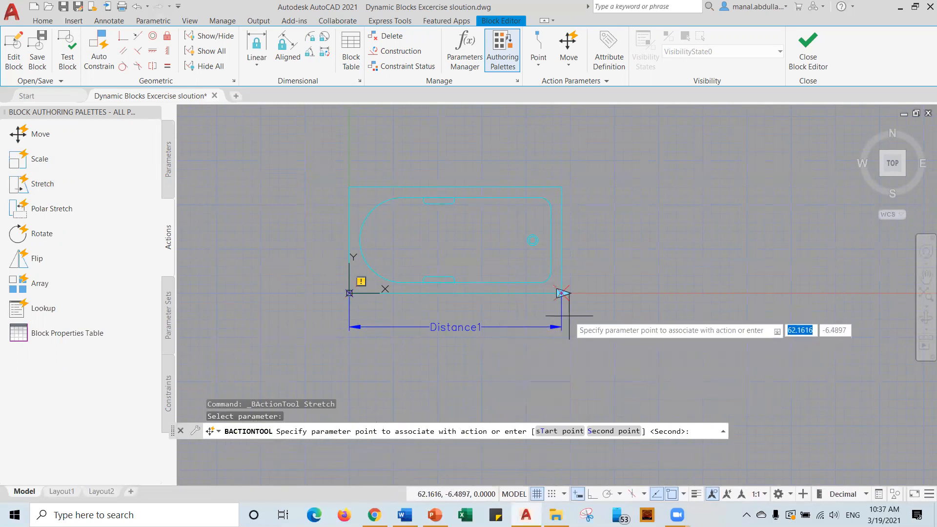
{"action": "left_click", "coordinate": [561, 293]}
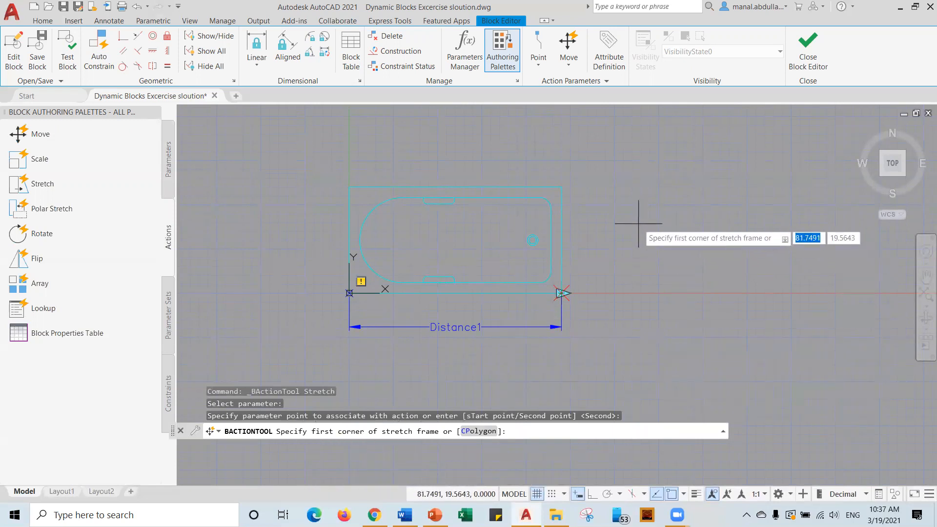
{"action": "left_click", "coordinate": [591, 166]}
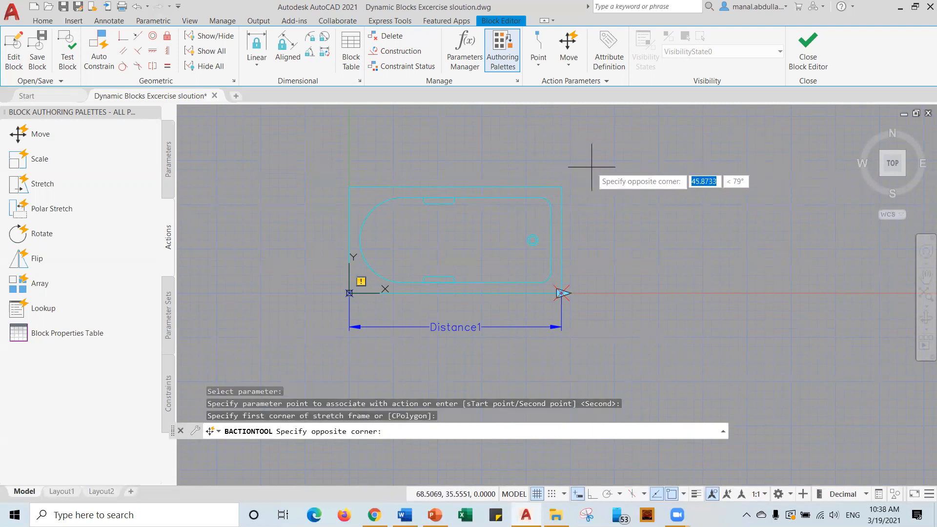
{"action": "left_click", "coordinate": [522, 333]}
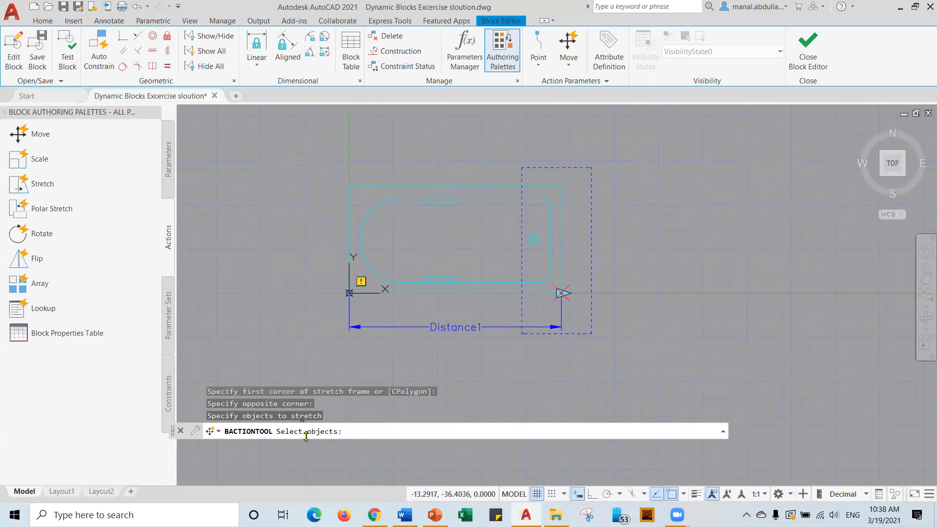
{"action": "left_click", "coordinate": [603, 162]}
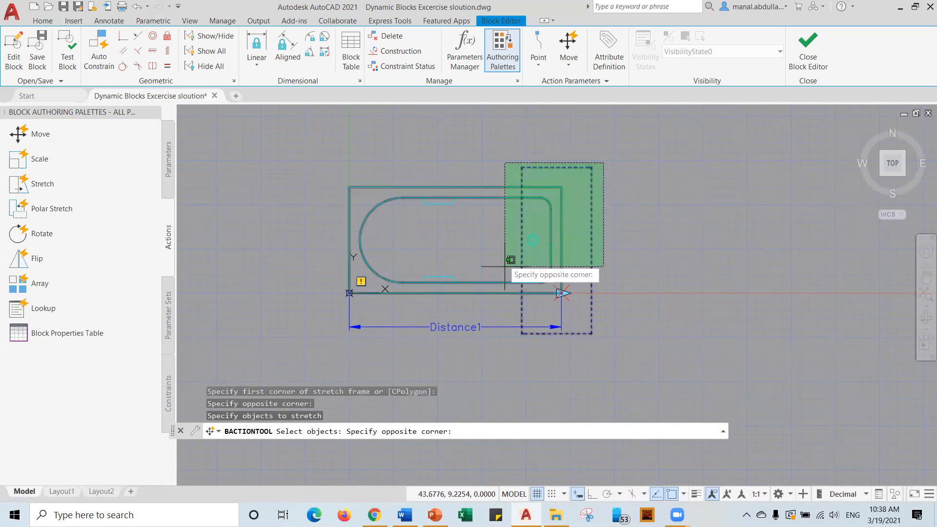
{"action": "left_click", "coordinate": [518, 349]}
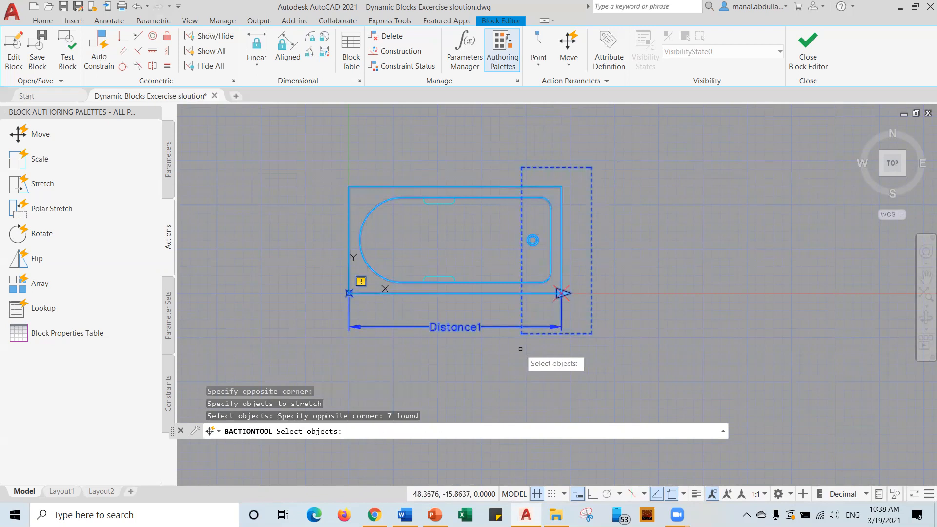
{"action": "key", "text": "Return"}
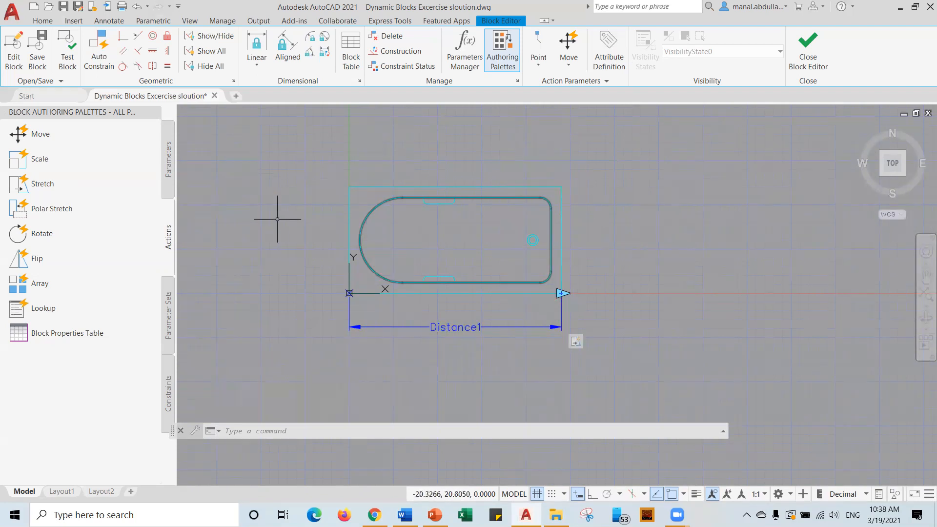
{"action": "left_click", "coordinate": [66, 59]}
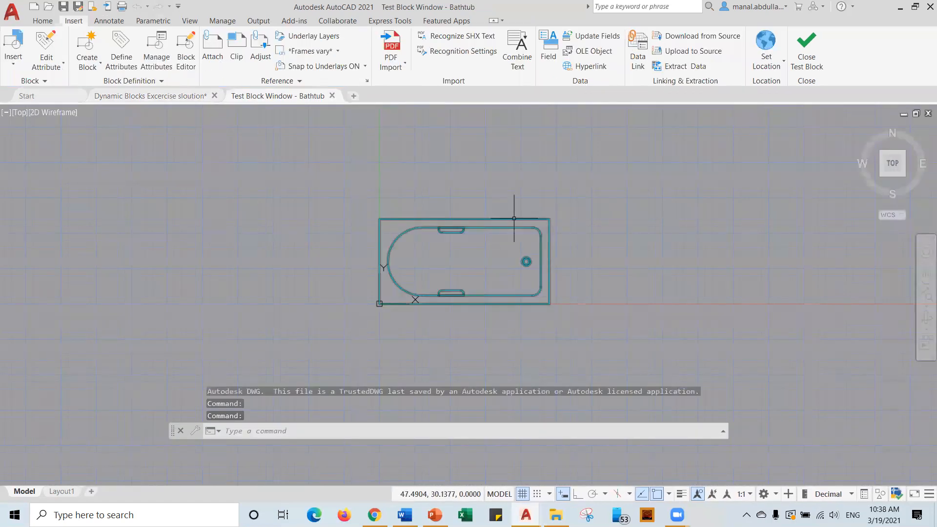
{"action": "left_click", "coordinate": [513, 218]}
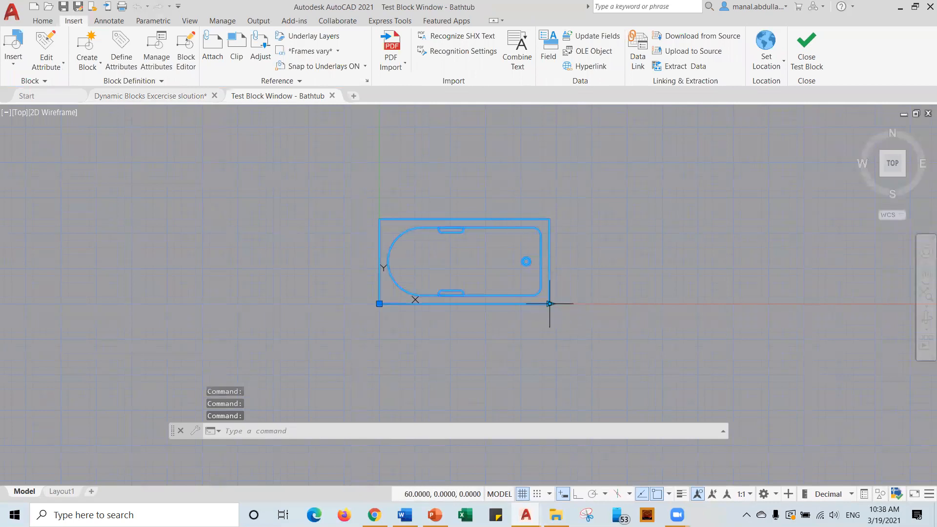
{"action": "mouse_move", "coordinate": [549, 303]}
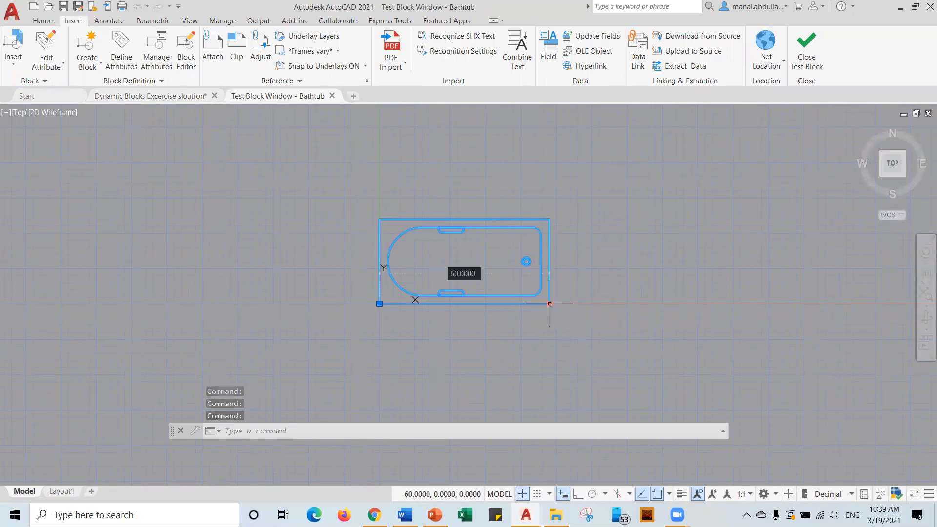
{"action": "left_click", "coordinate": [549, 304]}
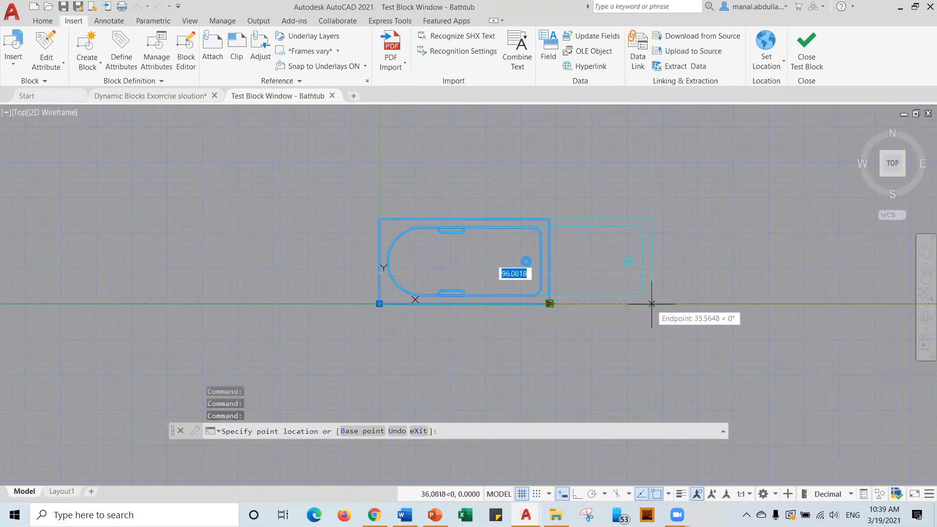
{"action": "left_click", "coordinate": [651, 304]}
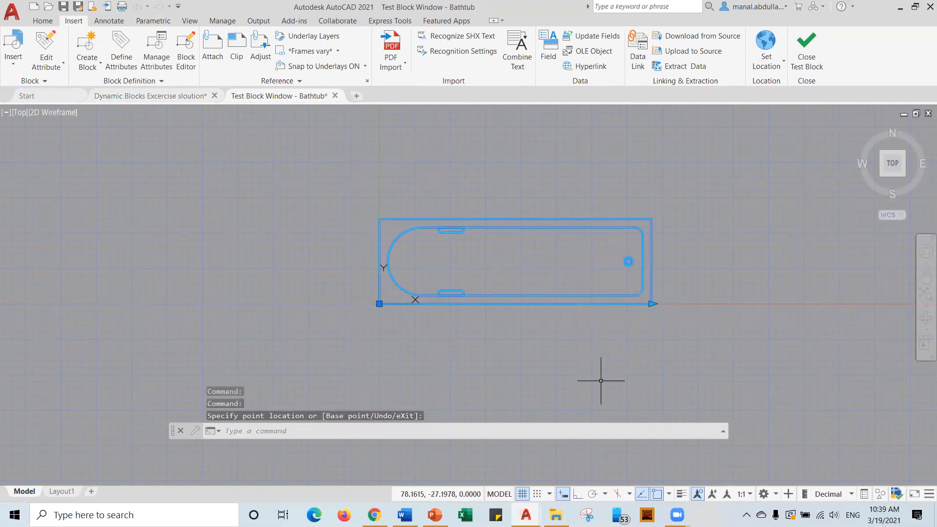
{"action": "left_click", "coordinate": [807, 54]}
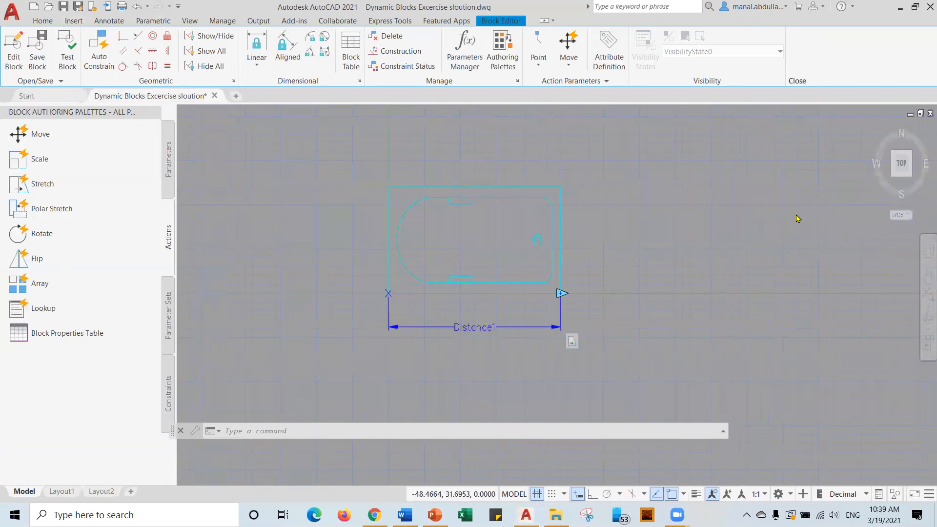
Switch the status-bar drawing units from Decimal to Architectural.
{"action": "left_click", "coordinate": [864, 495]}
{"action": "left_click", "coordinate": [838, 423]}
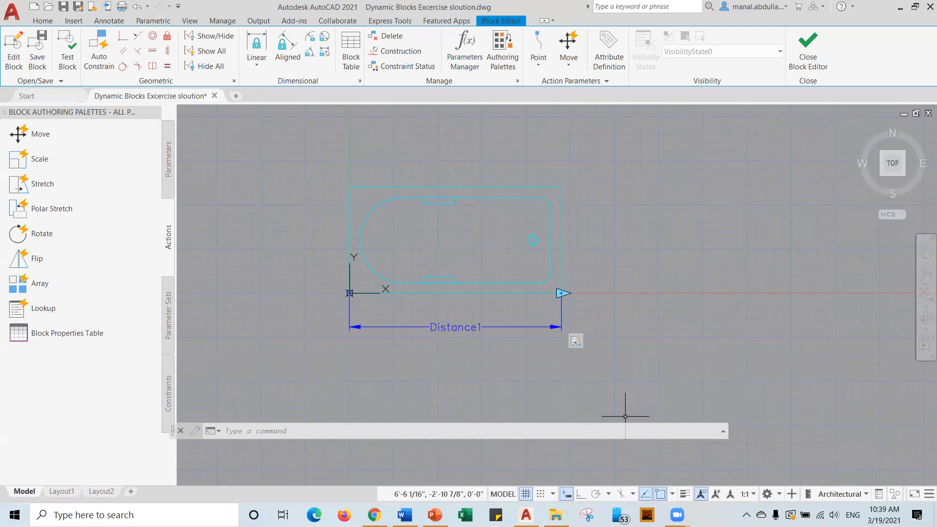
{"action": "left_click", "coordinate": [928, 494]}
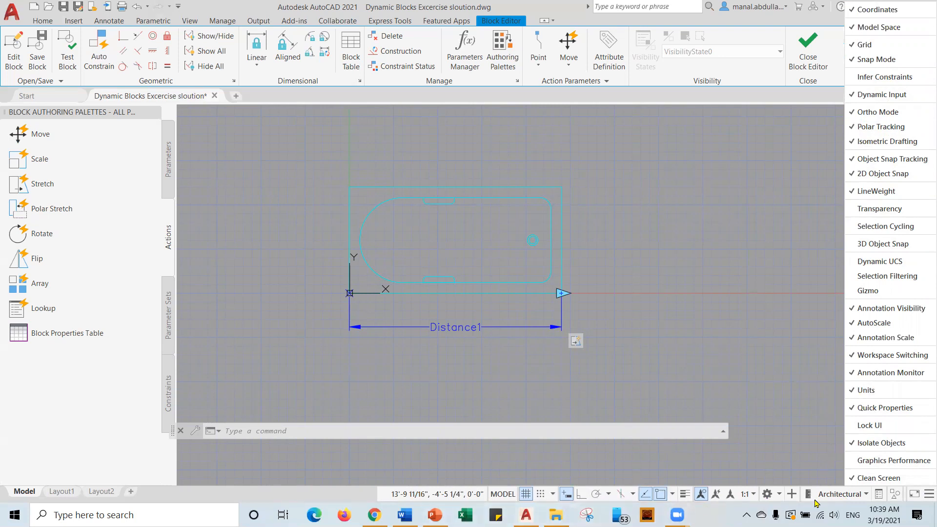
{"action": "left_click", "coordinate": [821, 423]}
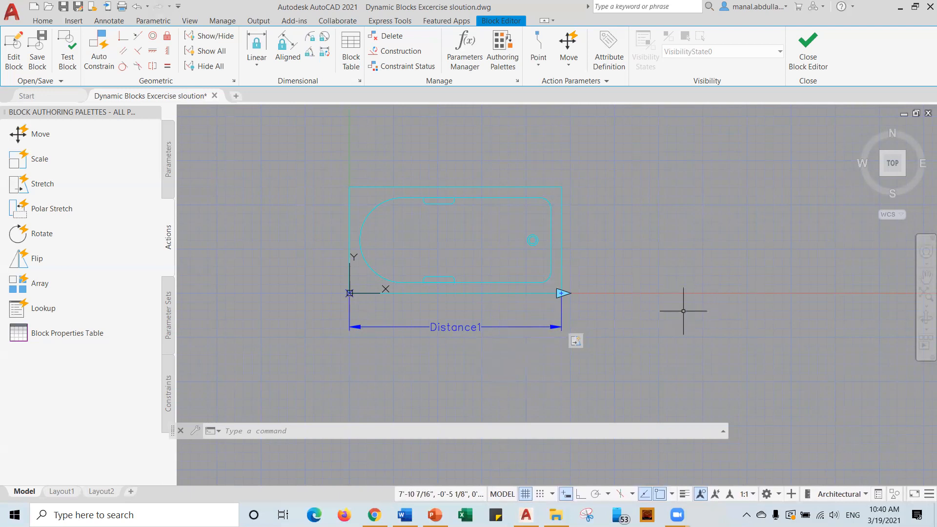
Open Distance1's properties and change its distance type to Increment with a 6" step.
{"action": "left_click", "coordinate": [464, 328]}
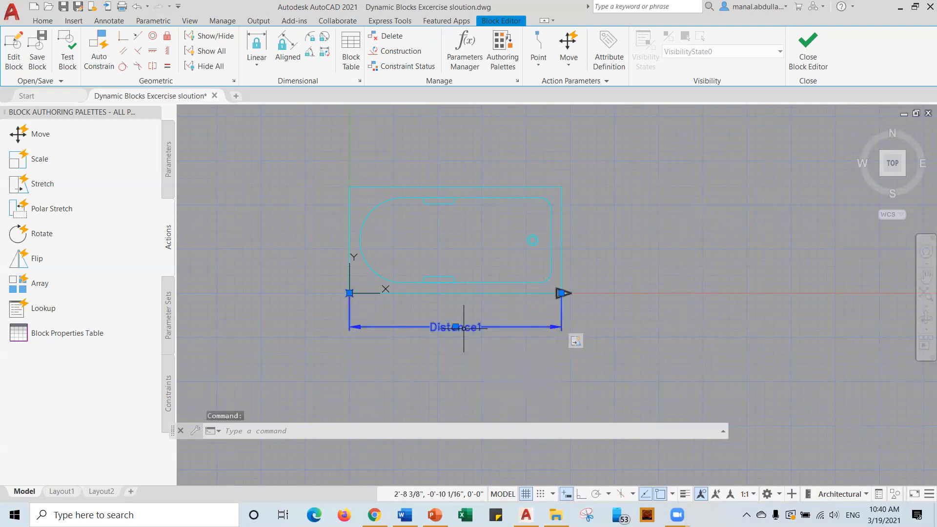
{"action": "right_click", "coordinate": [464, 328]}
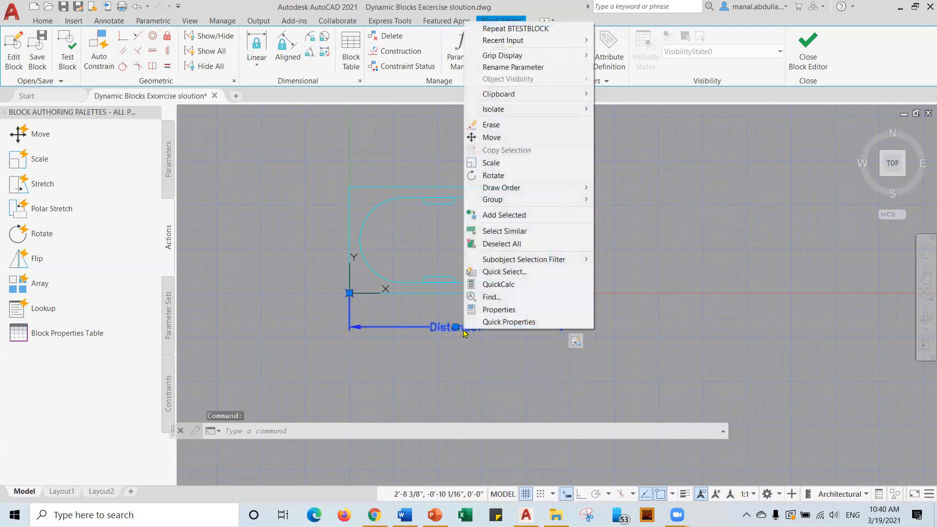
{"action": "left_click", "coordinate": [492, 312]}
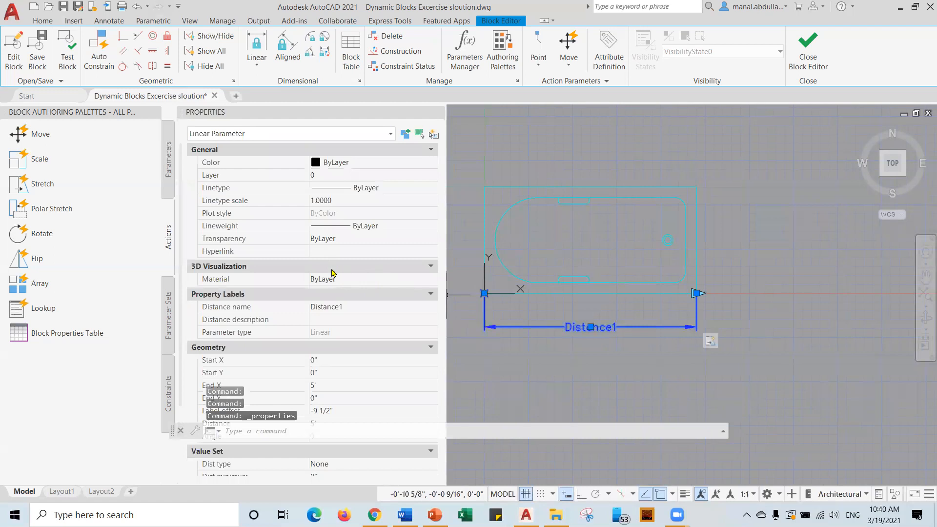
{"action": "scroll", "coordinate": [327, 292], "scroll_direction": "down", "scroll_amount": 3}
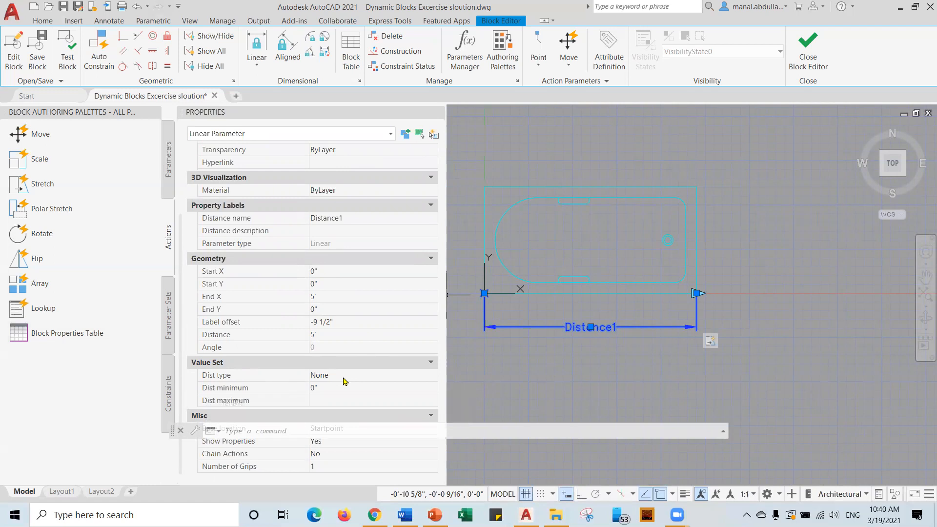
{"action": "left_click", "coordinate": [365, 379]}
{"action": "left_click", "coordinate": [433, 376]}
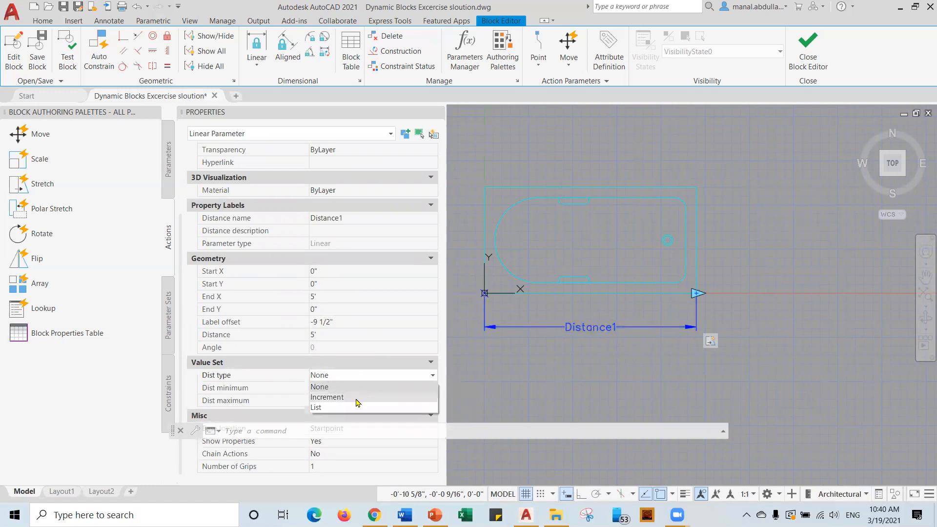
{"action": "left_click", "coordinate": [356, 398]}
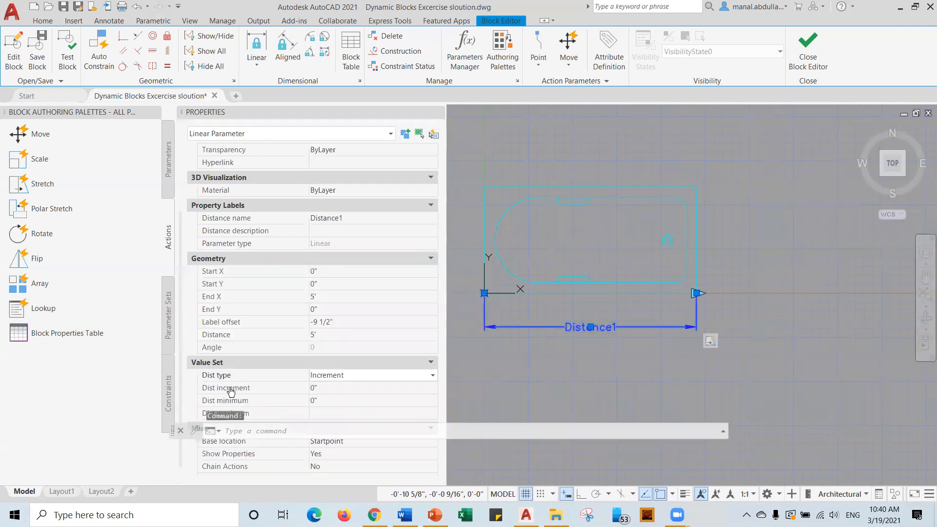
{"action": "left_click", "coordinate": [321, 388]}
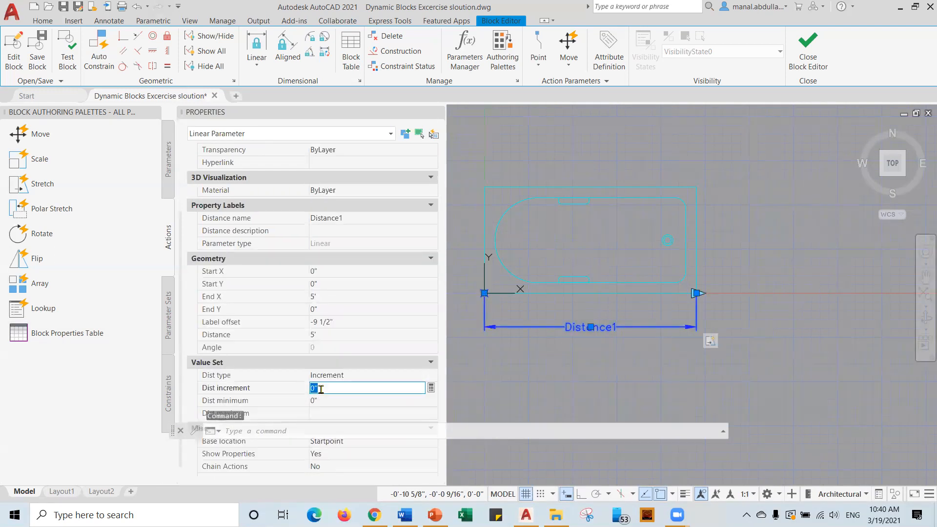
{"action": "type", "text": "6"}
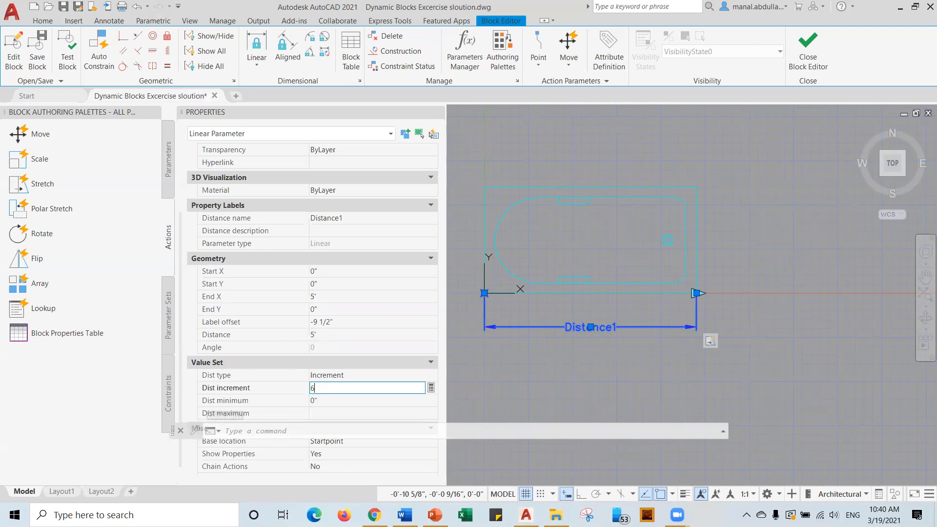
Set Distance1's minimum to 4'-6" and maximum to 7', then close Properties.
{"action": "left_click", "coordinate": [336, 401]}
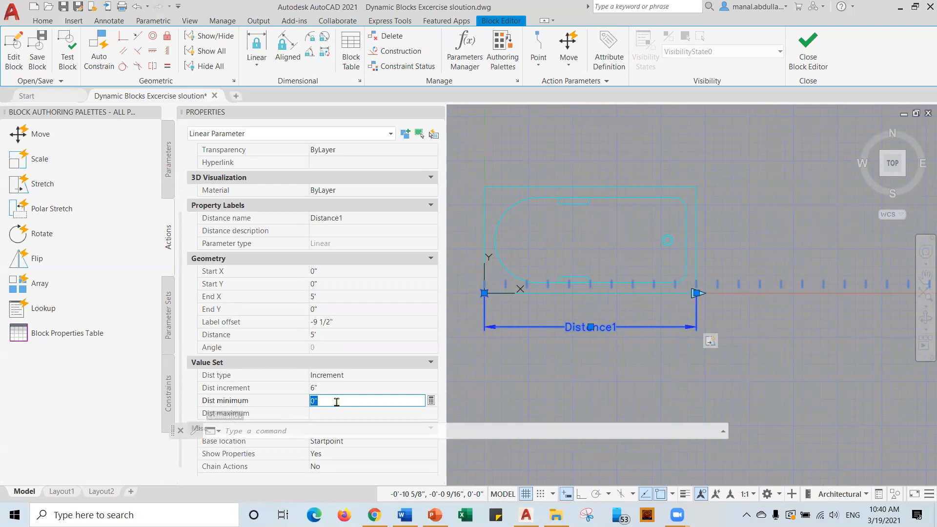
{"action": "type", "text": "5"}
{"action": "left_click", "coordinate": [347, 412]}
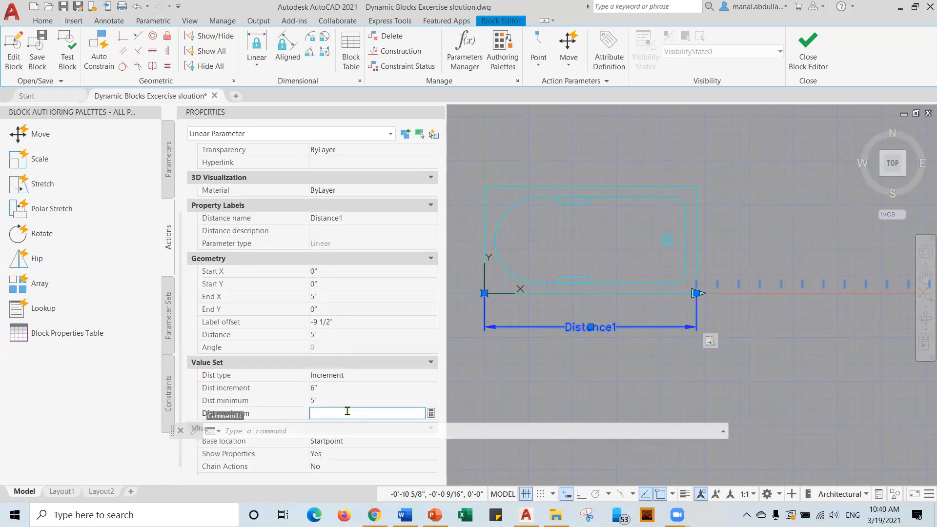
{"action": "type", "text": "7'"}
{"action": "left_click", "coordinate": [330, 400]}
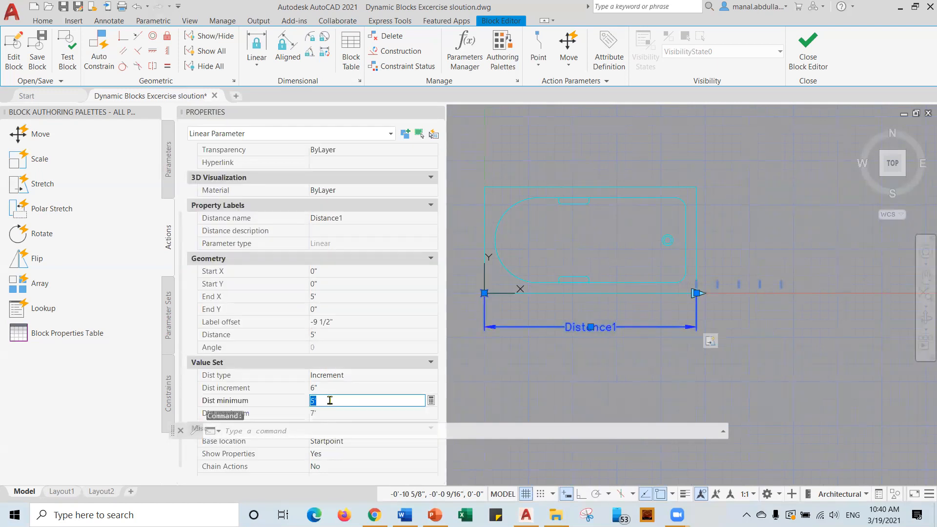
{"action": "type", "text": "4.5'"}
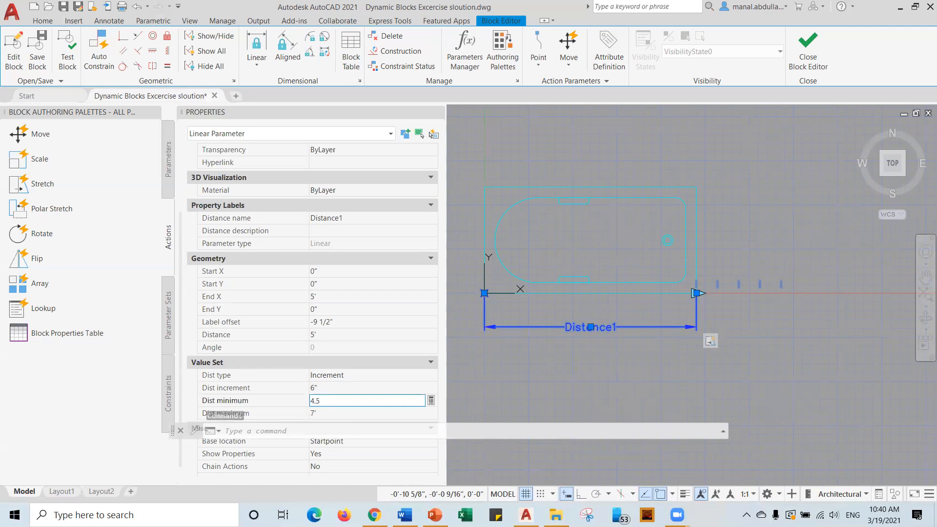
{"action": "left_click", "coordinate": [344, 414]}
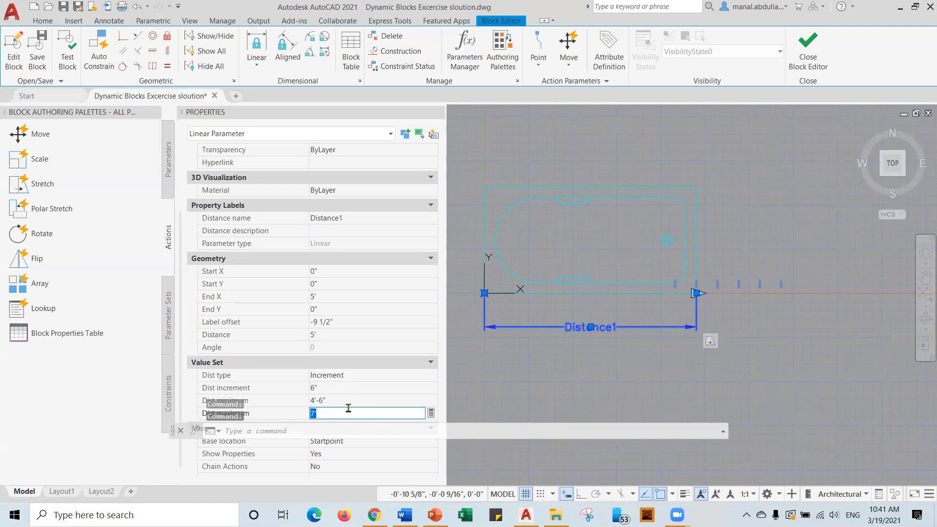
{"action": "scroll", "coordinate": [473, 385], "scroll_direction": "down", "scroll_amount": 3}
{"action": "scroll", "coordinate": [472, 385], "scroll_direction": "up", "scroll_amount": 4}
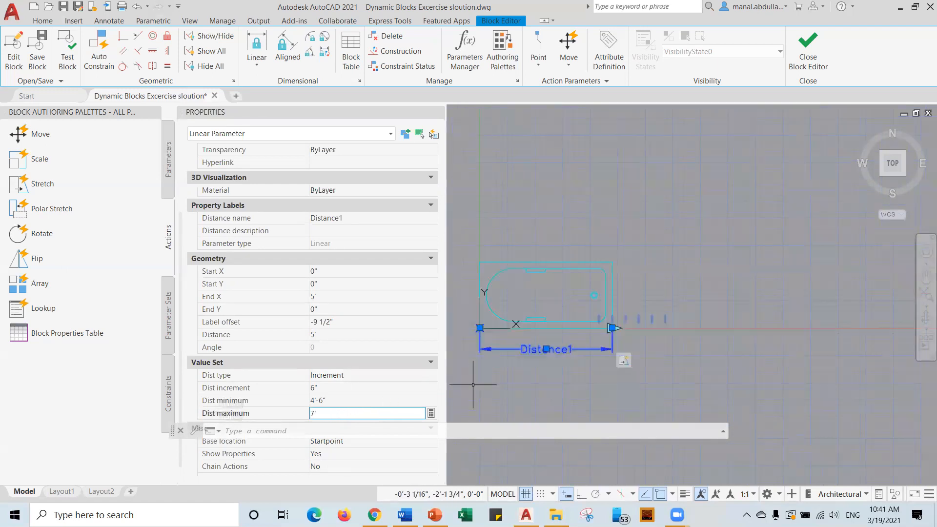
{"action": "key", "text": "Return"}
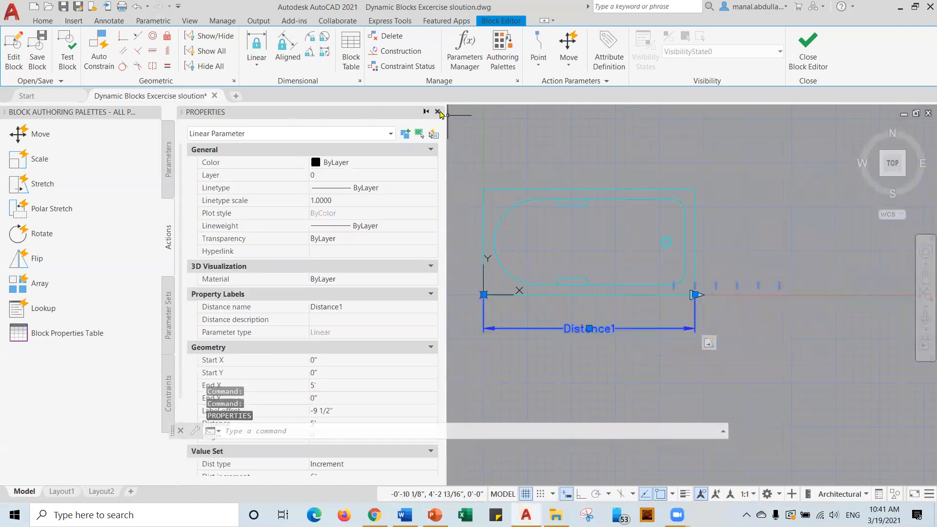
{"action": "key", "text": "ctrl+1"}
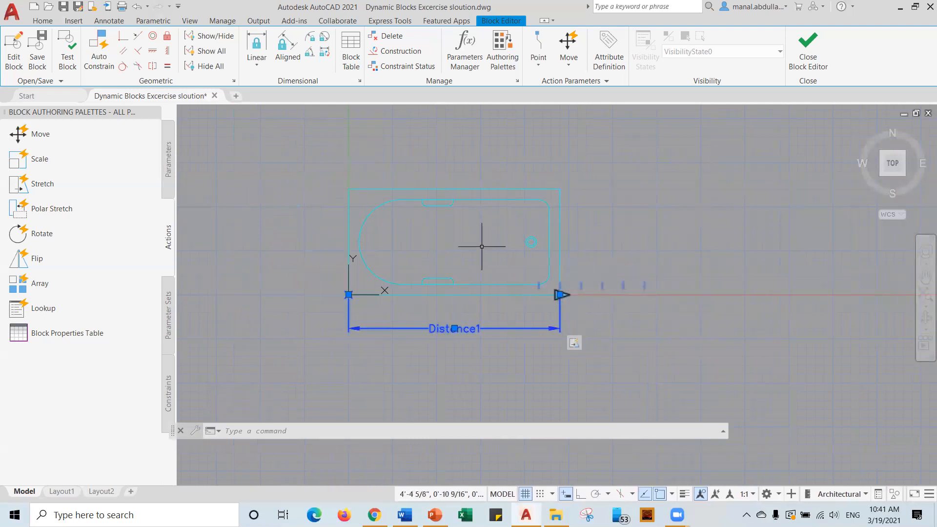
{"action": "left_click", "coordinate": [69, 60]}
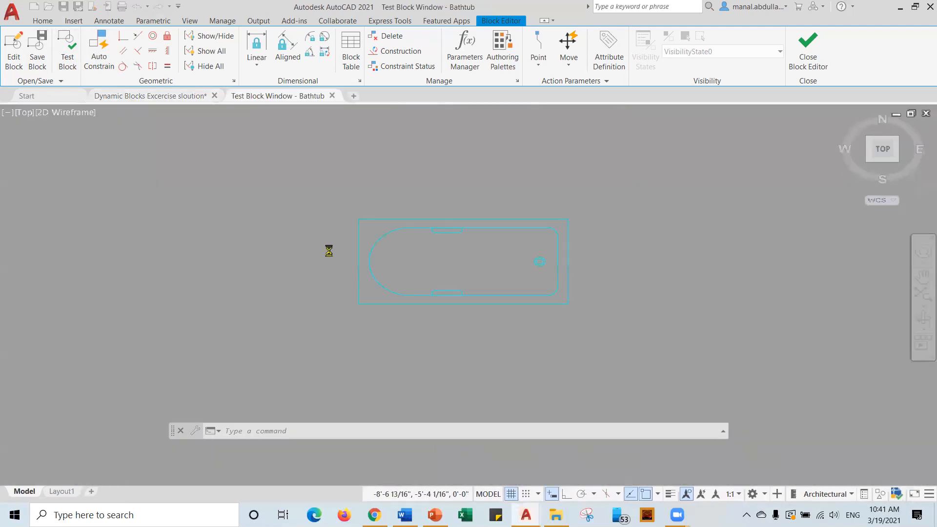
{"action": "left_click", "coordinate": [465, 301]}
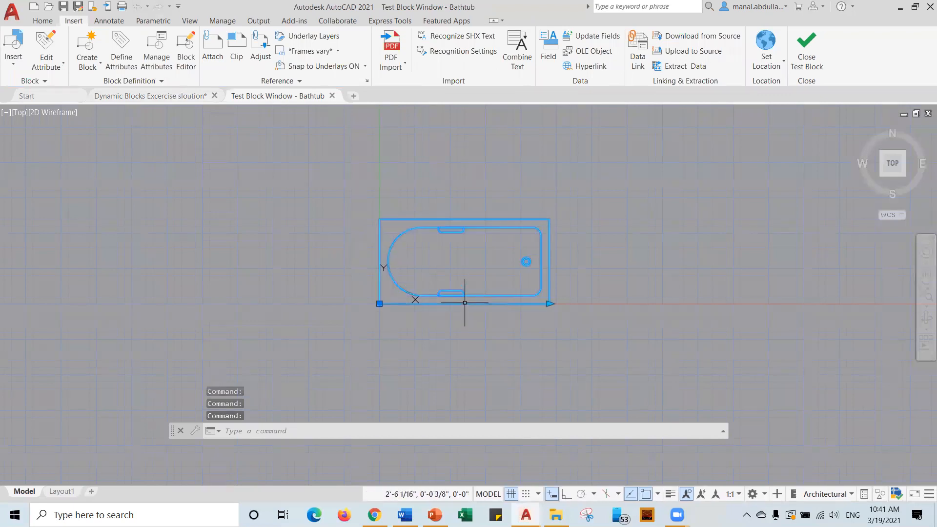
{"action": "left_click", "coordinate": [549, 304]}
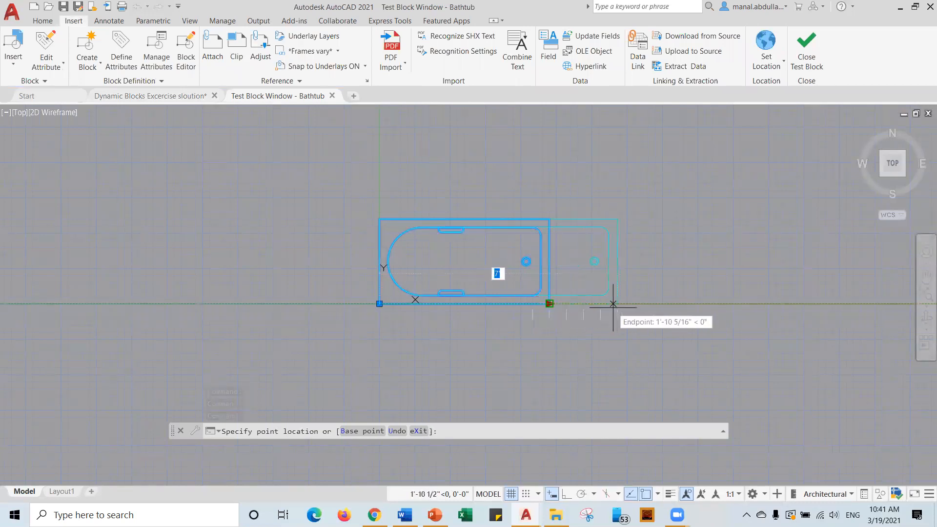
{"action": "left_click", "coordinate": [613, 303]}
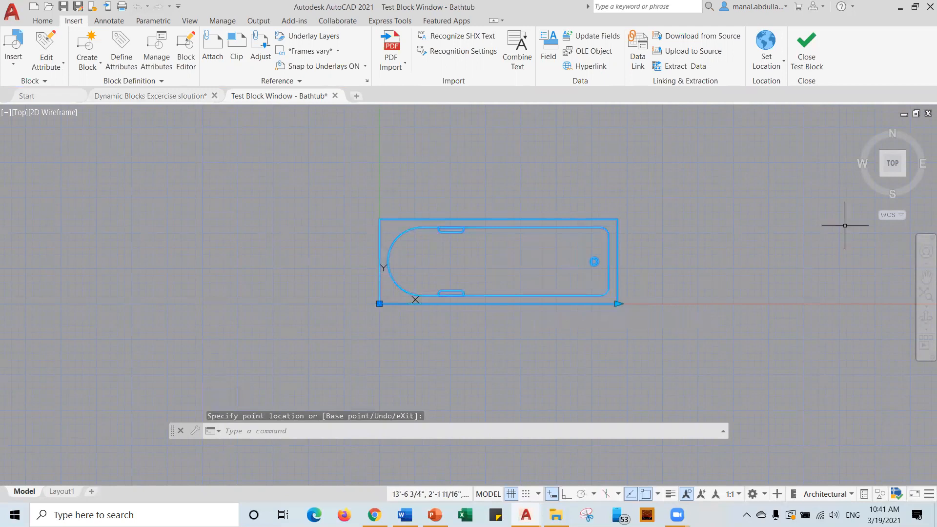
{"action": "left_click", "coordinate": [811, 61]}
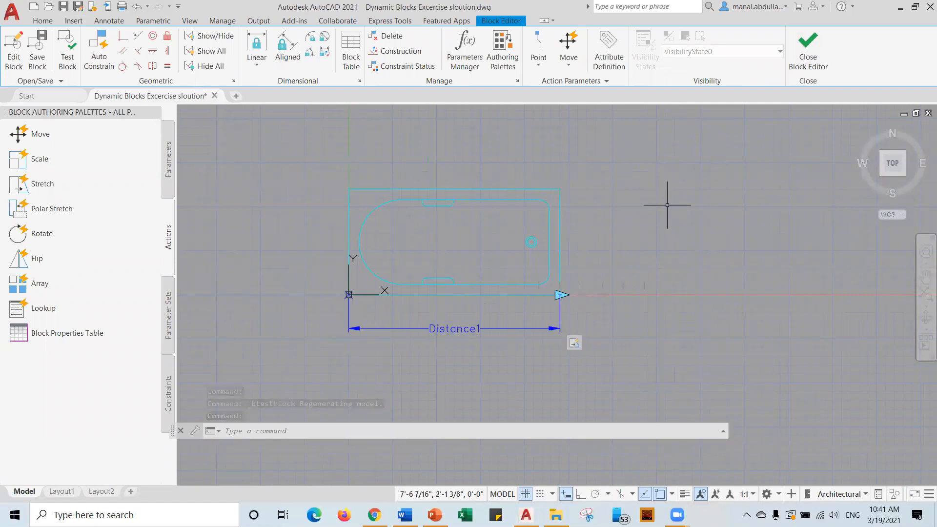
Add an Alignment parameter from the bathtub's lower-left corner toward its top-left corner, then open Test Block.
{"action": "left_click", "coordinate": [169, 159]}
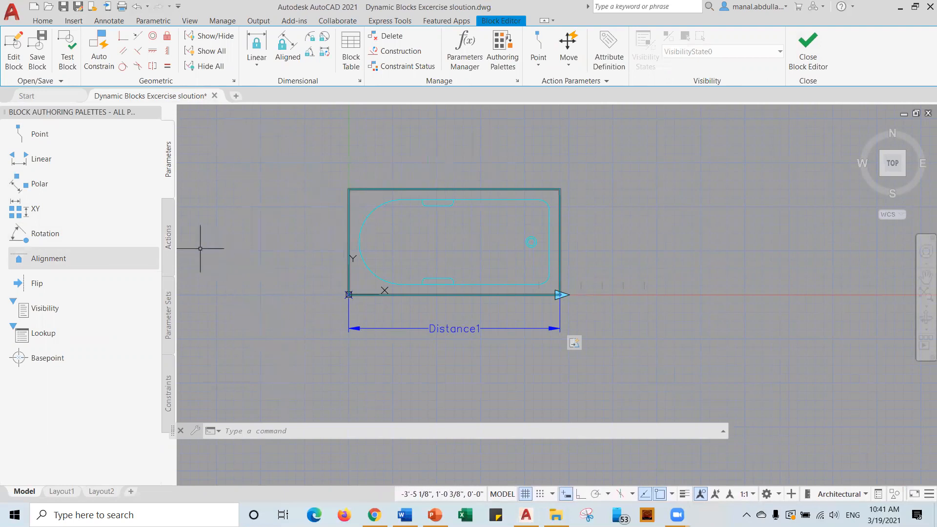
{"action": "left_click", "coordinate": [169, 237]}
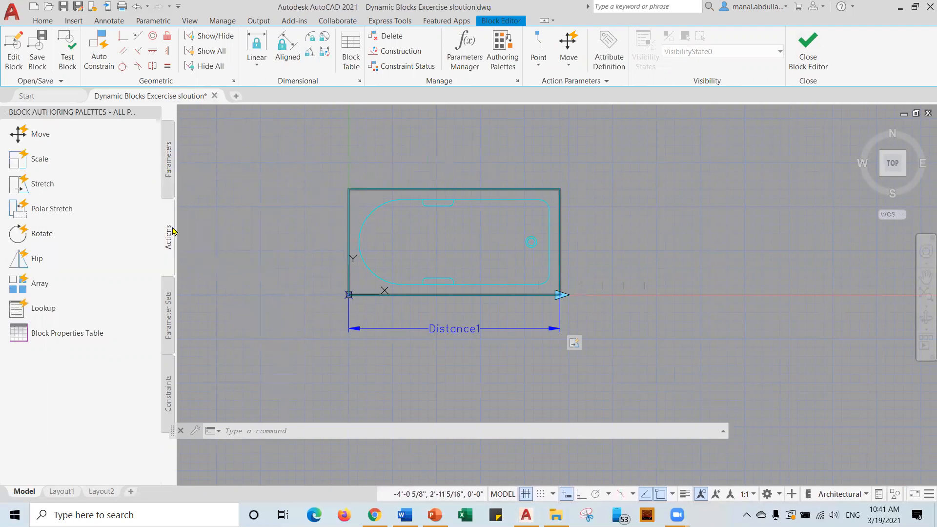
{"action": "left_click", "coordinate": [171, 178]}
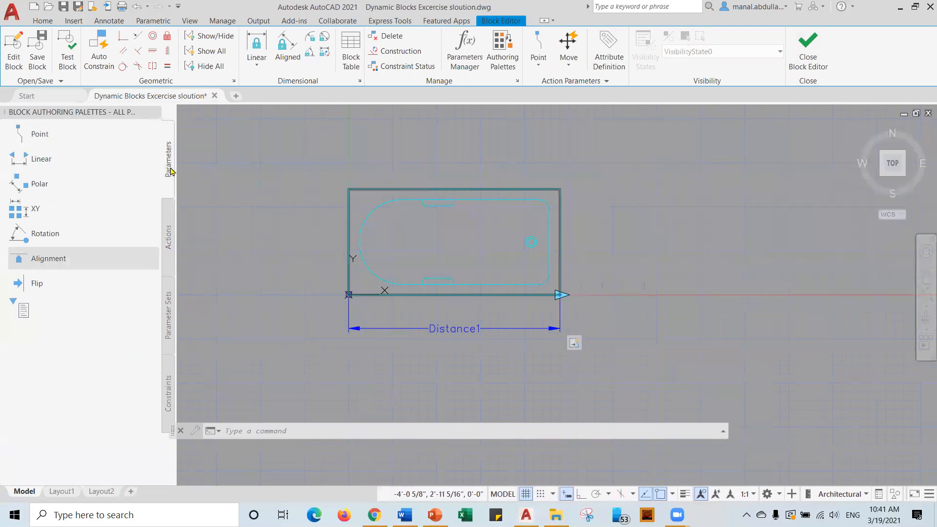
{"action": "left_click", "coordinate": [46, 264]}
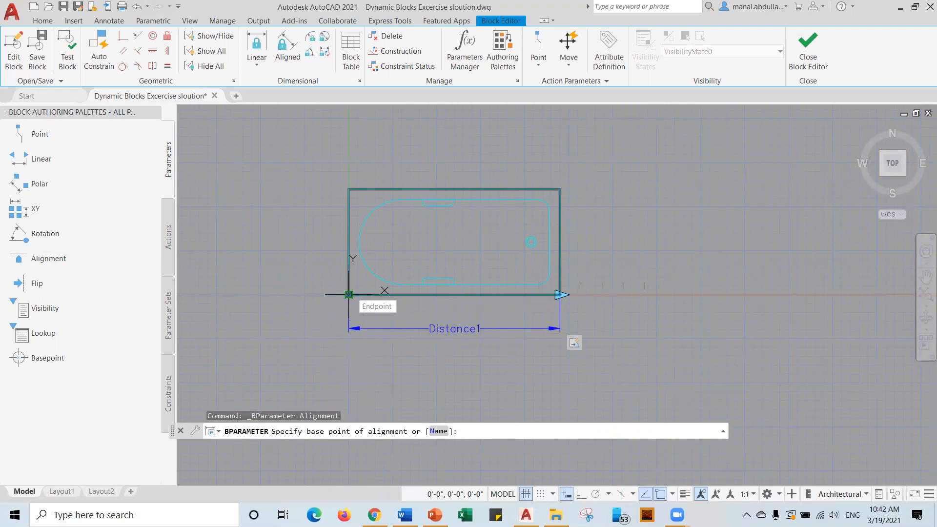
{"action": "left_click", "coordinate": [348, 294]}
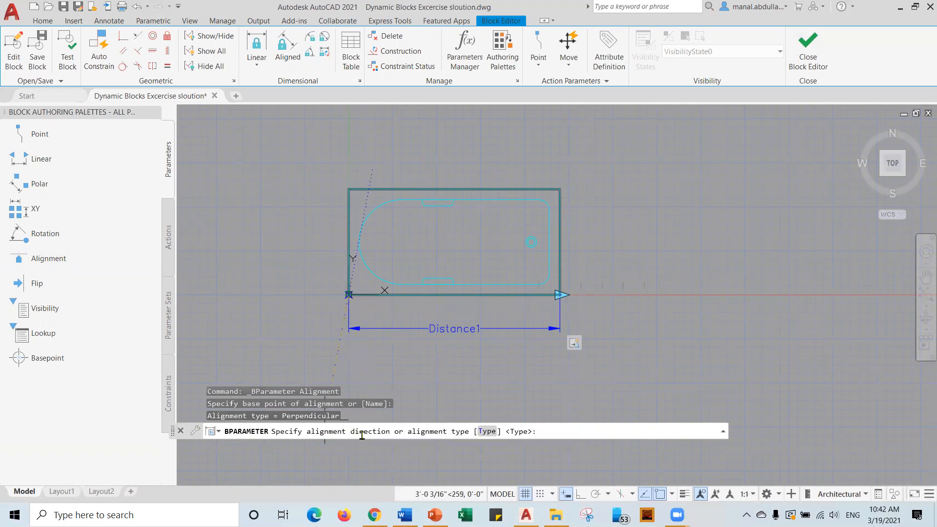
{"action": "left_click", "coordinate": [349, 189]}
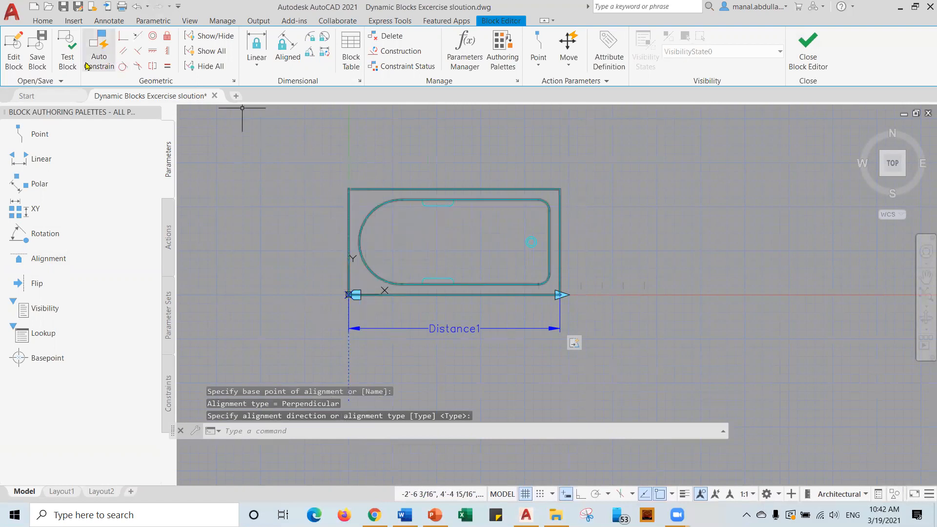
{"action": "left_click", "coordinate": [66, 51]}
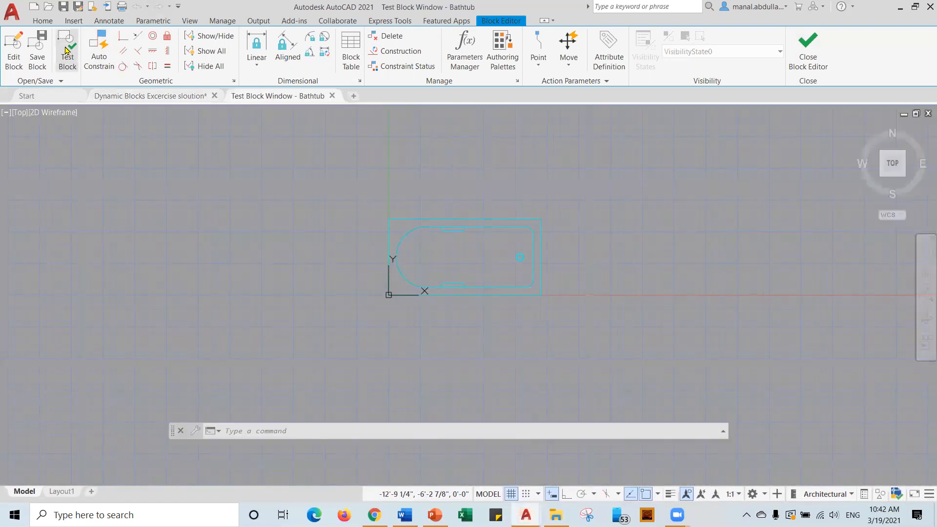
Draw a diagonal line from upper left to lower right in the test window.
{"action": "left_click", "coordinate": [43, 21]}
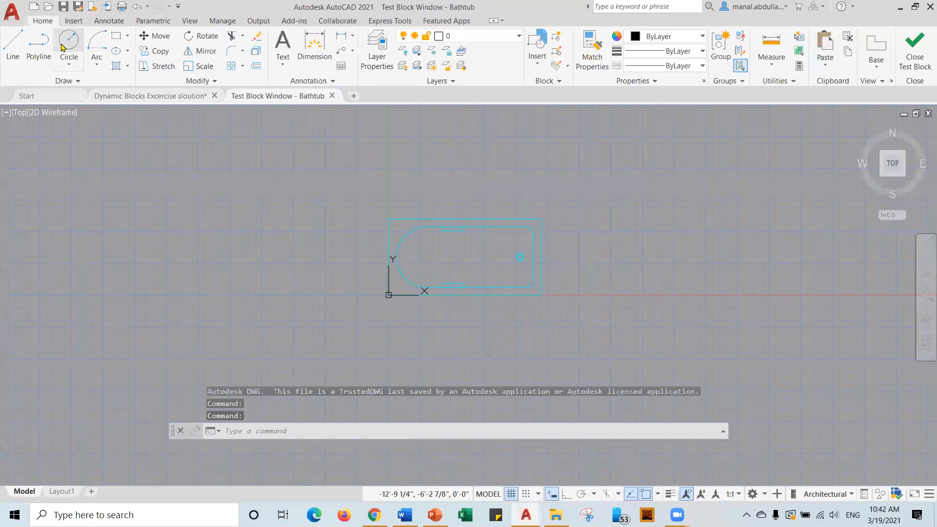
{"action": "left_click", "coordinate": [13, 46]}
{"action": "left_click", "coordinate": [97, 239]}
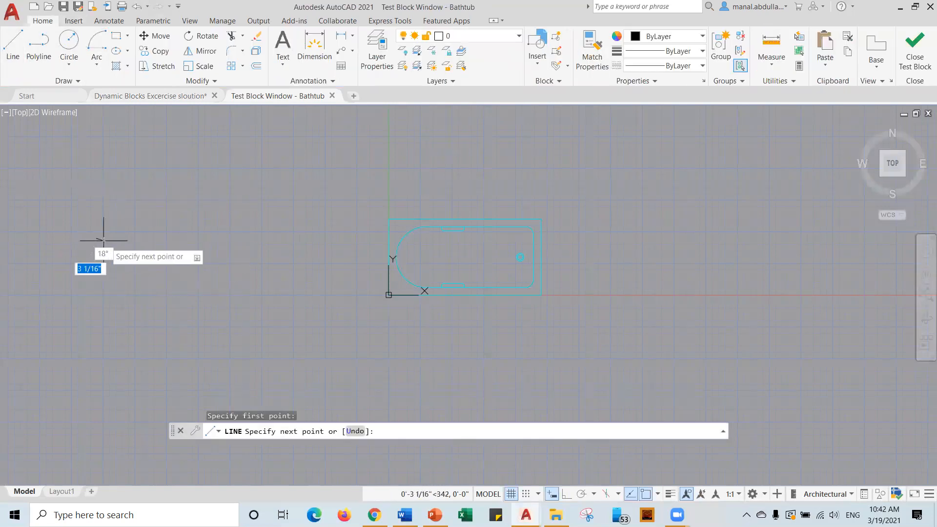
{"action": "left_click", "coordinate": [222, 374]}
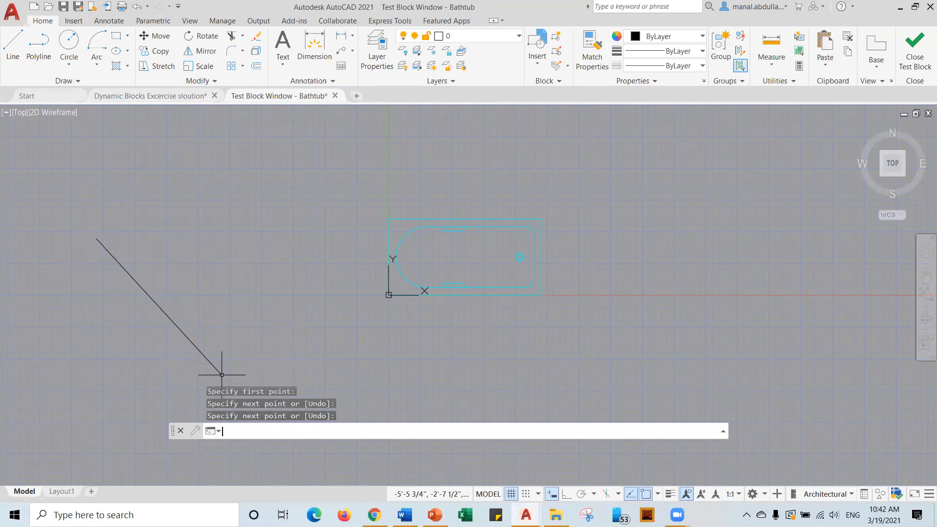
{"action": "key", "text": "Return"}
Insert the Bathtub onto the diagonal line so it aligns, then close the test.
{"action": "left_click", "coordinate": [78, 21]}
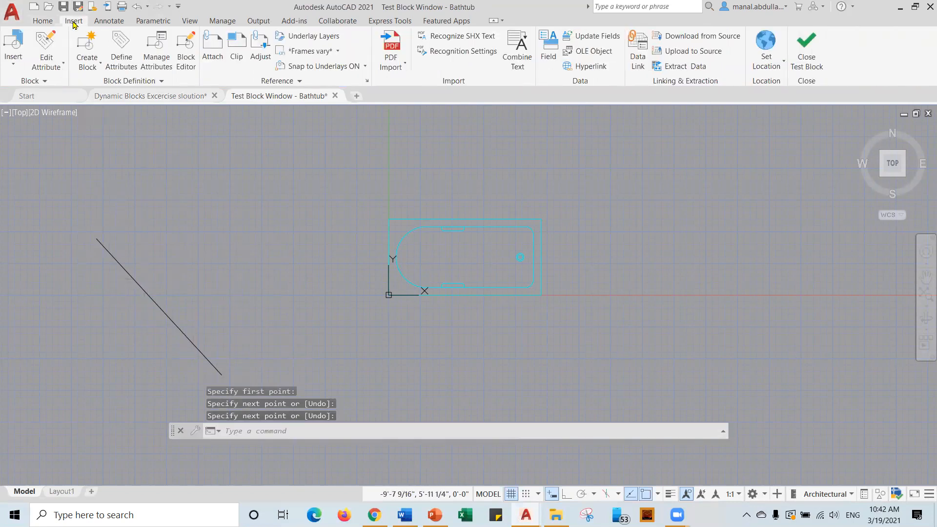
{"action": "left_click", "coordinate": [13, 47]}
{"action": "left_click", "coordinate": [51, 112]}
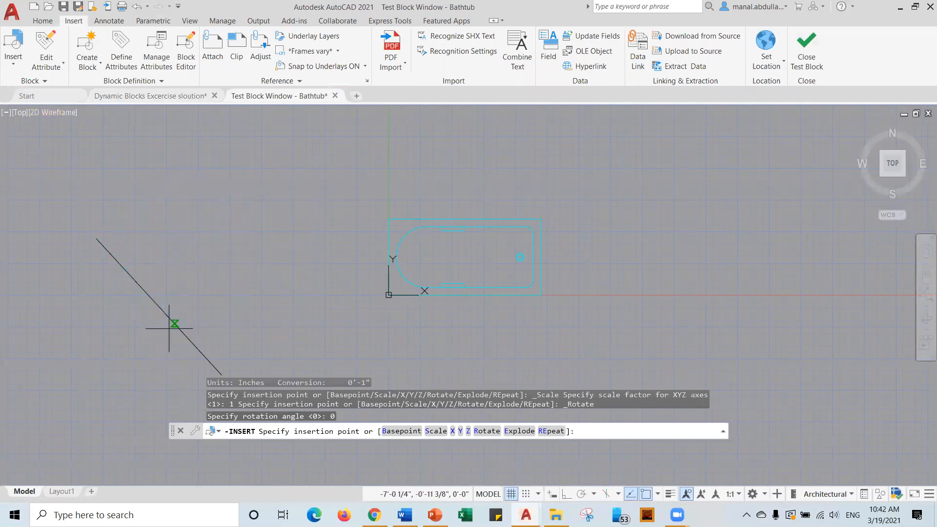
{"action": "left_click", "coordinate": [147, 293]}
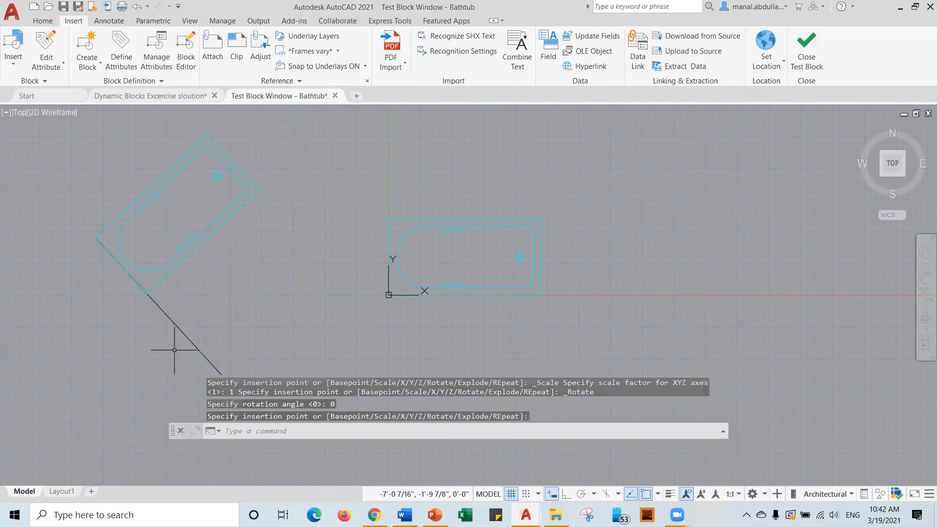
{"action": "left_click", "coordinate": [805, 61]}
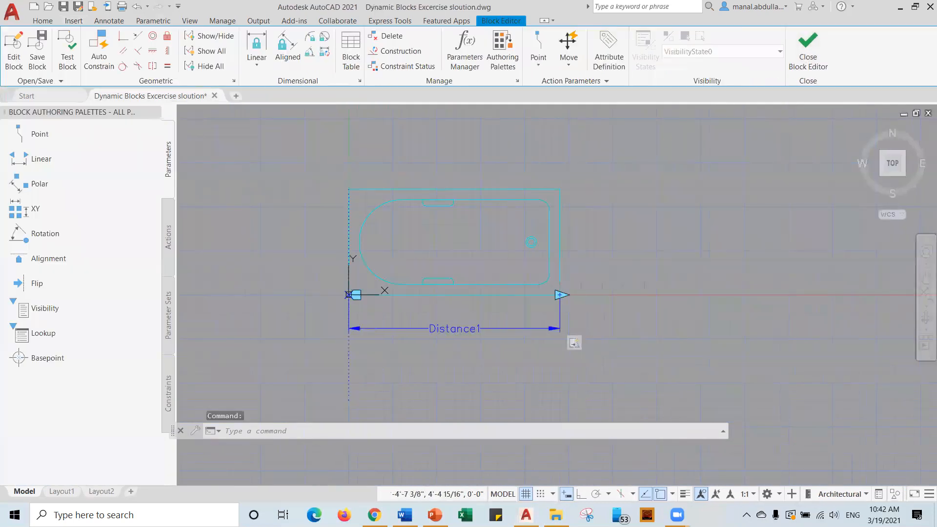
Save the Bathtub block changes and stretch the second bathtub longer.
{"action": "left_click", "coordinate": [805, 63]}
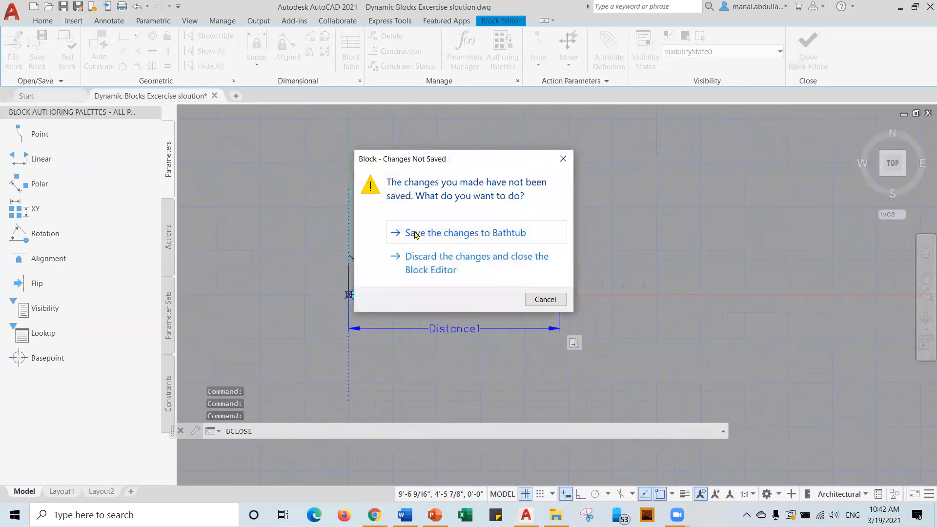
{"action": "left_click", "coordinate": [456, 238]}
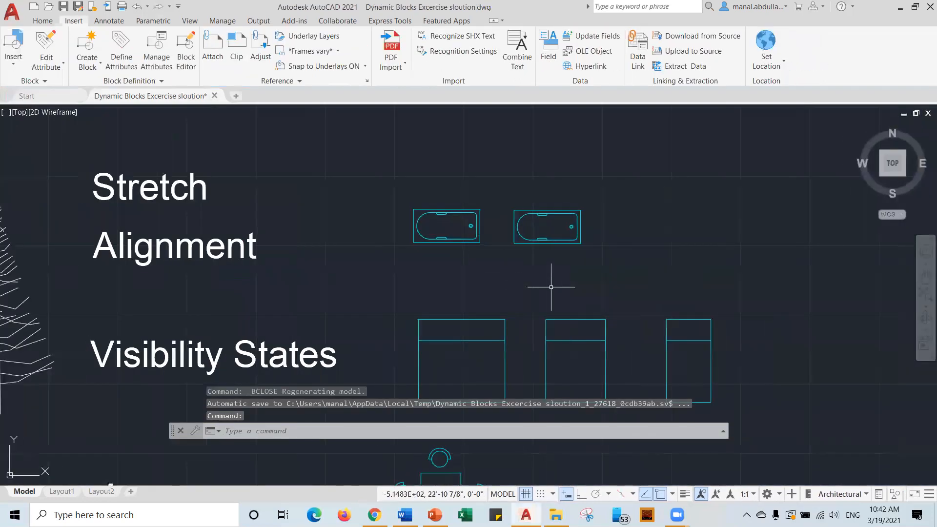
{"action": "left_click", "coordinate": [543, 243]}
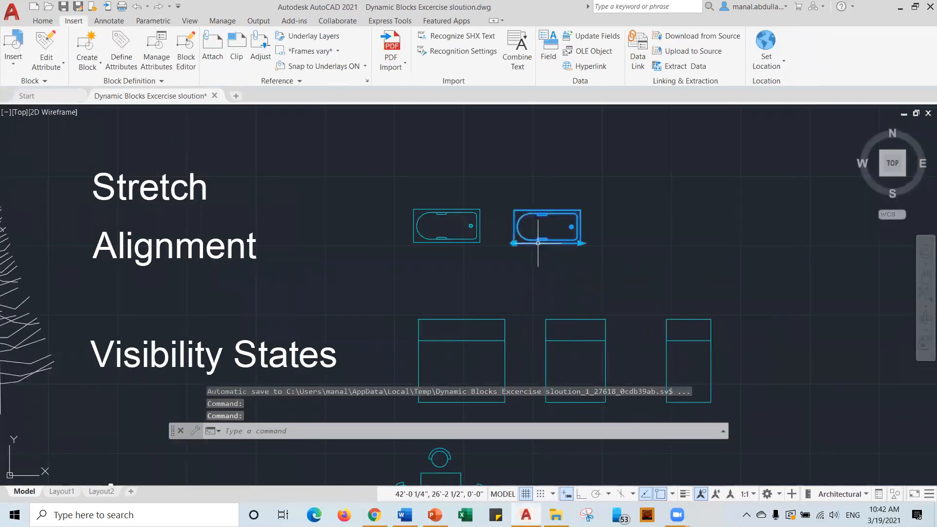
{"action": "left_click", "coordinate": [580, 243]}
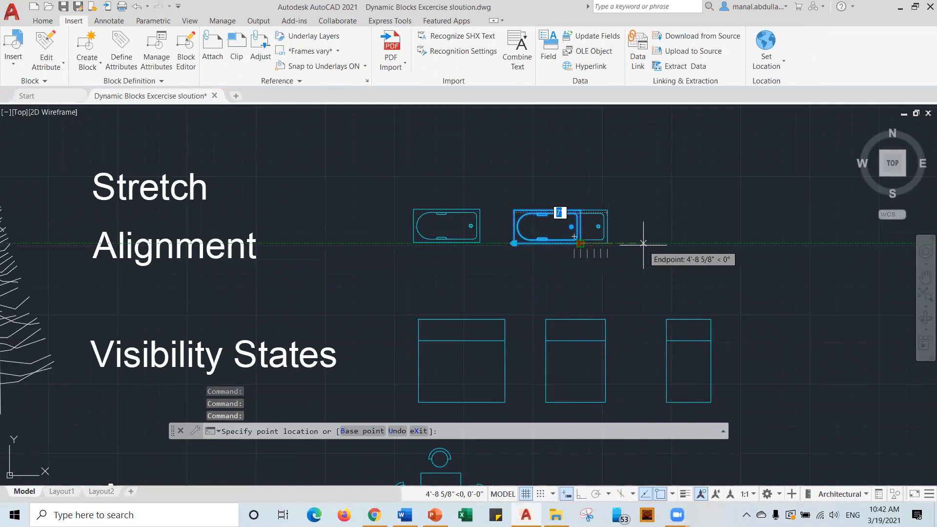
{"action": "left_click", "coordinate": [643, 243]}
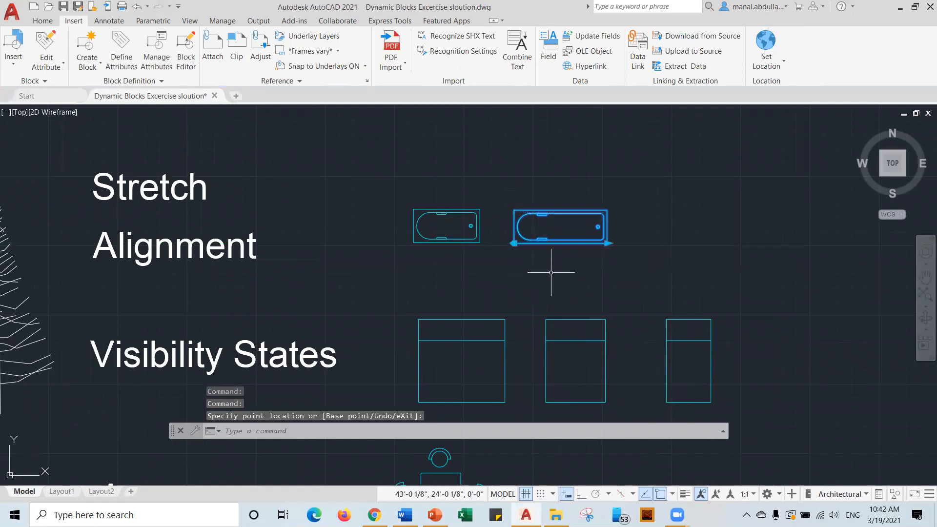
Insert a third bathtub at the row's right end and stretch its right end longer.
{"action": "left_click", "coordinate": [11, 68]}
{"action": "left_click", "coordinate": [39, 95]}
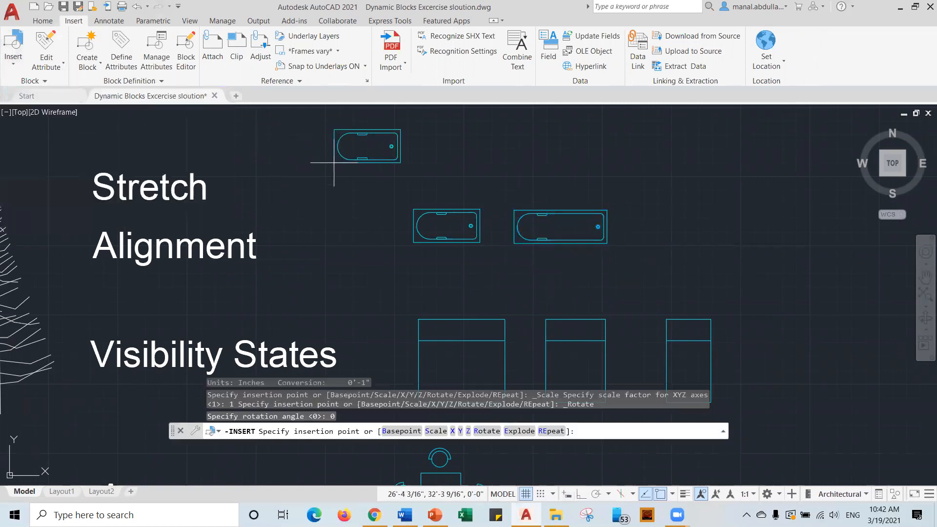
{"action": "left_click", "coordinate": [629, 239]}
{"action": "left_click", "coordinate": [689, 219]}
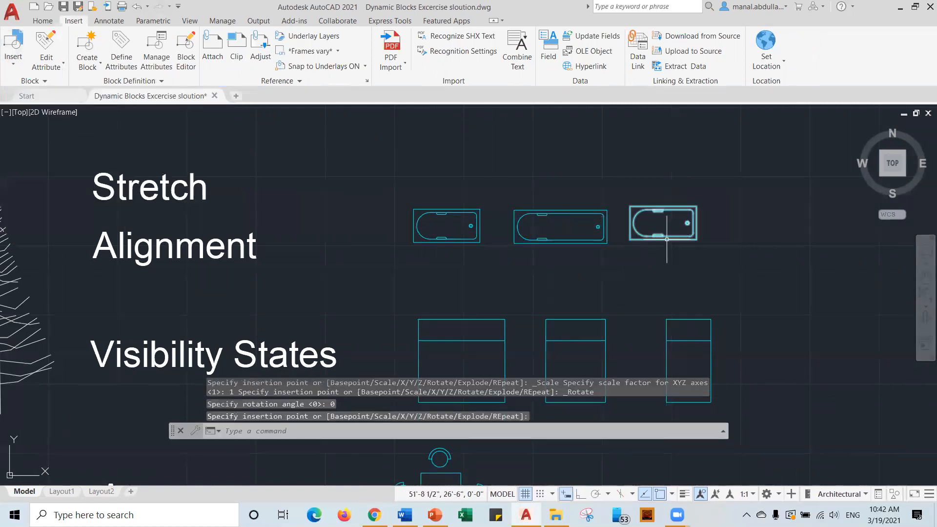
{"action": "left_click", "coordinate": [695, 240]}
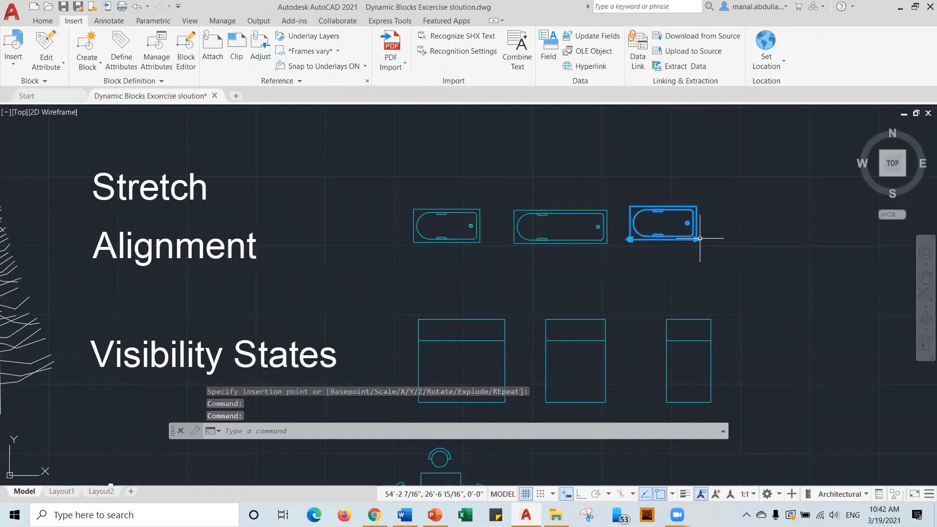
{"action": "left_click", "coordinate": [701, 238]}
{"action": "left_click", "coordinate": [696, 239]}
{"action": "left_click", "coordinate": [696, 239]}
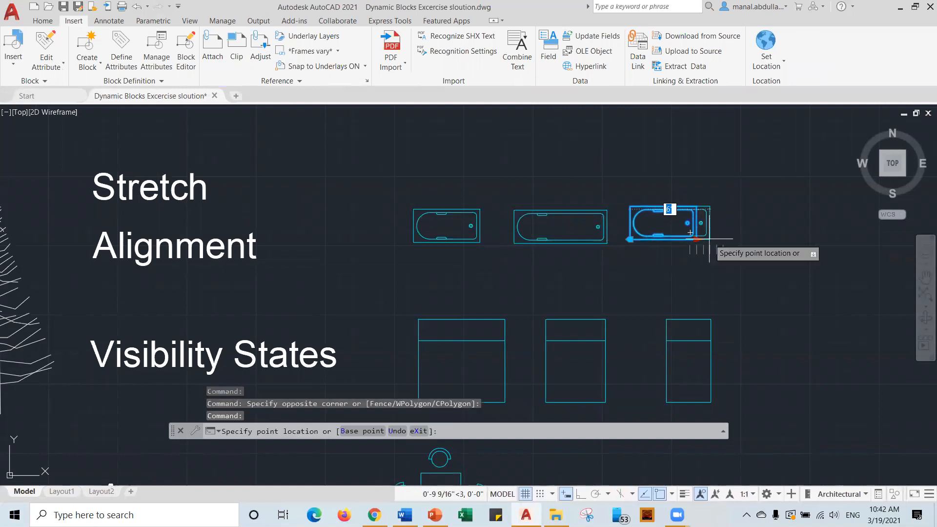
{"action": "left_click", "coordinate": [724, 239]}
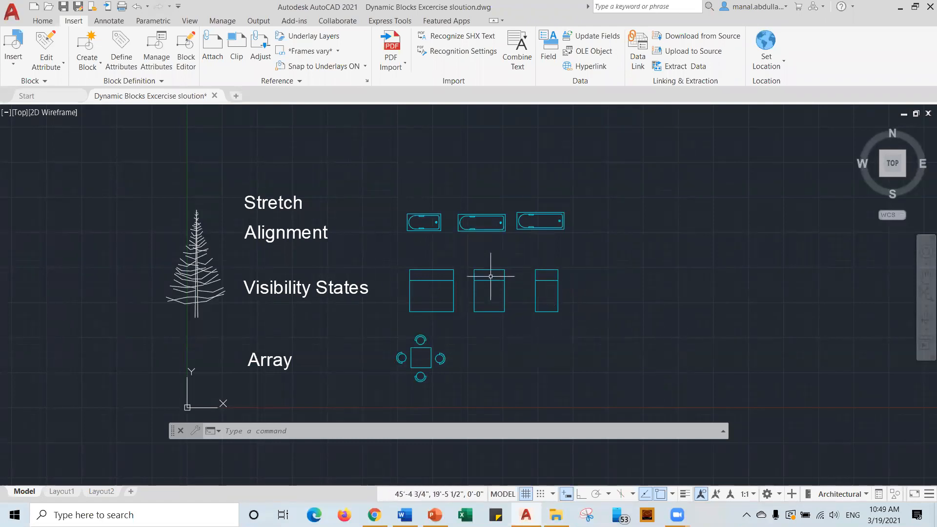
Switch the tree through Type 1 Evergreen (Plan) and a small circle, ending on the palm elevation.
{"action": "left_click", "coordinate": [194, 273]}
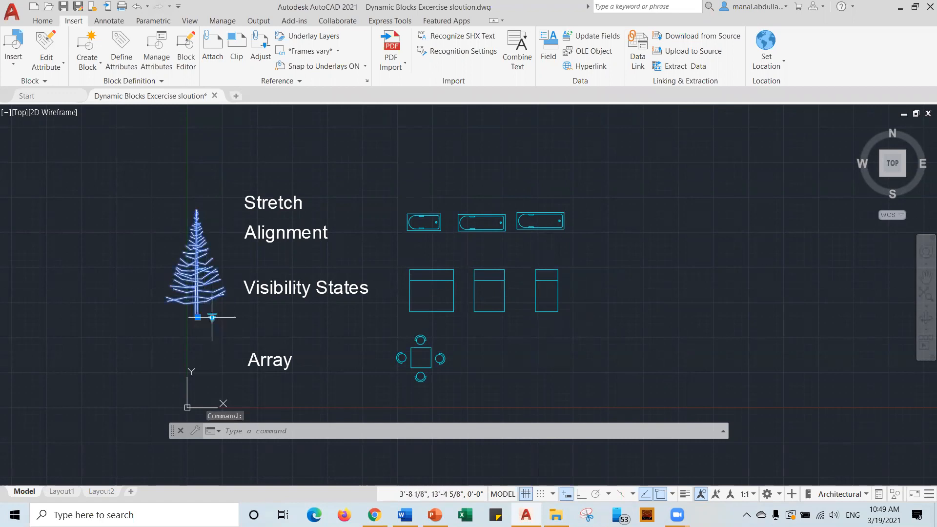
{"action": "left_click", "coordinate": [211, 318]}
{"action": "left_click", "coordinate": [239, 369]}
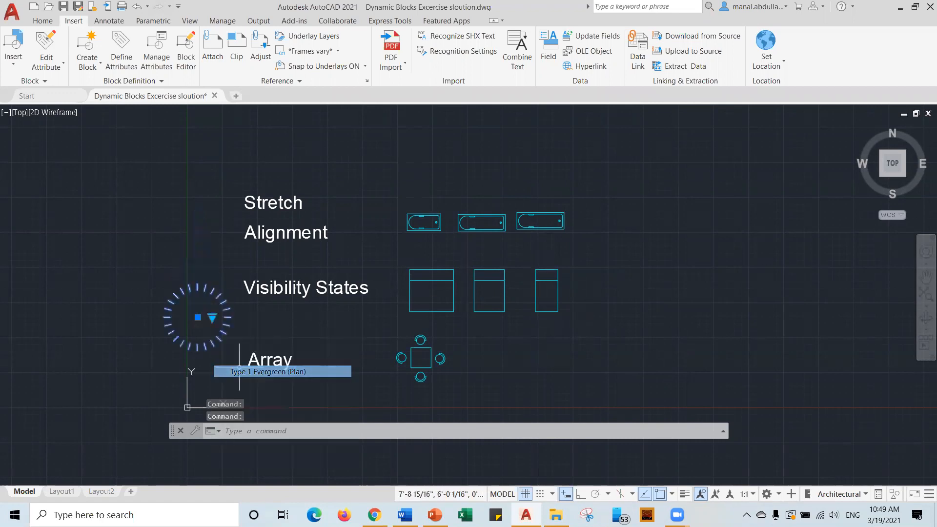
{"action": "left_click", "coordinate": [211, 317]}
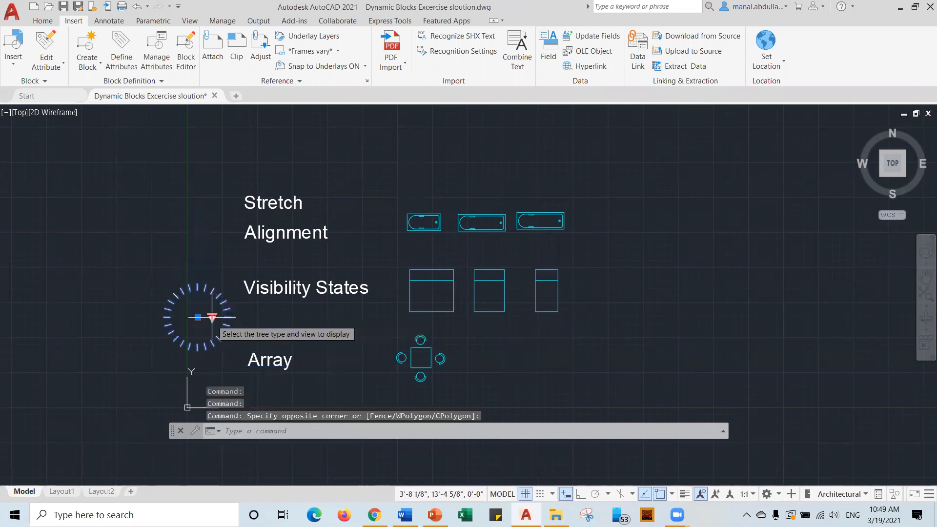
{"action": "left_click", "coordinate": [211, 317]}
{"action": "left_click", "coordinate": [244, 347]}
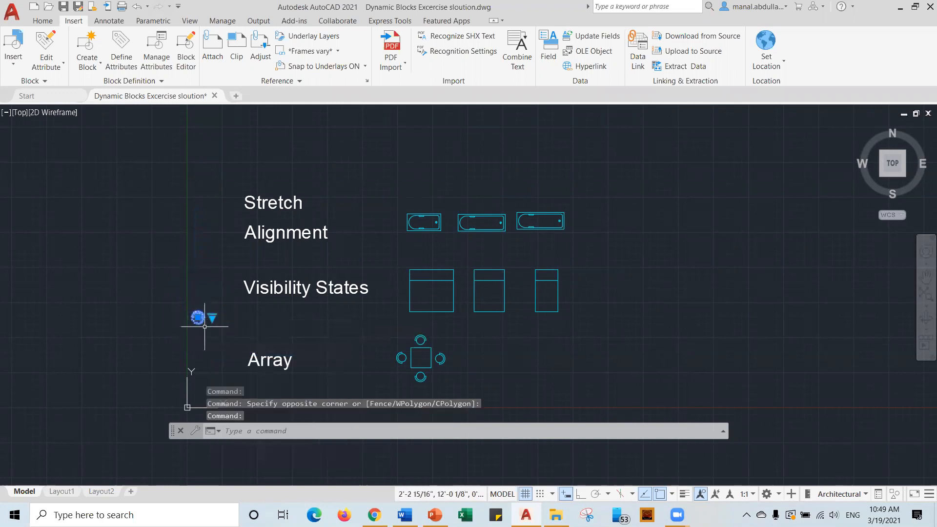
{"action": "left_click", "coordinate": [211, 317]}
{"action": "left_click", "coordinate": [245, 336]}
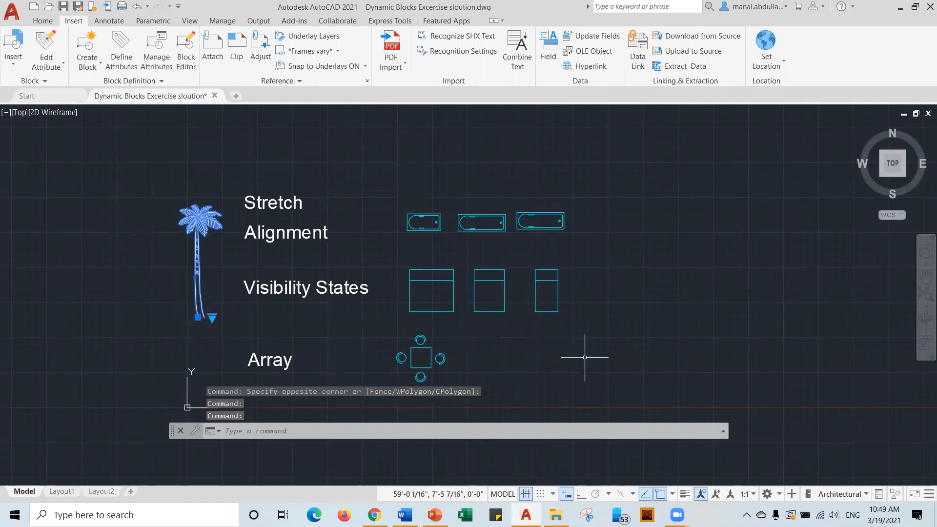
{"action": "key", "text": "Escape"}
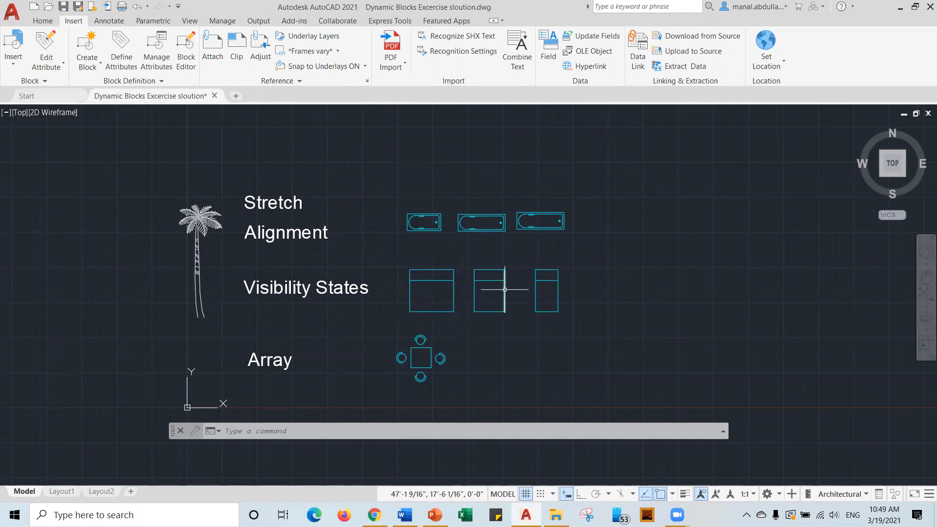
Select the second bed's vertical line, then clear the selection.
{"action": "left_click", "coordinate": [476, 286]}
{"action": "left_click", "coordinate": [471, 292]}
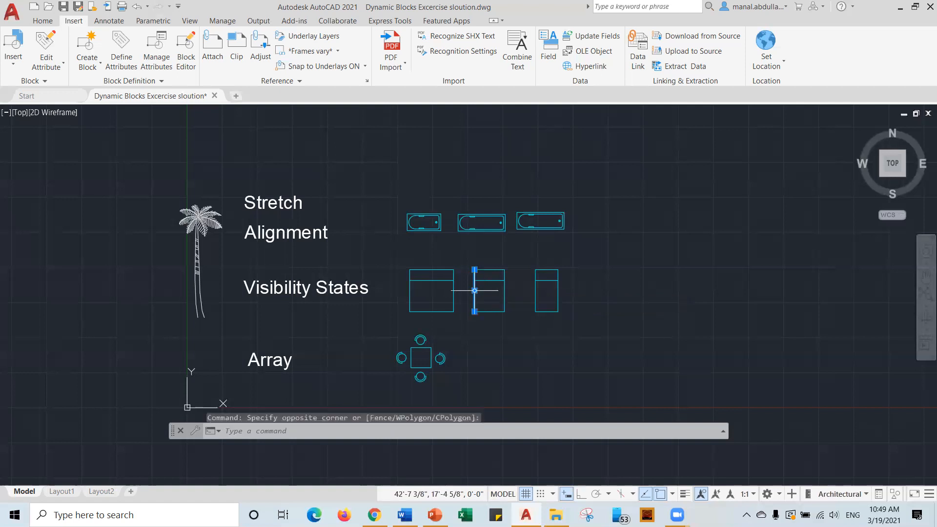
{"action": "key", "text": "Escape"}
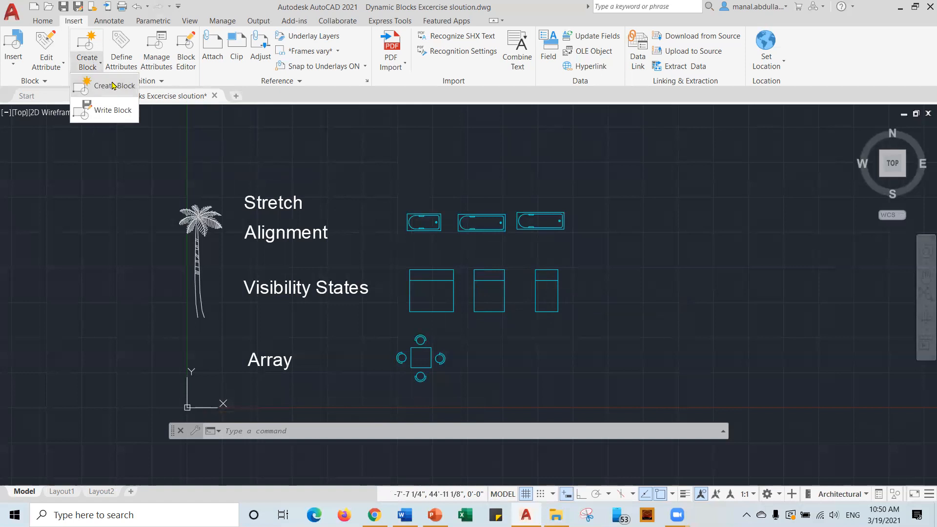
Start the bed block with its base point at the bed's bottom-left corner and the 15 bed objects selected.
{"action": "left_click", "coordinate": [94, 66]}
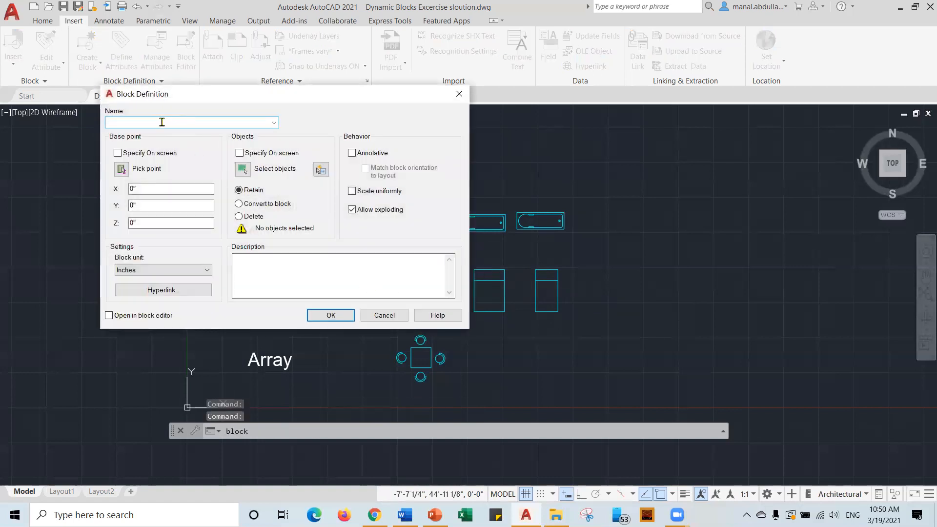
{"action": "left_click", "coordinate": [121, 170]}
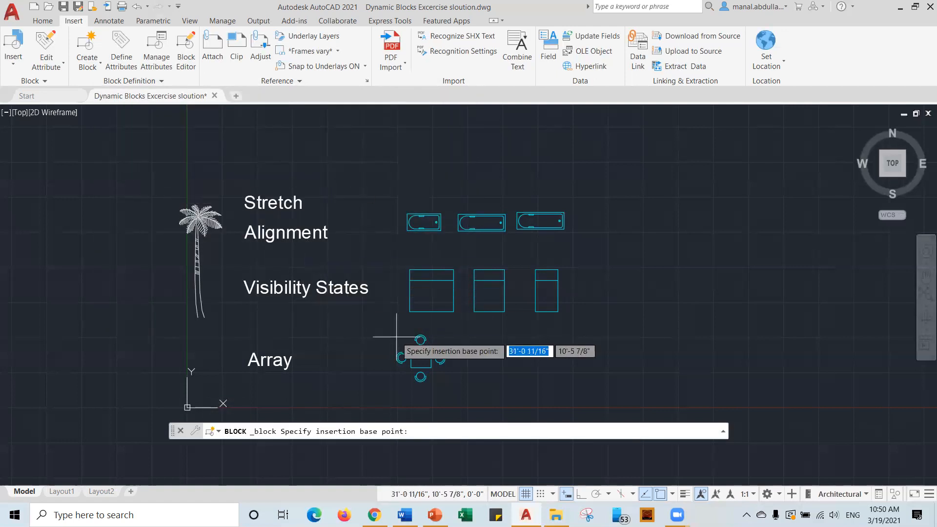
{"action": "left_click", "coordinate": [410, 312]}
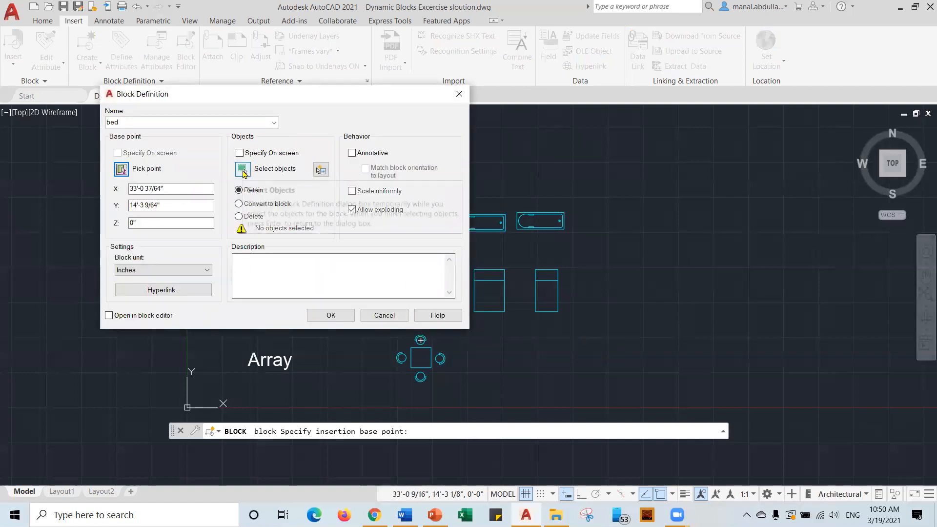
{"action": "left_click", "coordinate": [242, 170]}
{"action": "left_click", "coordinate": [397, 322]}
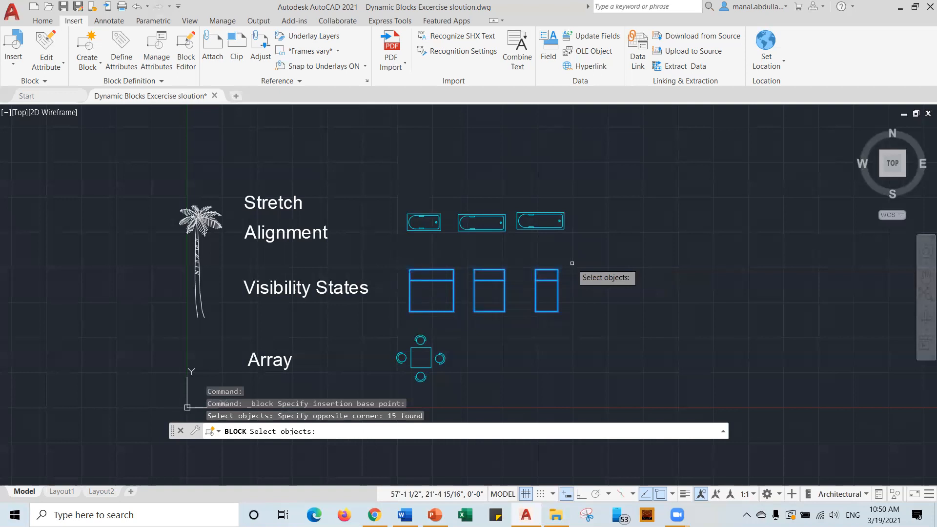
{"action": "key", "text": "Return"}
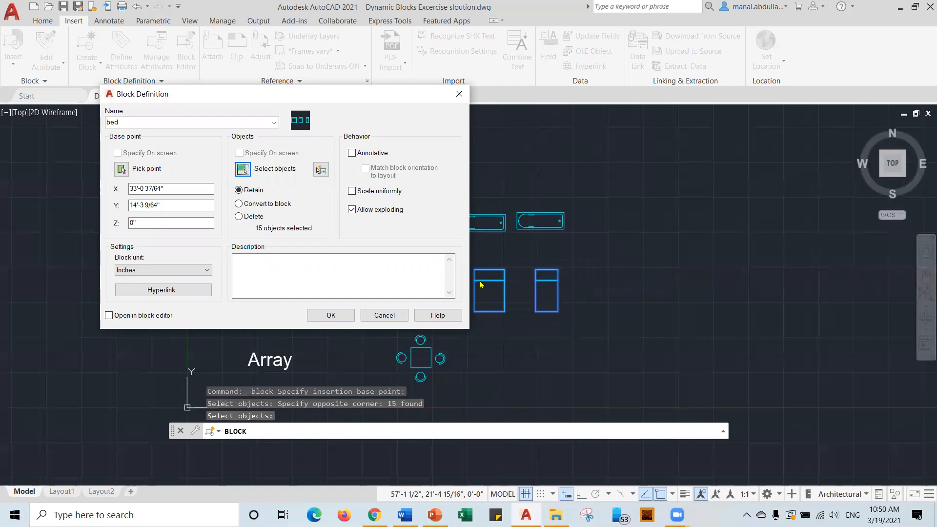
Describe the block as 'King, Queen and Twin bed sizes' and create it.
{"action": "left_click", "coordinate": [258, 263]}
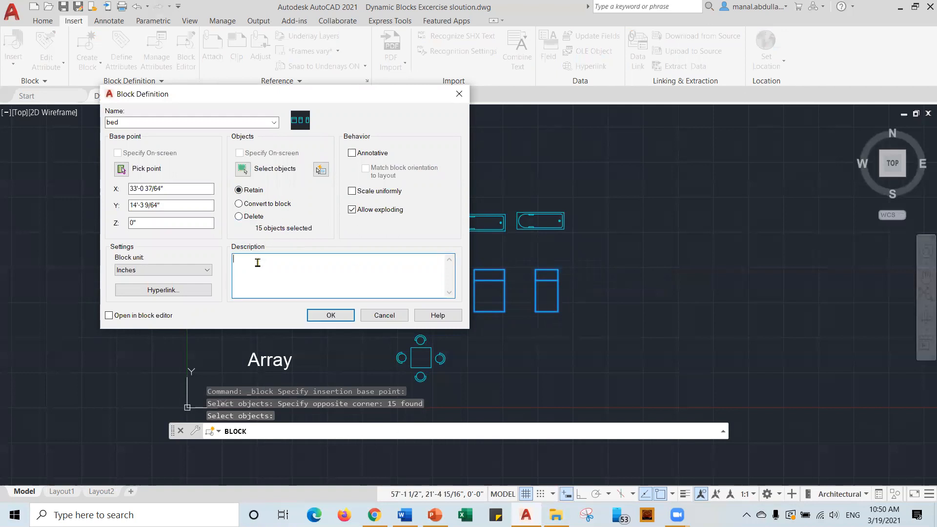
{"action": "type", "text": "Q"}
{"action": "type", "text": "ueen and Twin bed sizes"}
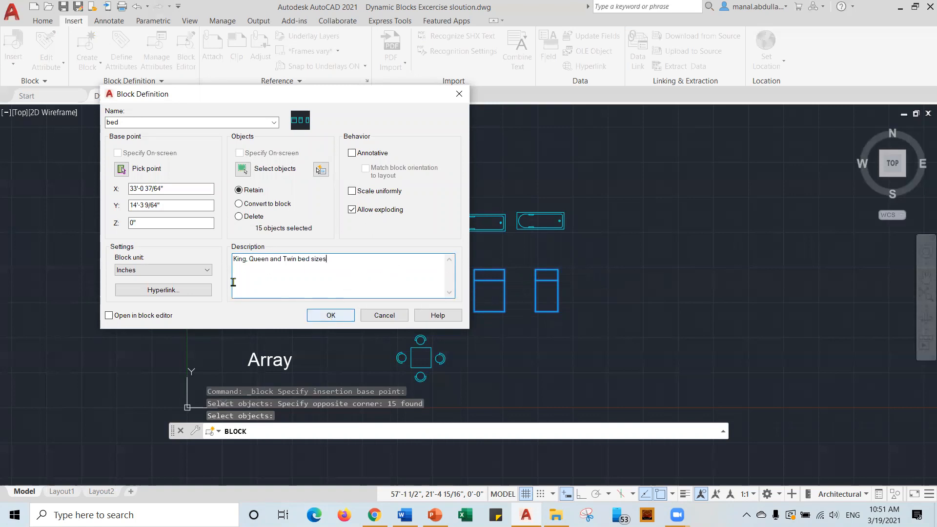
{"action": "left_click", "coordinate": [330, 316]}
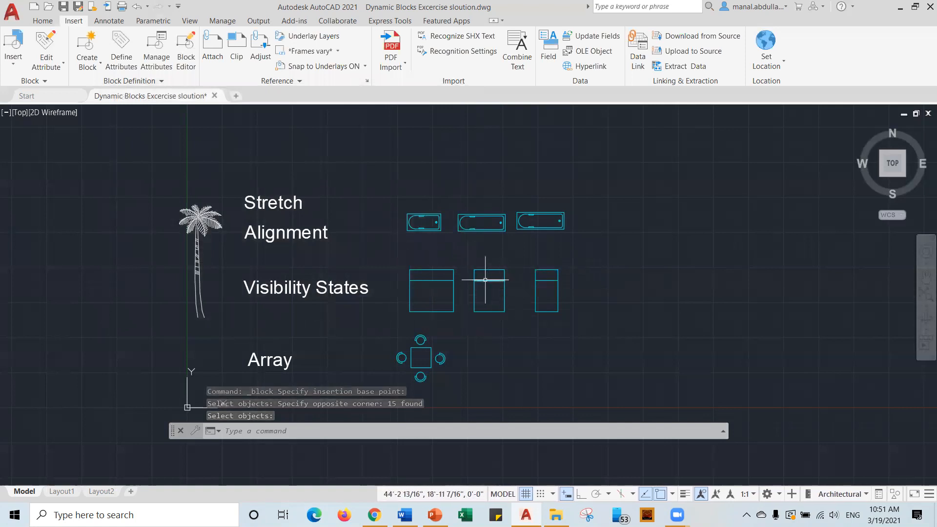
Insert a bed block right of the original beds and open it through Edit Block Definition.
{"action": "left_click", "coordinate": [12, 54]}
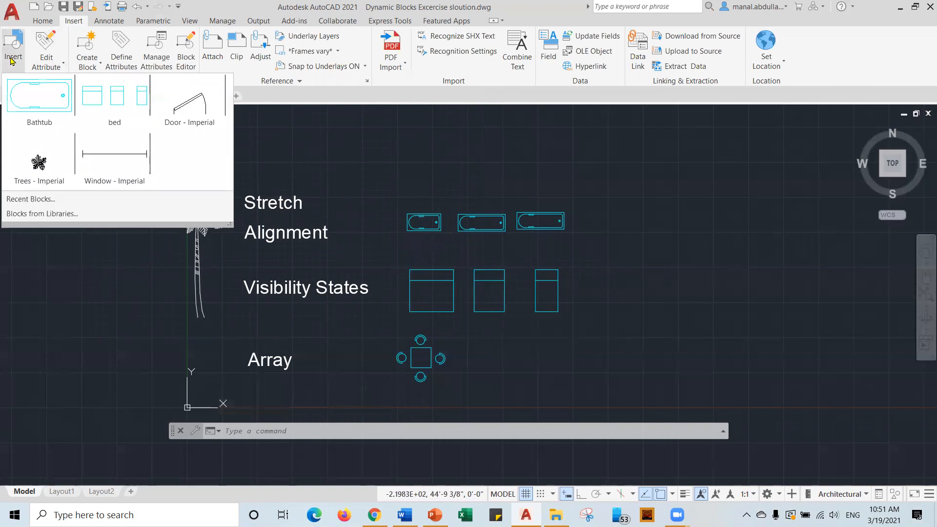
{"action": "left_click", "coordinate": [123, 105]}
{"action": "left_click", "coordinate": [601, 311]}
{"action": "key", "text": "Escape"}
{"action": "double_click", "coordinate": [620, 311]}
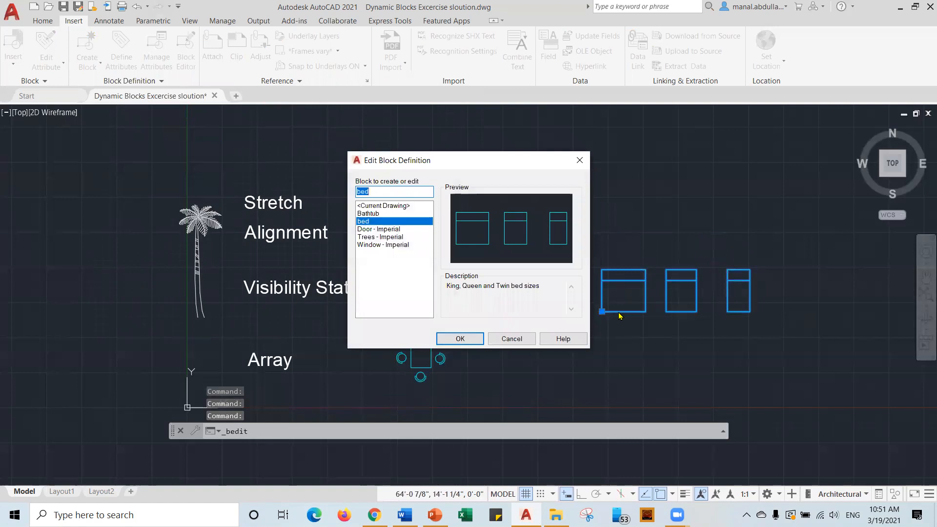
{"action": "left_click", "coordinate": [476, 336]}
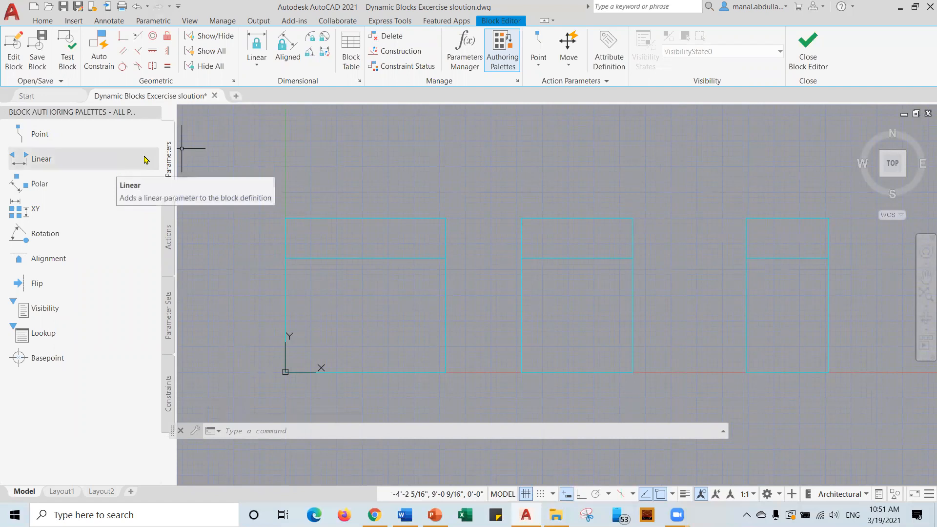
Place a Visibility parameter on the bed's bottom edge and open the Visibility States manager.
{"action": "left_click", "coordinate": [41, 309]}
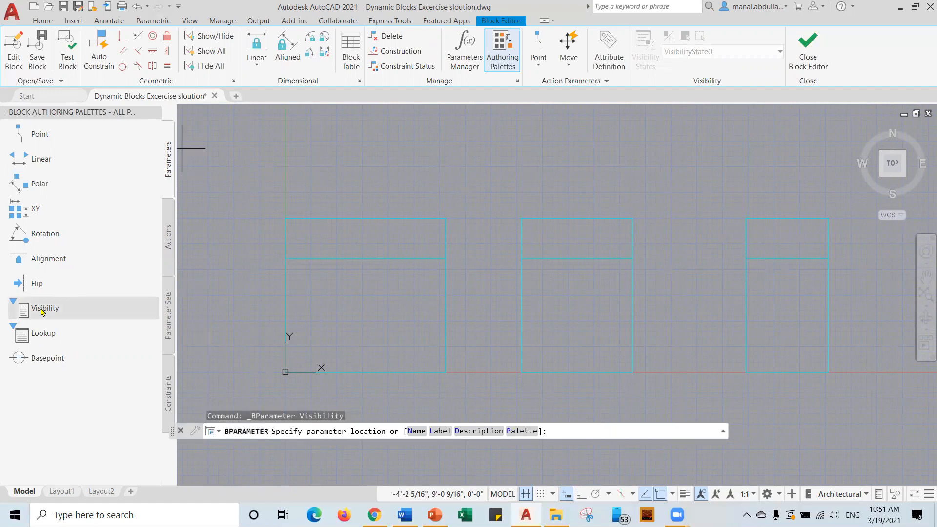
{"action": "left_click", "coordinate": [397, 372]}
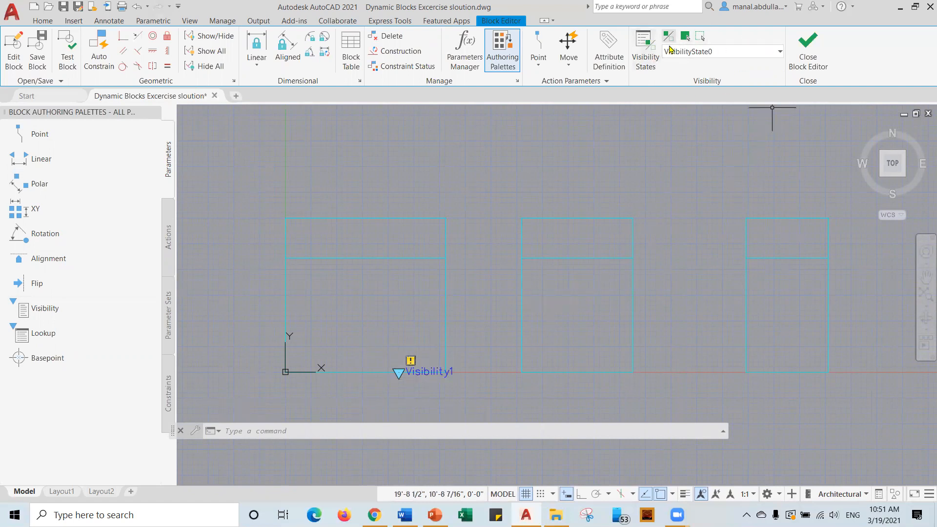
{"action": "left_click", "coordinate": [776, 51]}
{"action": "left_click", "coordinate": [728, 52]}
{"action": "left_click", "coordinate": [644, 67]}
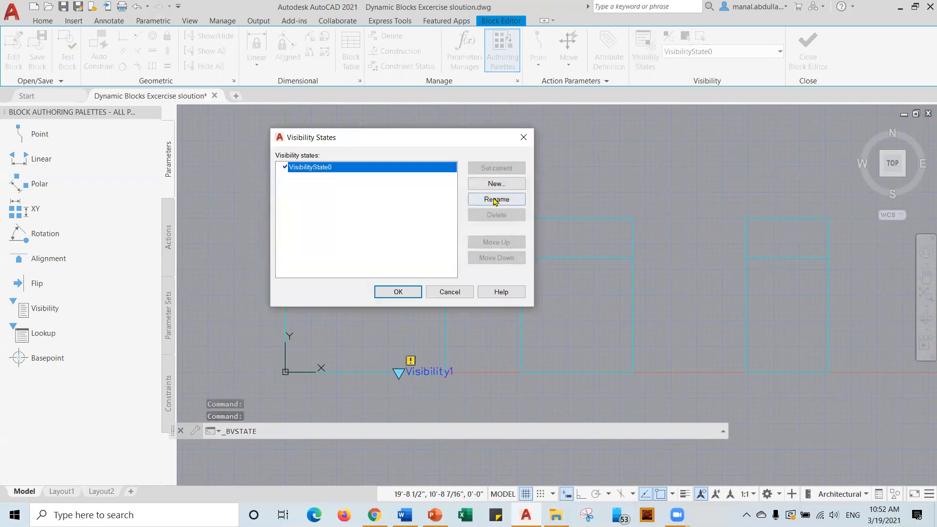
Rename the default visibility state to King and add a Queen state.
{"action": "left_click", "coordinate": [496, 199]}
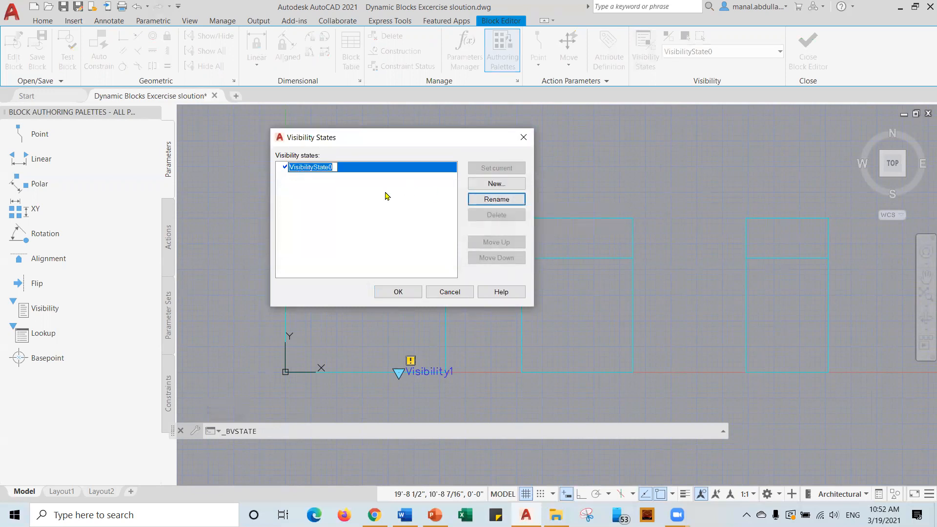
{"action": "type", "text": "King"}
{"action": "left_click", "coordinate": [340, 212]}
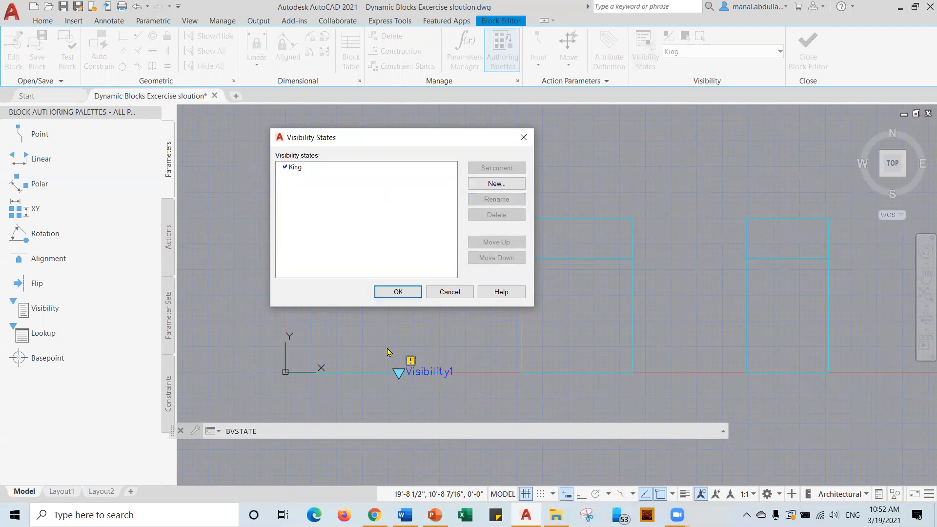
{"action": "left_click", "coordinate": [494, 184]}
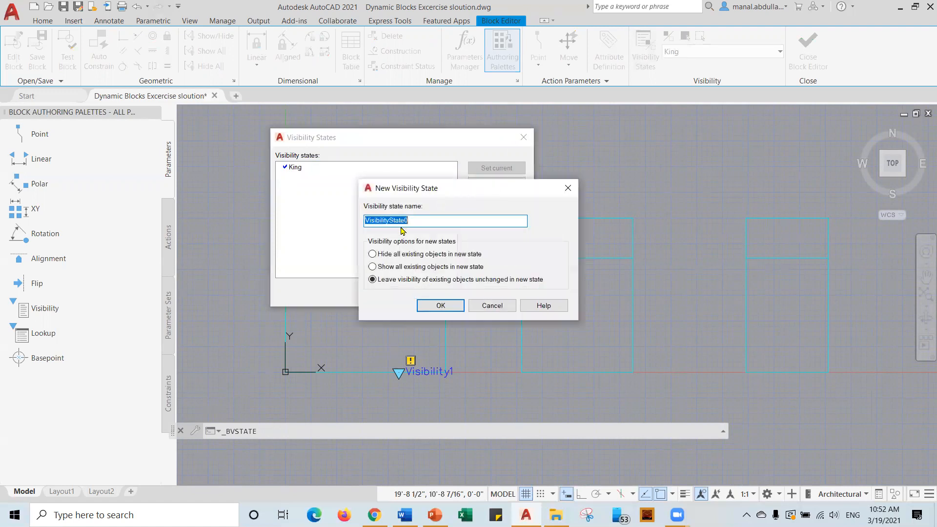
{"action": "type", "text": "Queen"}
{"action": "left_click", "coordinate": [440, 306]}
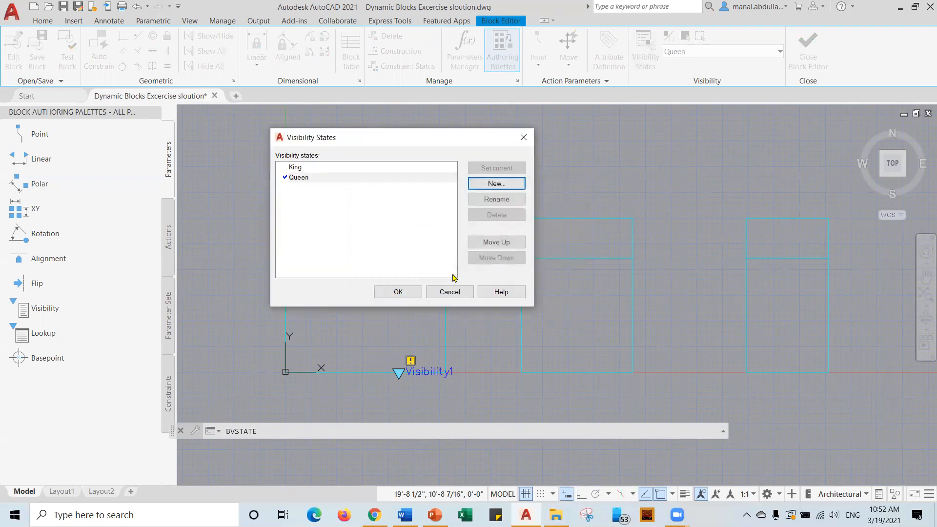
{"action": "left_click", "coordinate": [496, 199]}
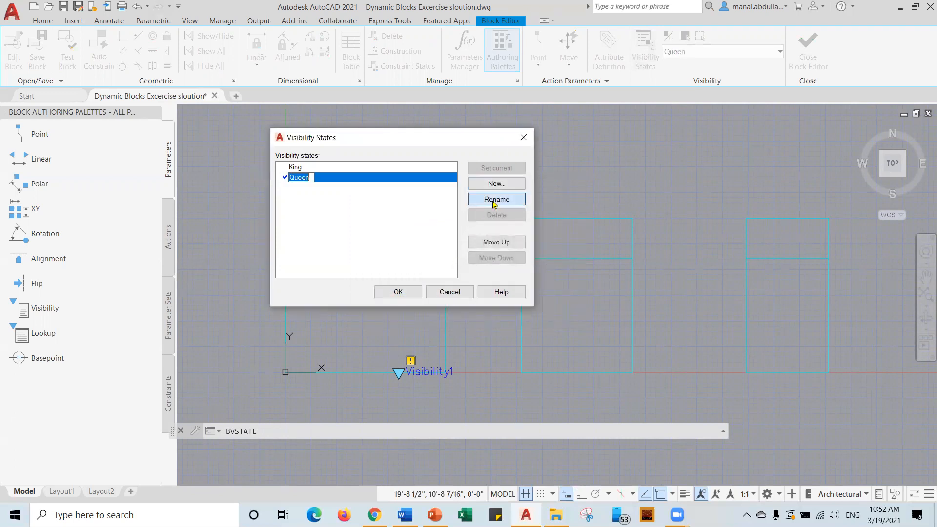
{"action": "left_click", "coordinate": [336, 204]}
Add a Twin state and confirm the three visibility states.
{"action": "left_click", "coordinate": [493, 184]}
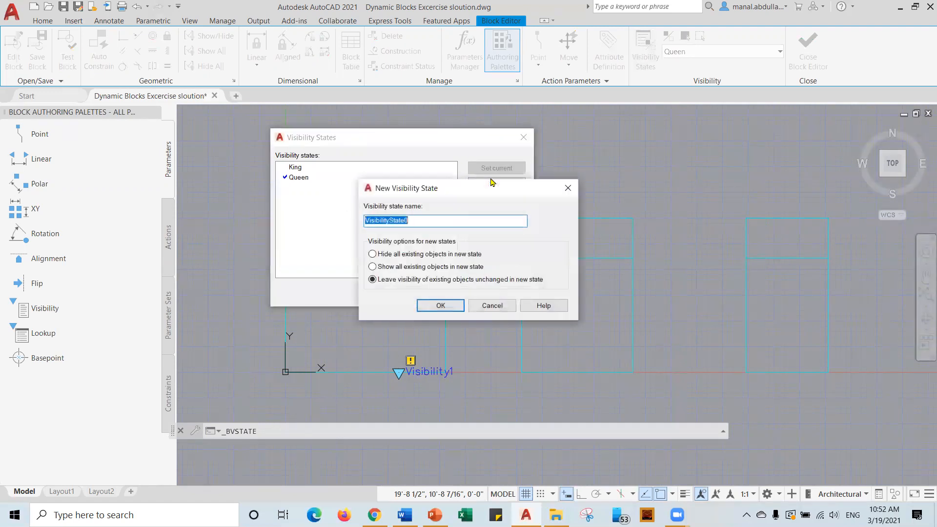
{"action": "type", "text": "Twin"}
{"action": "left_click", "coordinate": [440, 305]}
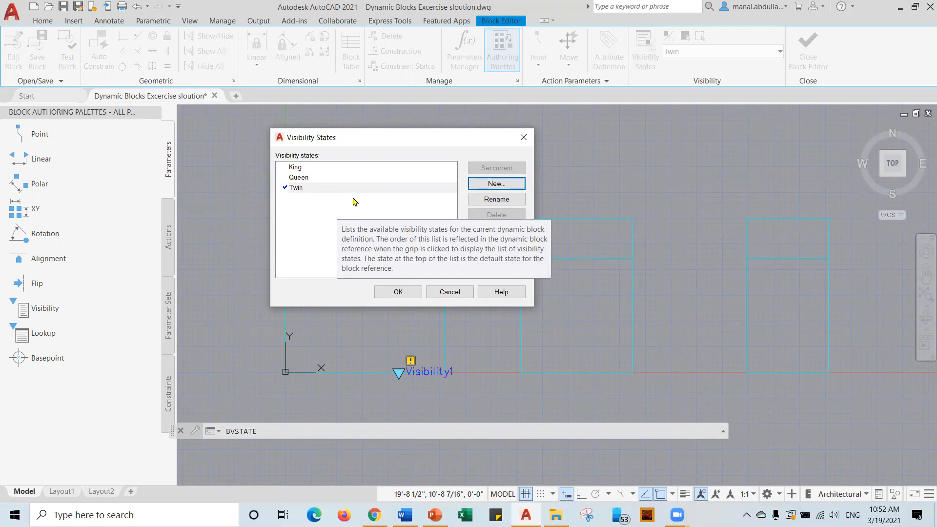
{"action": "left_click", "coordinate": [343, 192]}
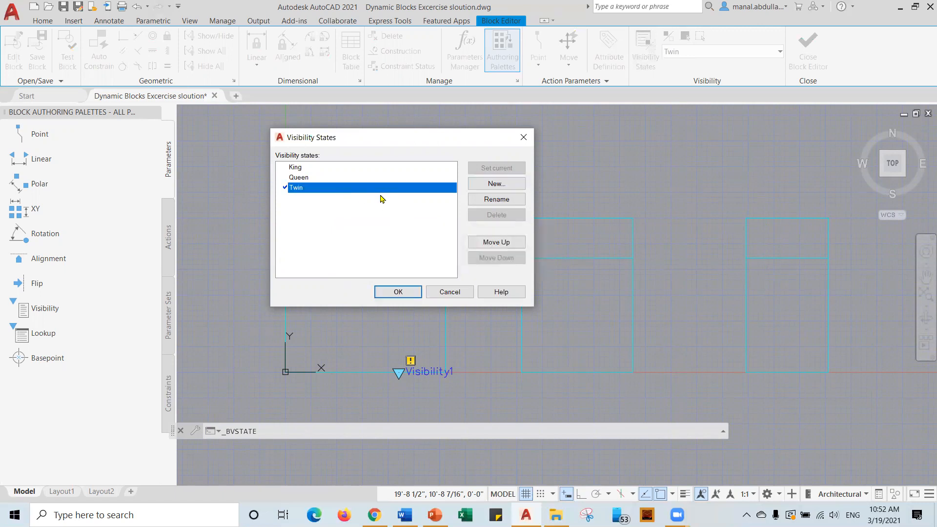
{"action": "left_click", "coordinate": [359, 229]}
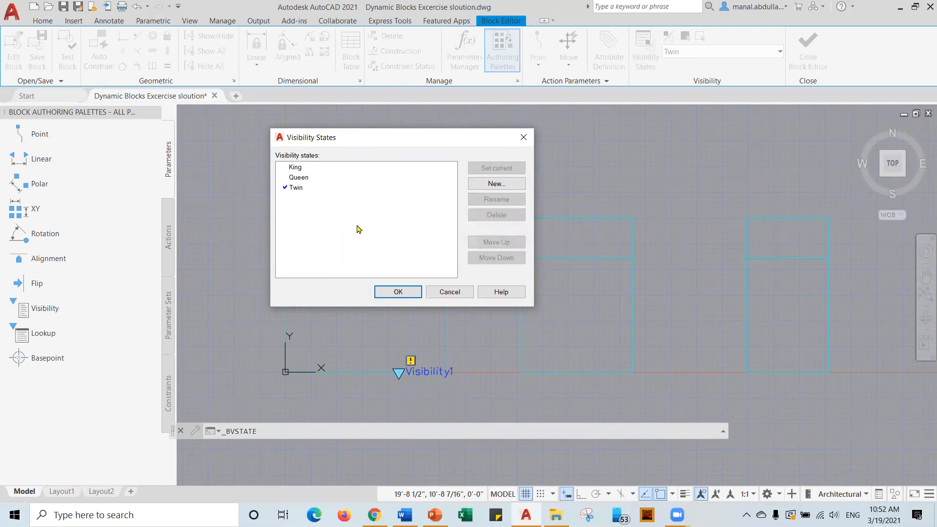
{"action": "left_click", "coordinate": [396, 292]}
{"action": "left_click", "coordinate": [761, 51]}
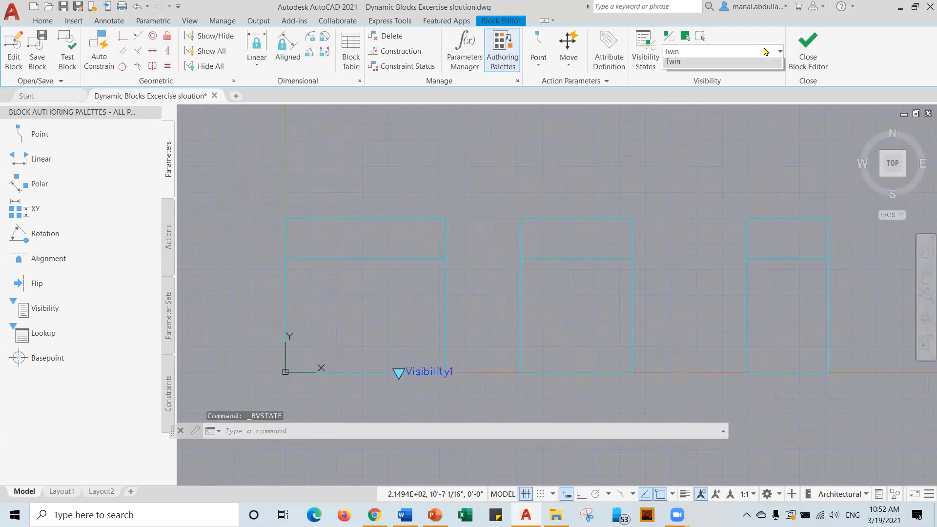
In the King state, make the middle and right rectangles invisible.
{"action": "left_click", "coordinate": [681, 69]}
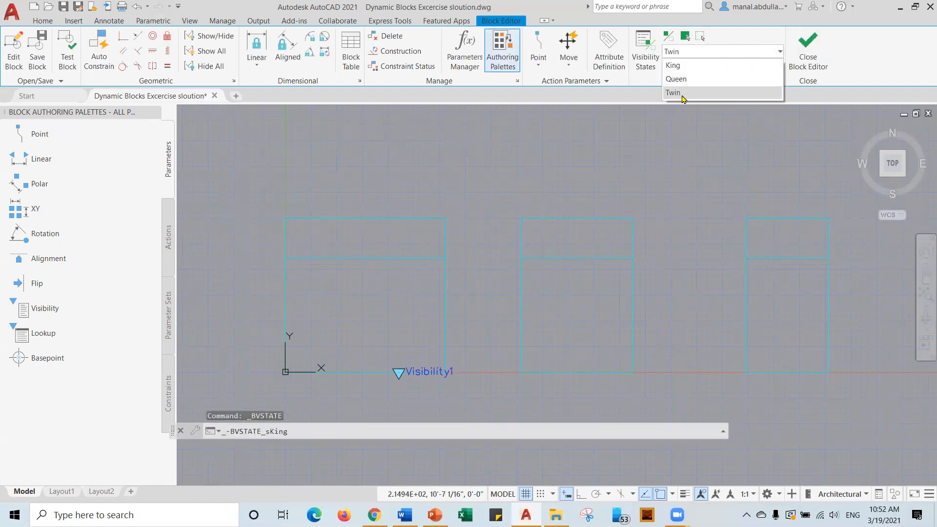
{"action": "left_click", "coordinate": [675, 68]}
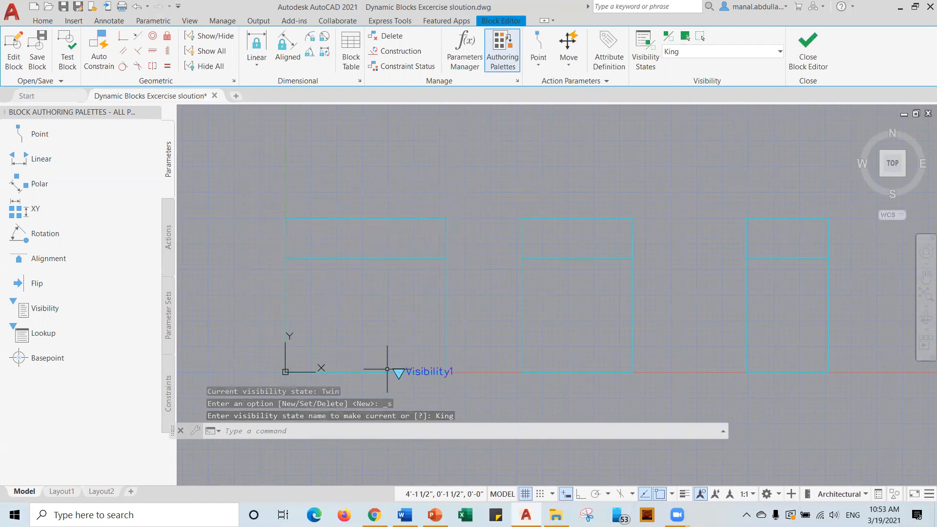
{"action": "left_click", "coordinate": [661, 200]}
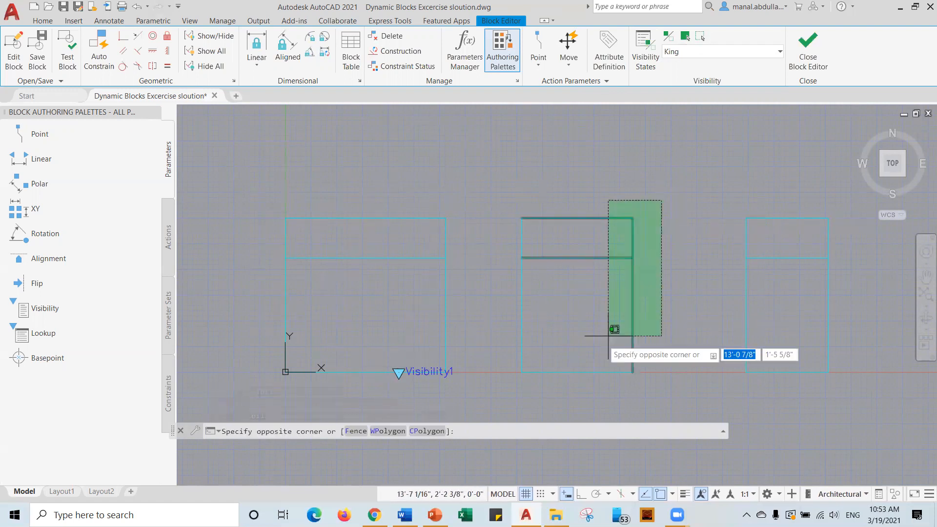
{"action": "left_click", "coordinate": [484, 390]}
{"action": "left_click", "coordinate": [843, 194]}
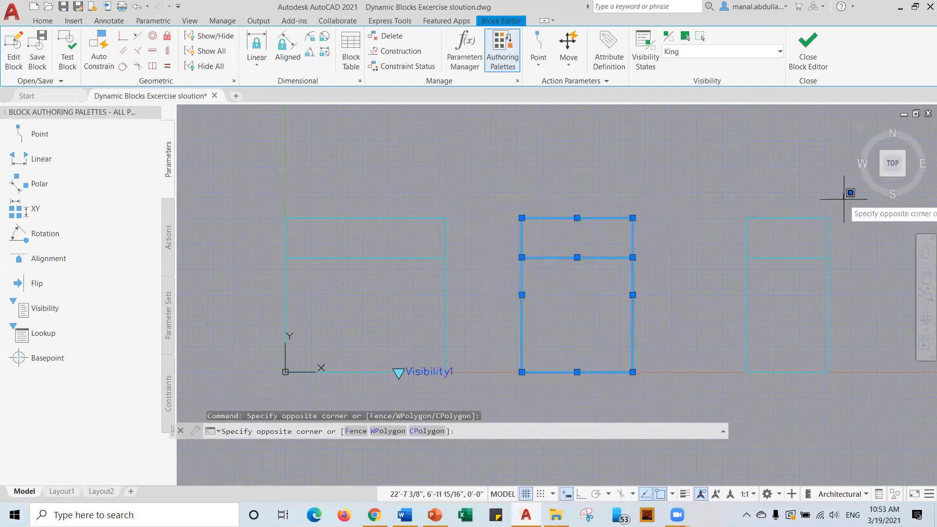
{"action": "left_click", "coordinate": [712, 376]}
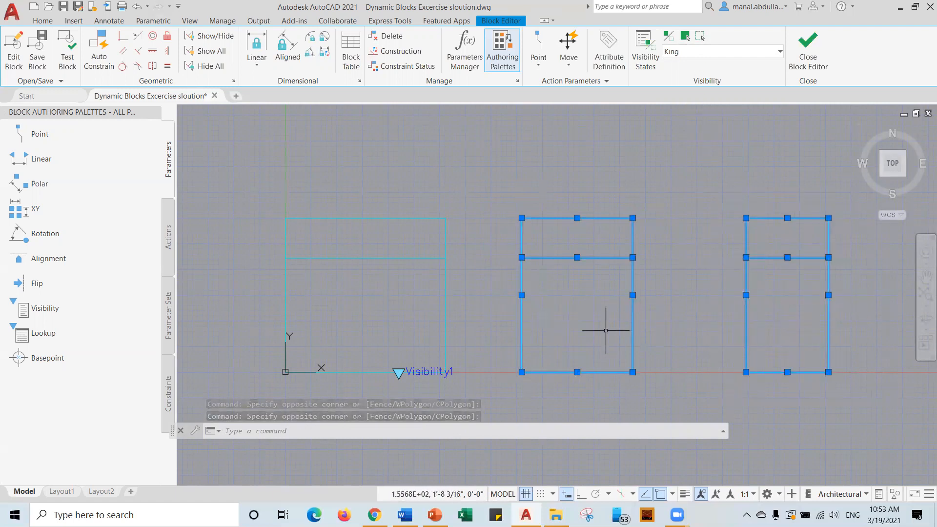
{"action": "left_click", "coordinate": [701, 38]}
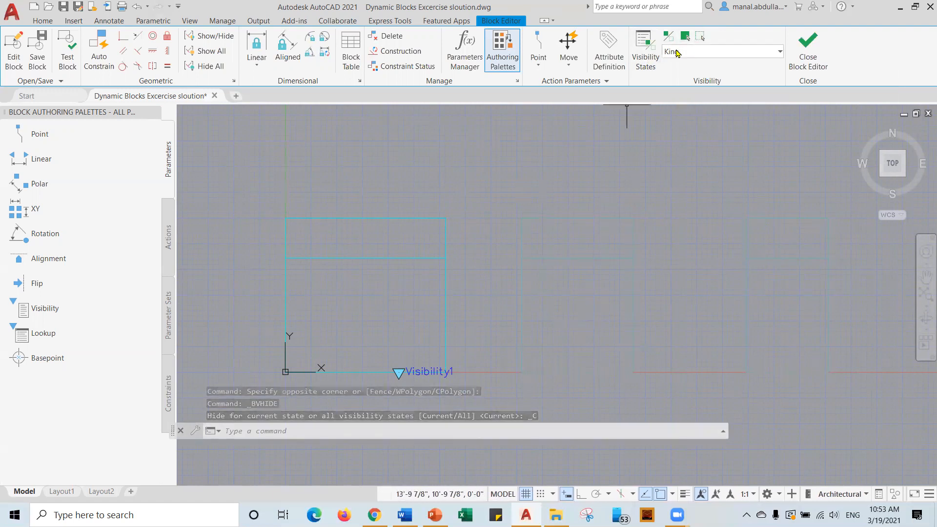
In the Queen state, make the right and left rectangles invisible, leaving the middle bed.
{"action": "left_click", "coordinate": [777, 51]}
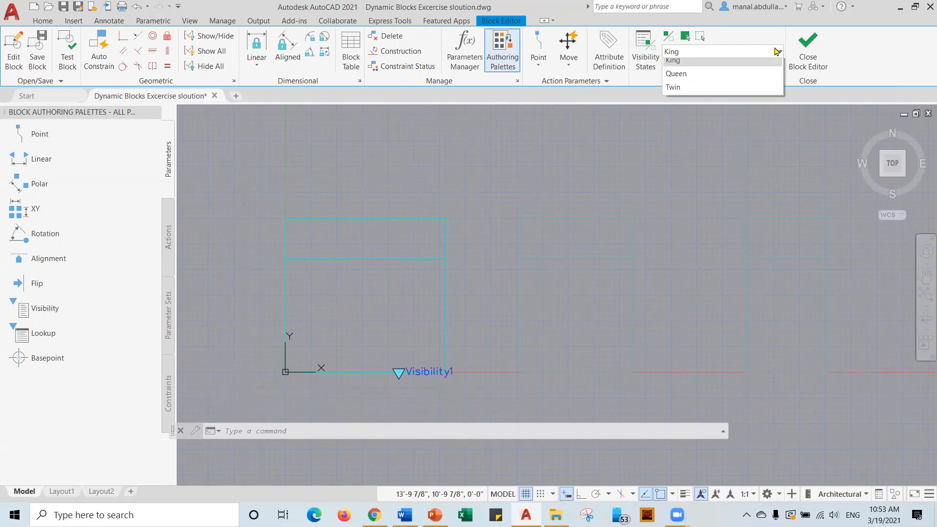
{"action": "left_click", "coordinate": [716, 74]}
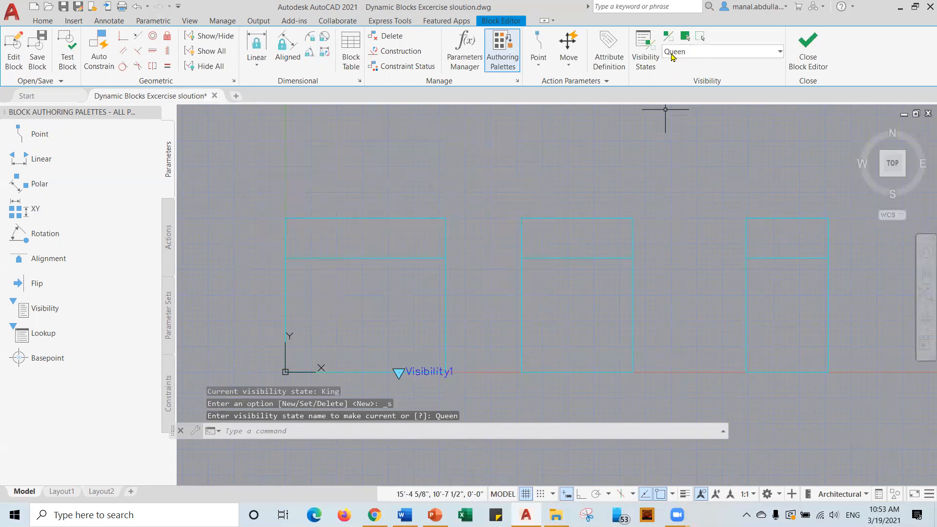
{"action": "left_click", "coordinate": [841, 203]}
{"action": "left_click", "coordinate": [722, 386]}
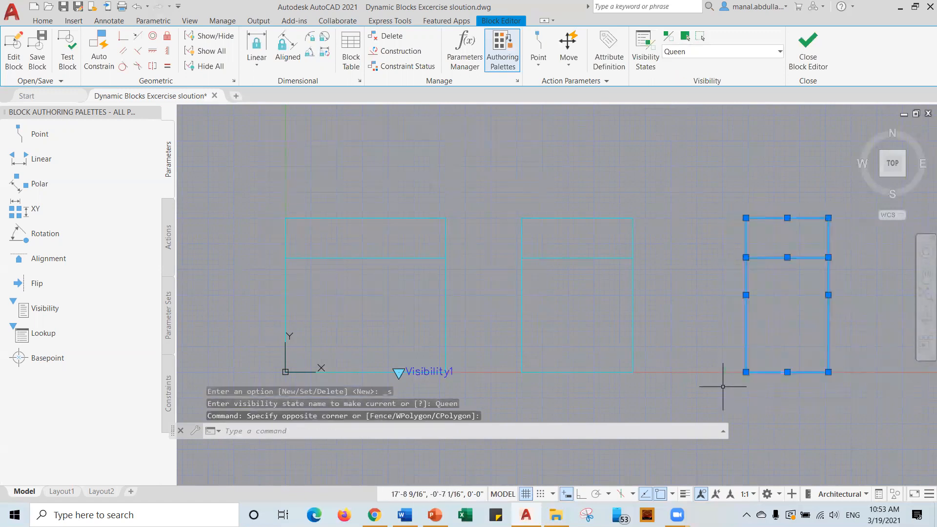
{"action": "left_click", "coordinate": [700, 36]}
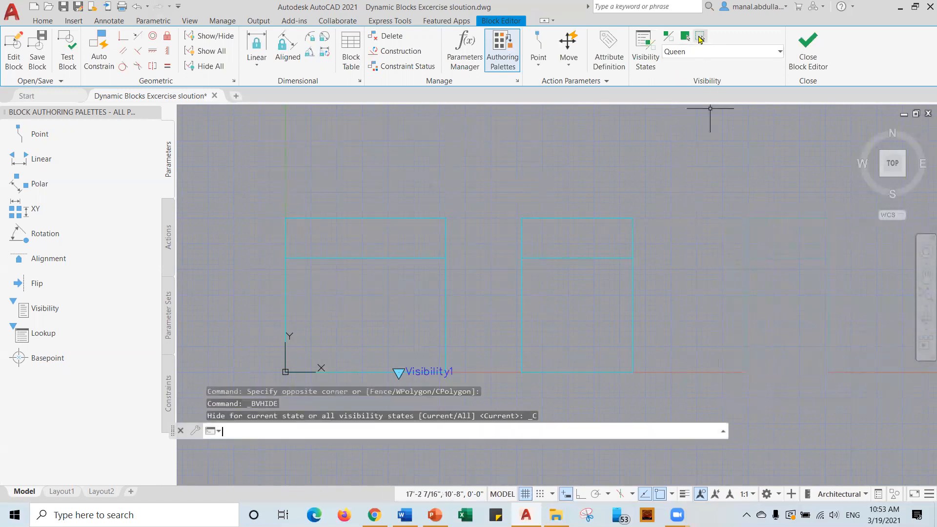
{"action": "left_click", "coordinate": [472, 192]}
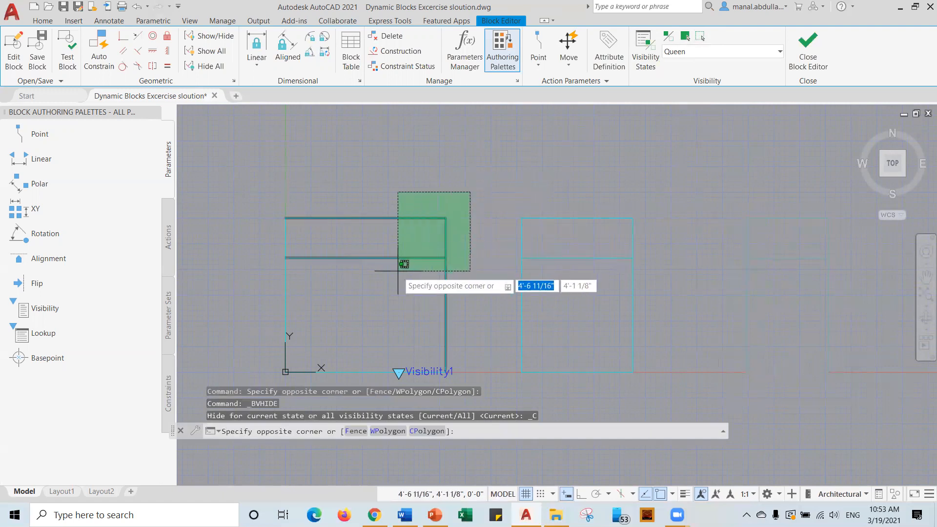
{"action": "left_click", "coordinate": [358, 280]}
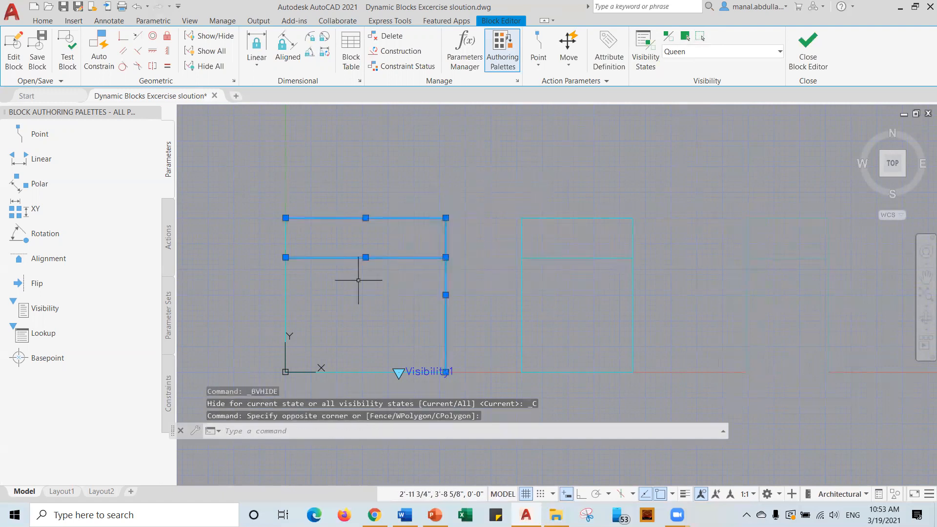
{"action": "left_click", "coordinate": [334, 369]}
{"action": "left_click", "coordinate": [286, 317]}
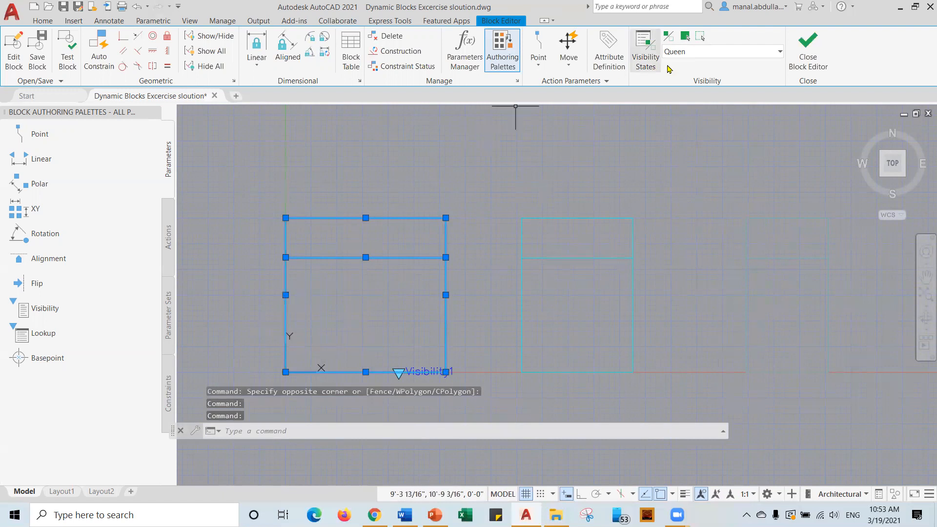
{"action": "left_click", "coordinate": [699, 38]}
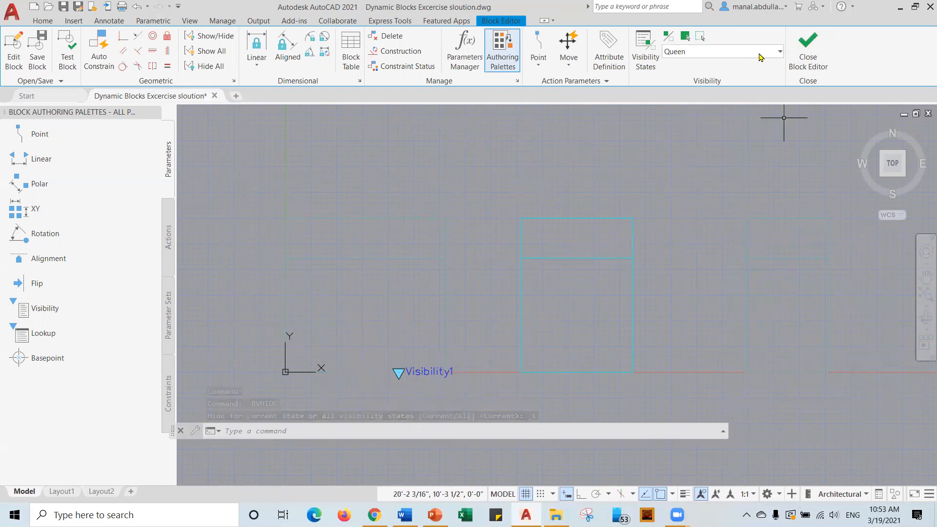
{"action": "left_click", "coordinate": [731, 51]}
Switch to the Twin state and select the middle and left rectangles, then cancel that attempt.
{"action": "left_click", "coordinate": [695, 94]}
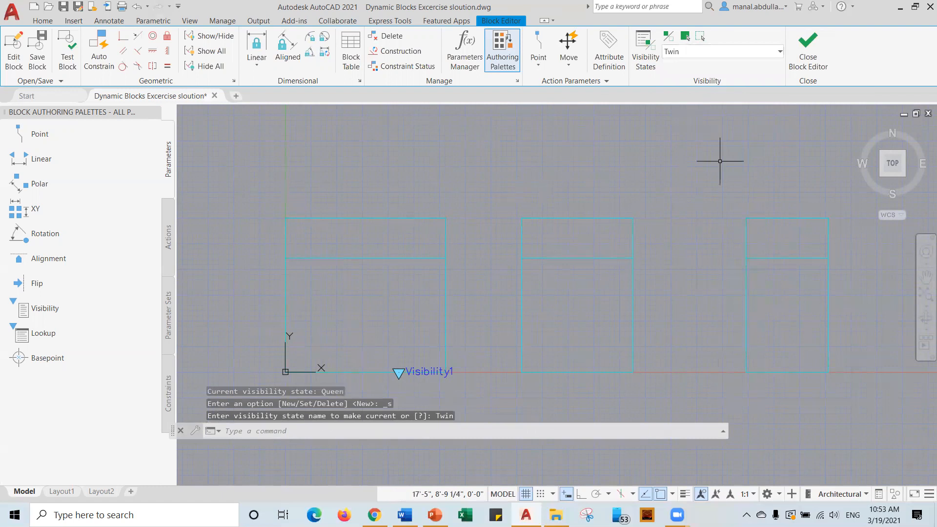
{"action": "left_click", "coordinate": [649, 199]}
{"action": "left_click", "coordinate": [502, 388]}
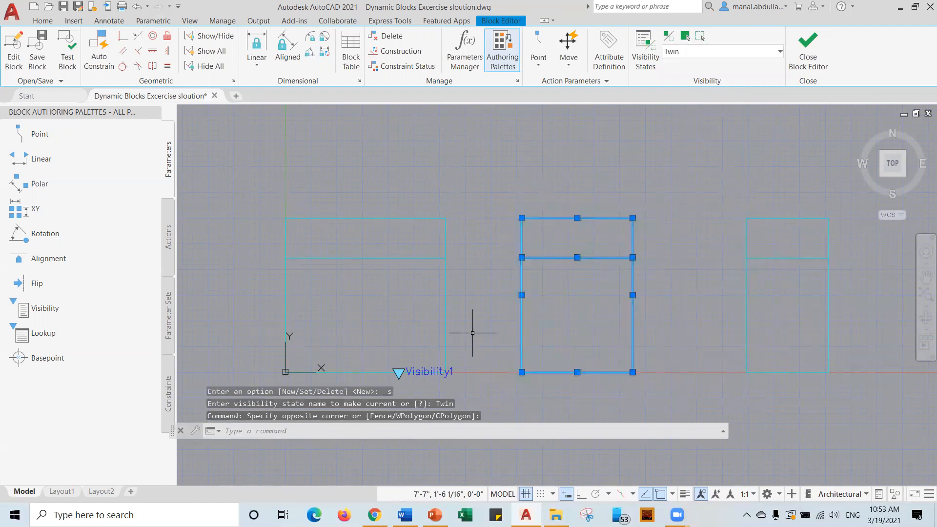
{"action": "left_click", "coordinate": [472, 203]}
{"action": "left_click", "coordinate": [343, 303]}
{"action": "left_click", "coordinate": [346, 369]}
{"action": "left_click", "coordinate": [342, 372]}
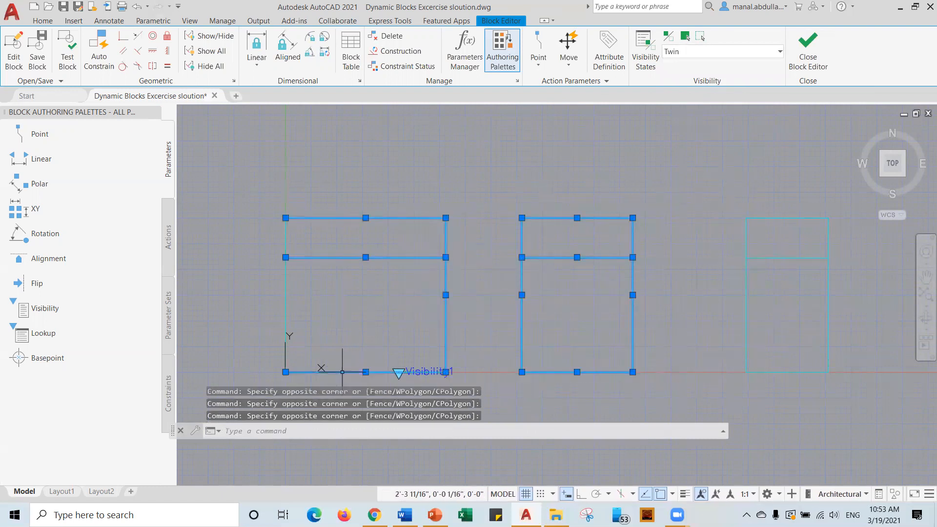
{"action": "left_click", "coordinate": [285, 309]}
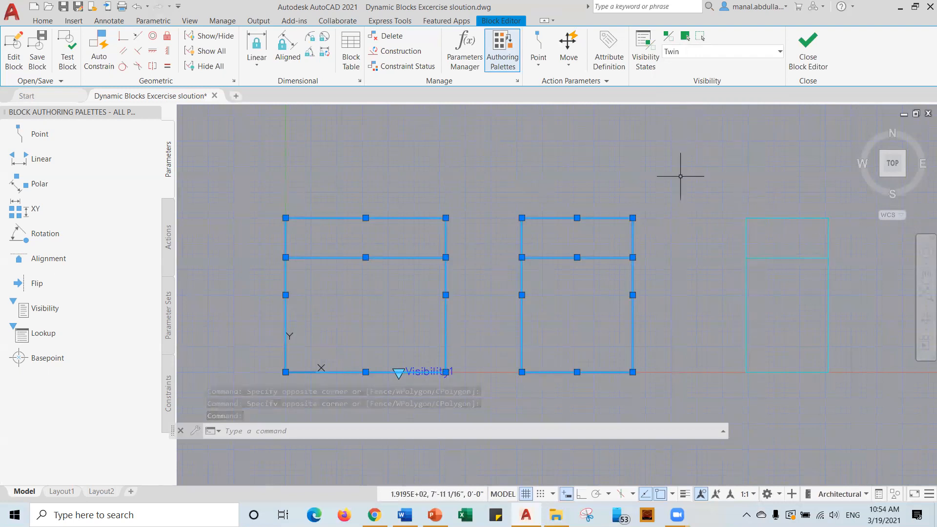
{"action": "key", "text": "Return"}
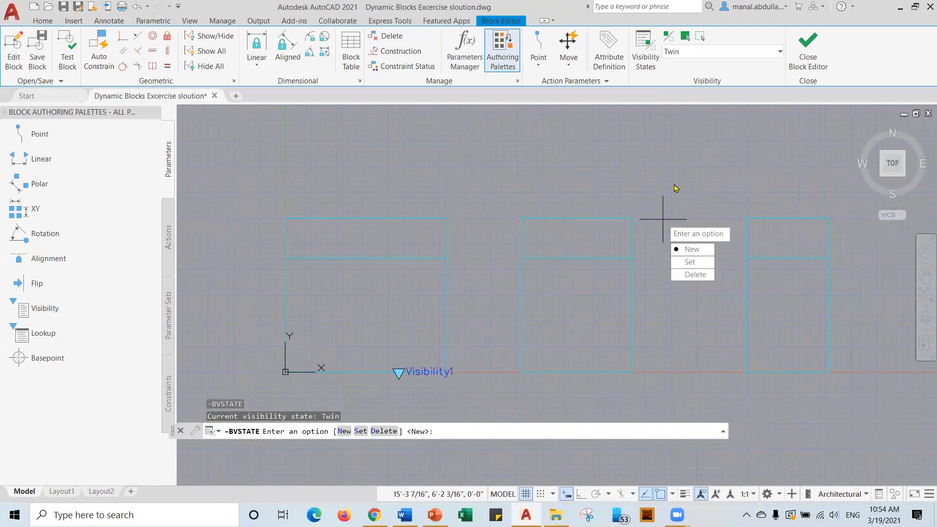
{"action": "key", "text": "Escape"}
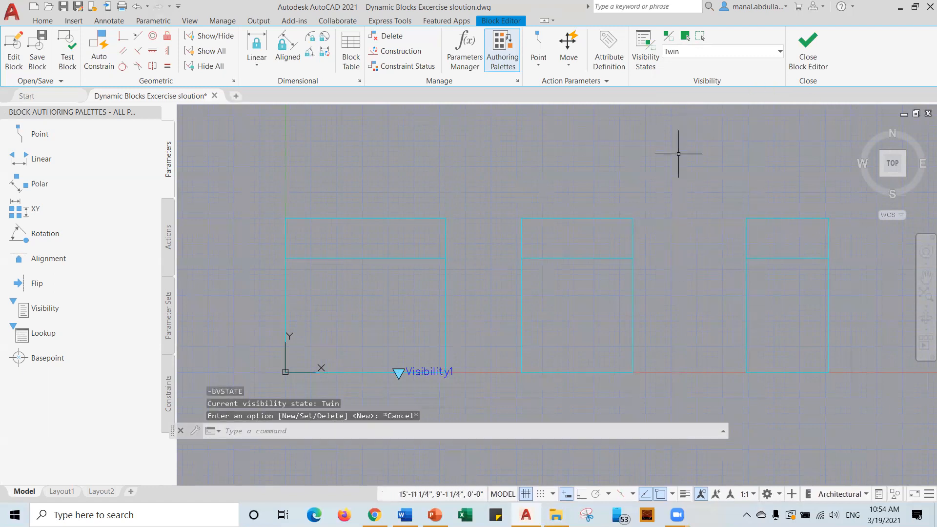
Make the middle rectangle and then the left rectangle's four lines invisible in Twin.
{"action": "left_click", "coordinate": [656, 204]}
{"action": "left_click", "coordinate": [503, 381]}
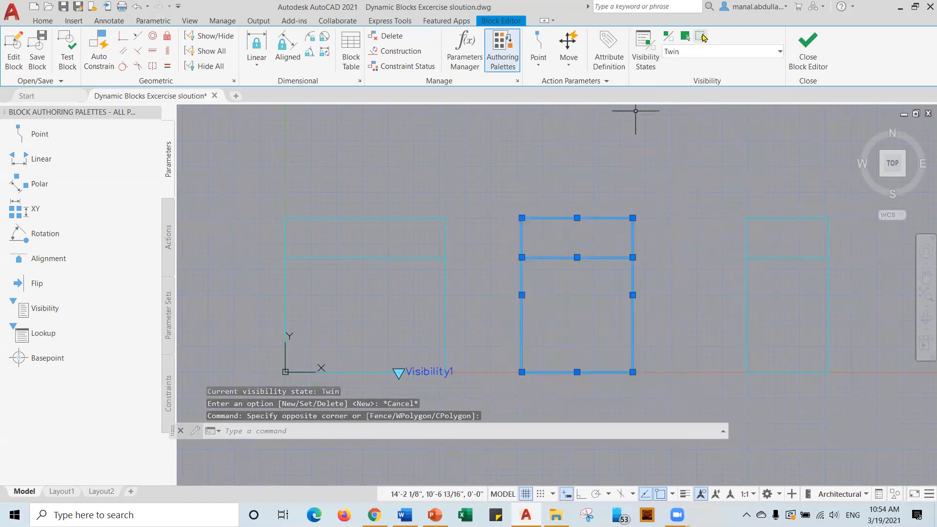
{"action": "left_click", "coordinate": [685, 36]}
{"action": "left_click", "coordinate": [470, 198]}
{"action": "left_click", "coordinate": [302, 309]}
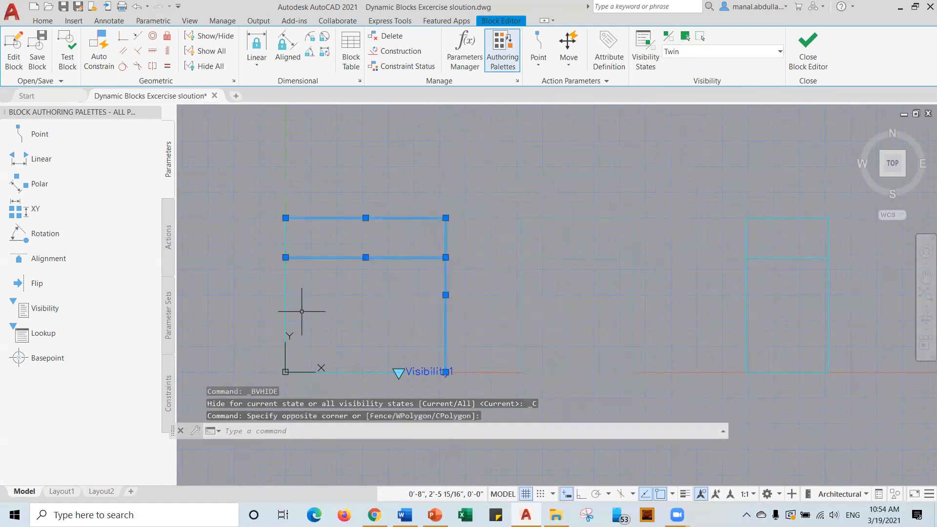
{"action": "left_click", "coordinate": [343, 372]}
{"action": "left_click", "coordinate": [285, 300]}
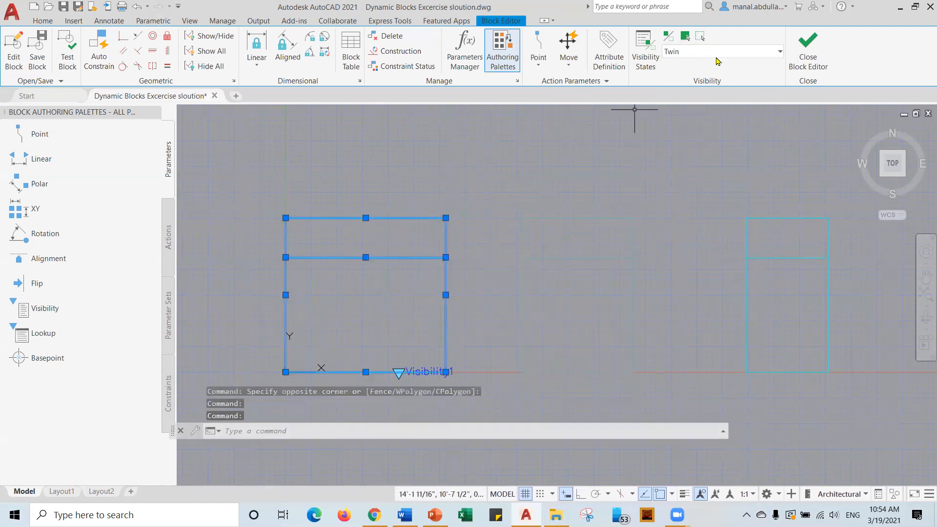
{"action": "left_click", "coordinate": [701, 37]}
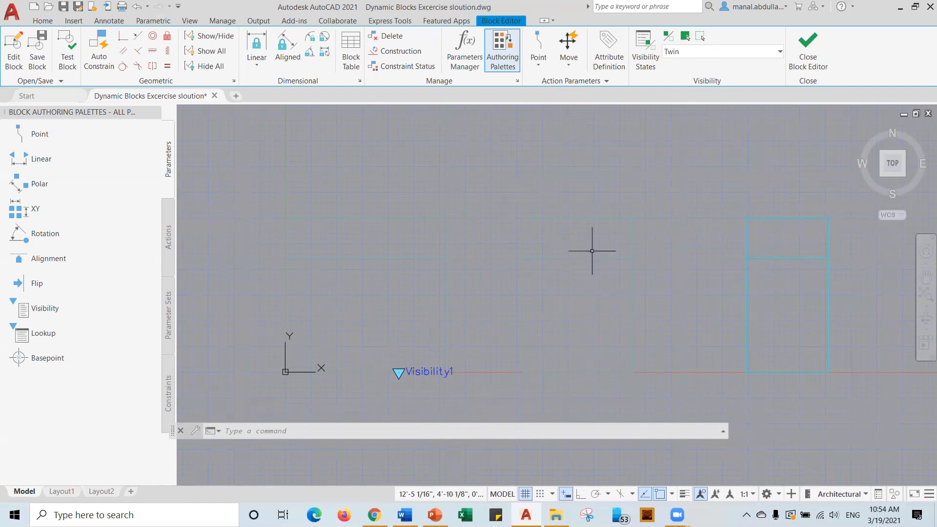
Preview the King, Queen and Twin visibility states in the Block Editor.
{"action": "left_click", "coordinate": [717, 52]}
{"action": "left_click", "coordinate": [704, 65]}
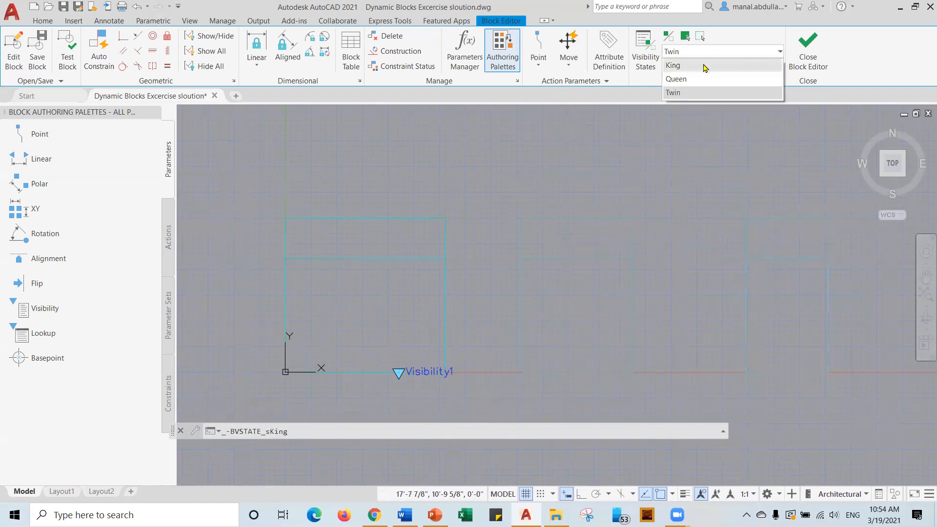
{"action": "left_click", "coordinate": [758, 51]}
{"action": "left_click", "coordinate": [713, 76]}
{"action": "left_click", "coordinate": [751, 52]}
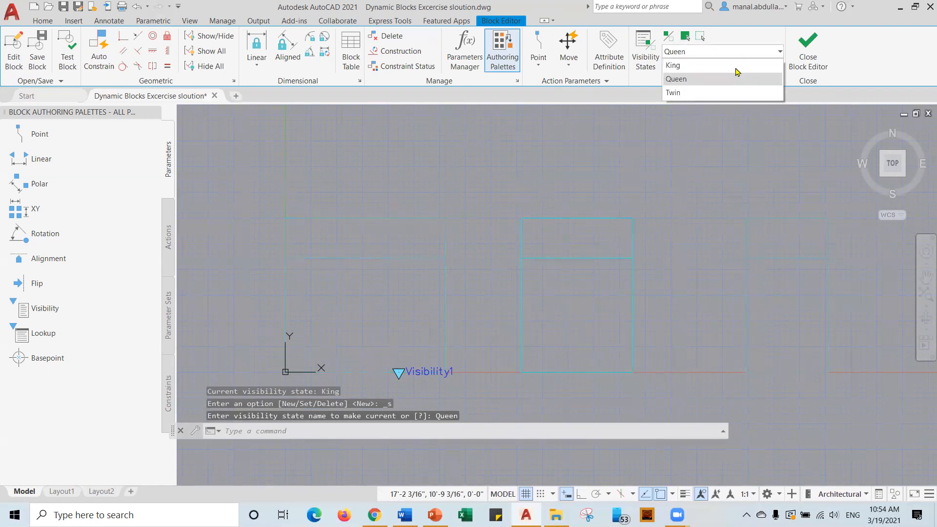
{"action": "left_click", "coordinate": [701, 88]}
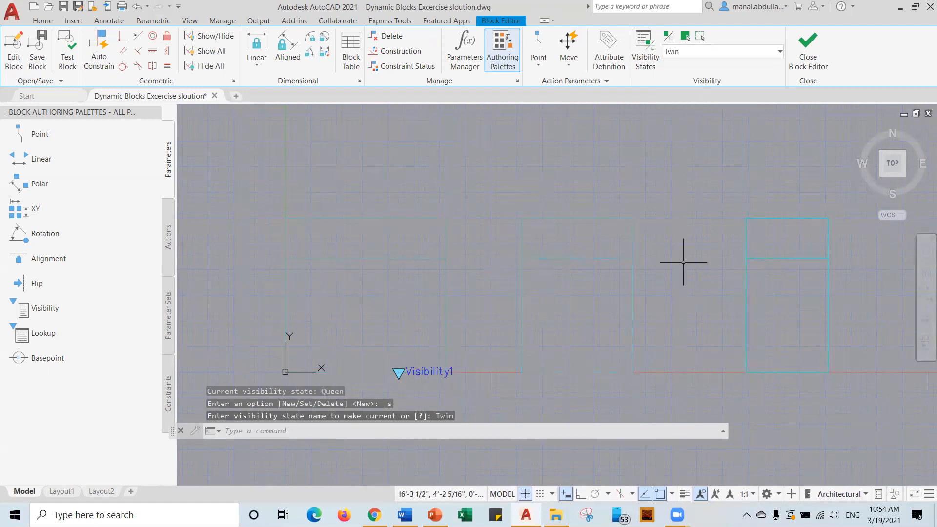
Test the bed block, switching it to Queen and then Twin, and close the test.
{"action": "left_click", "coordinate": [65, 56]}
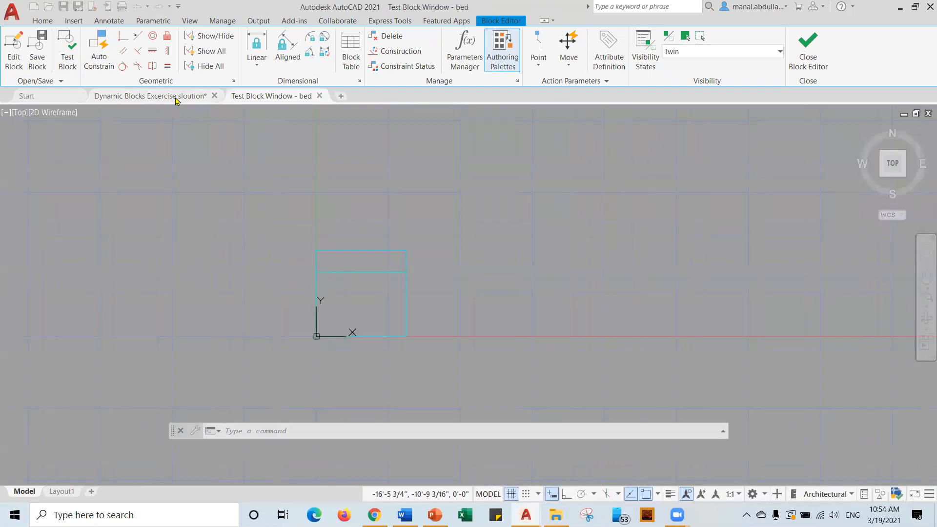
{"action": "left_click", "coordinate": [367, 251]}
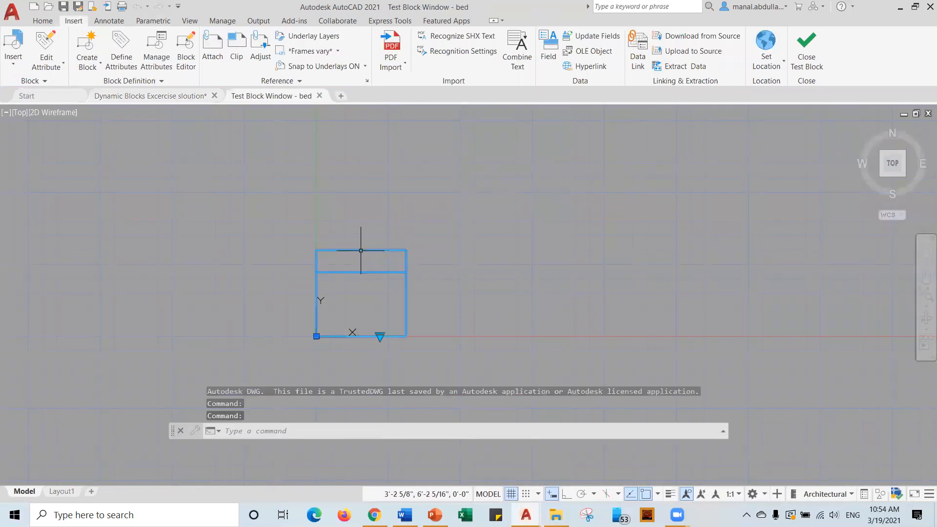
{"action": "left_click", "coordinate": [380, 337]}
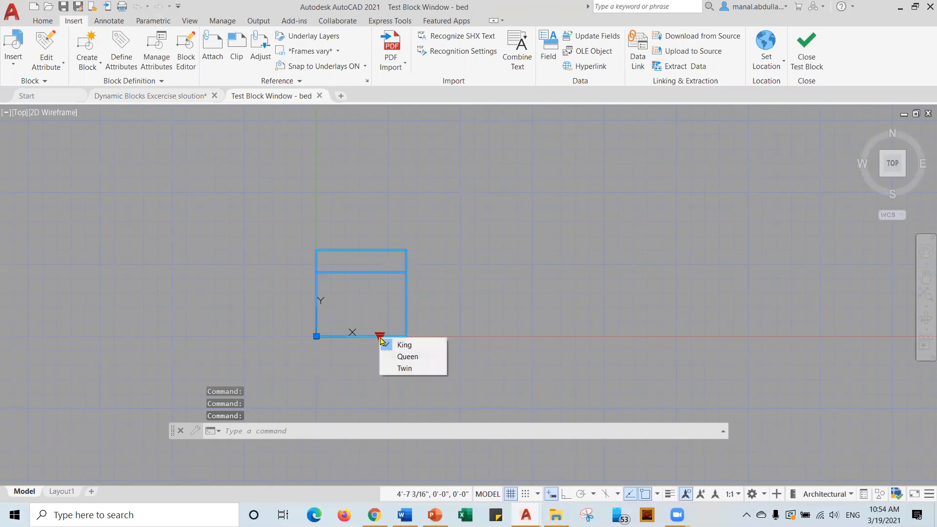
{"action": "left_click", "coordinate": [417, 356]}
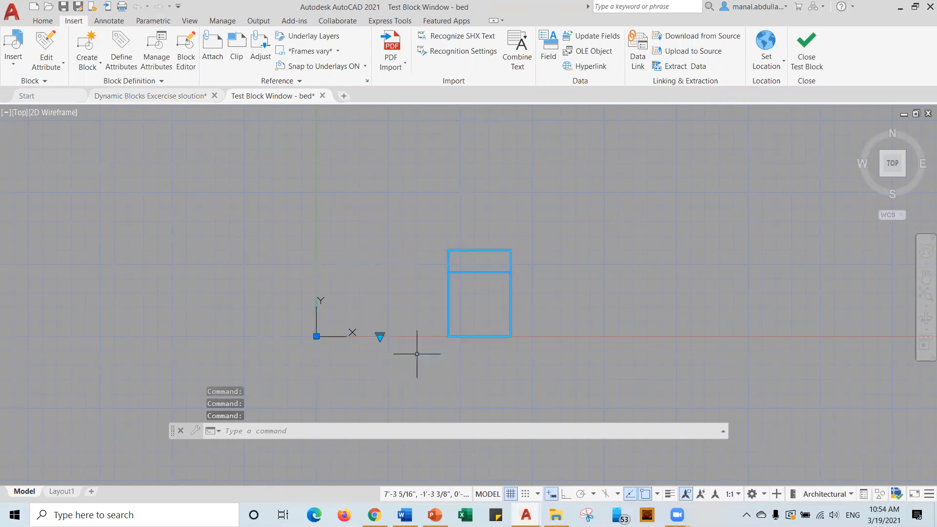
{"action": "left_click", "coordinate": [380, 335]}
{"action": "left_click", "coordinate": [401, 366]}
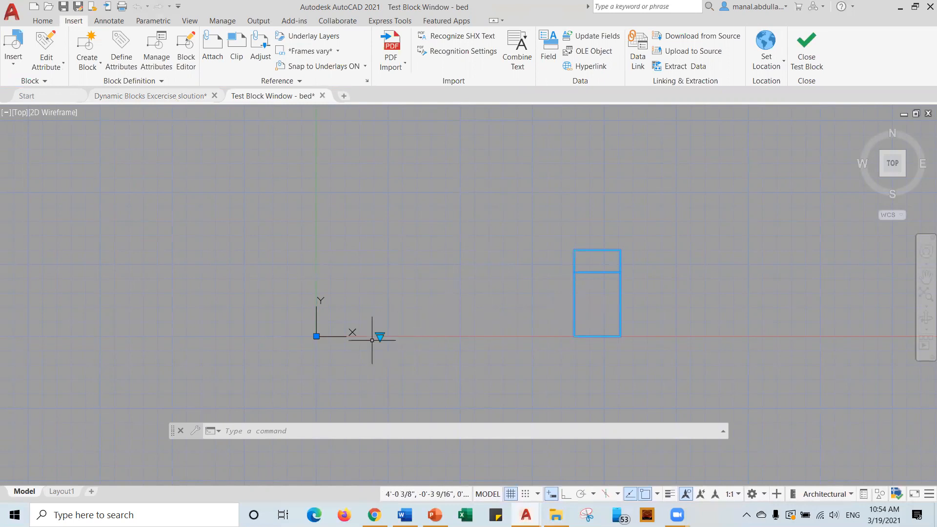
{"action": "left_click", "coordinate": [805, 66]}
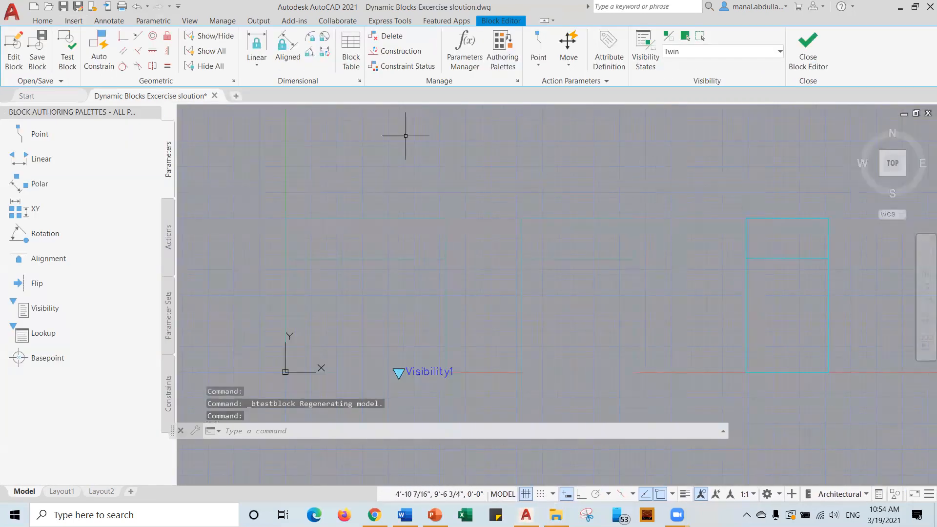
Move the first bed outline so its lower-left corner lands on the block's origin.
{"action": "left_click", "coordinate": [42, 22]}
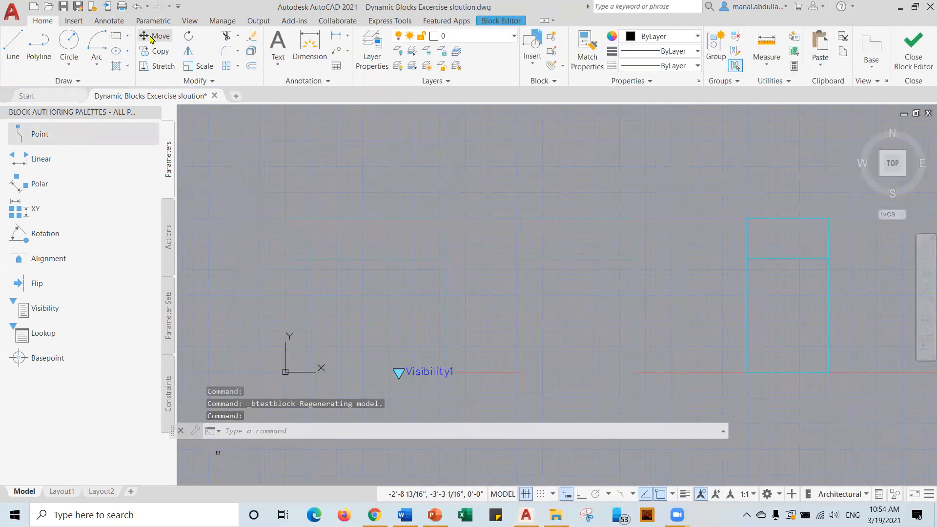
{"action": "left_click", "coordinate": [151, 37]}
{"action": "left_click", "coordinate": [725, 392]}
{"action": "left_click", "coordinate": [827, 201]}
{"action": "key", "text": "Return"}
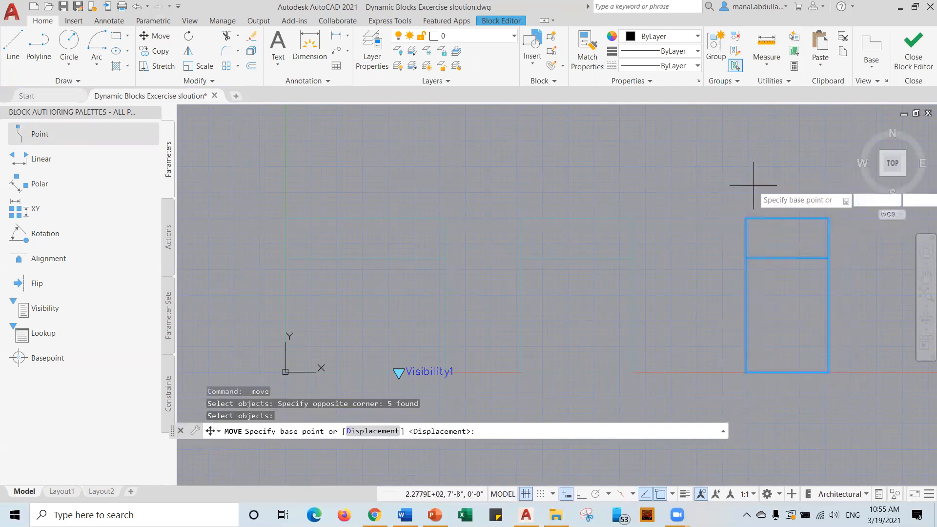
{"action": "left_click", "coordinate": [744, 372]}
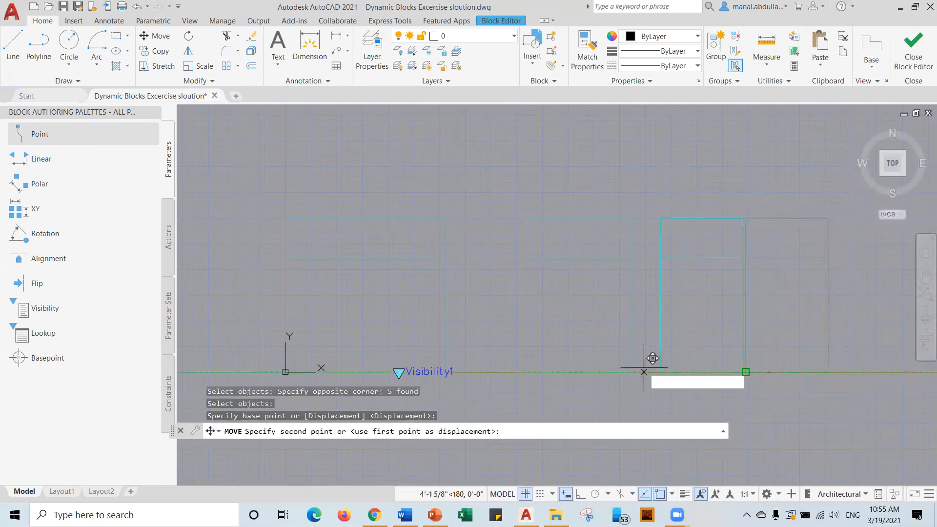
{"action": "left_click", "coordinate": [285, 372]}
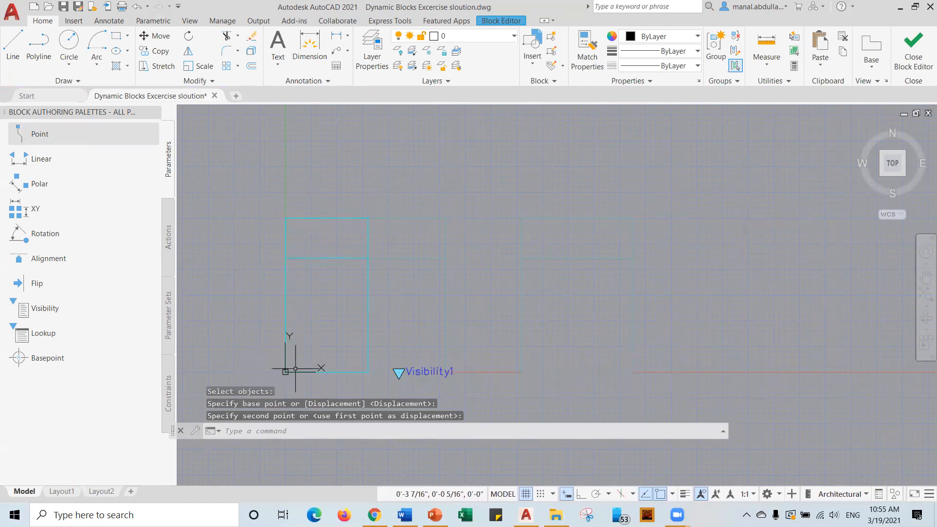
Move the right-hand bed outline onto the same origin corner.
{"action": "left_click", "coordinate": [155, 35]}
{"action": "left_click", "coordinate": [493, 390]}
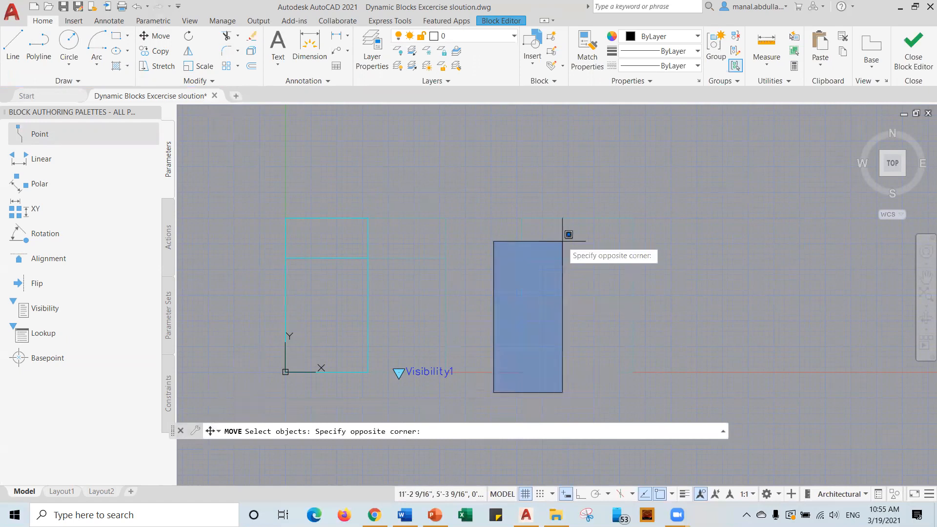
{"action": "left_click", "coordinate": [681, 189]}
{"action": "key", "text": "Return"}
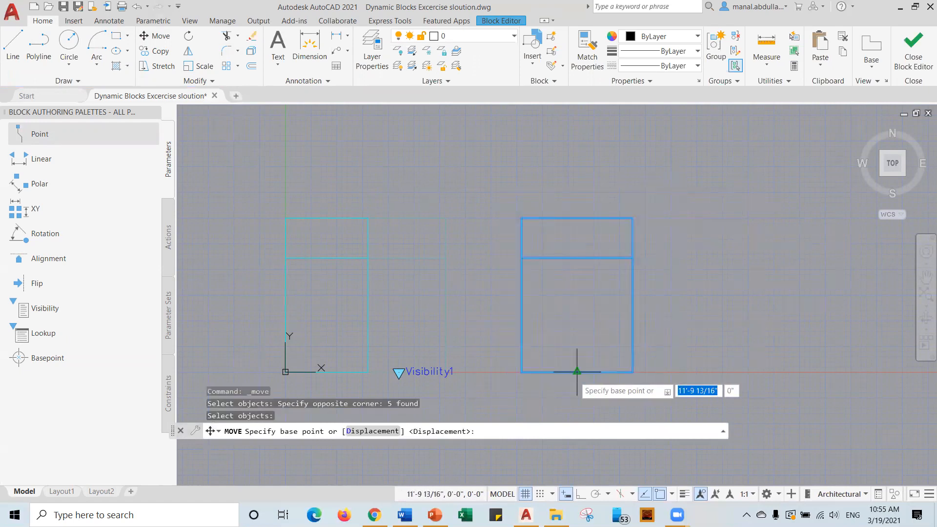
{"action": "left_click", "coordinate": [521, 371]}
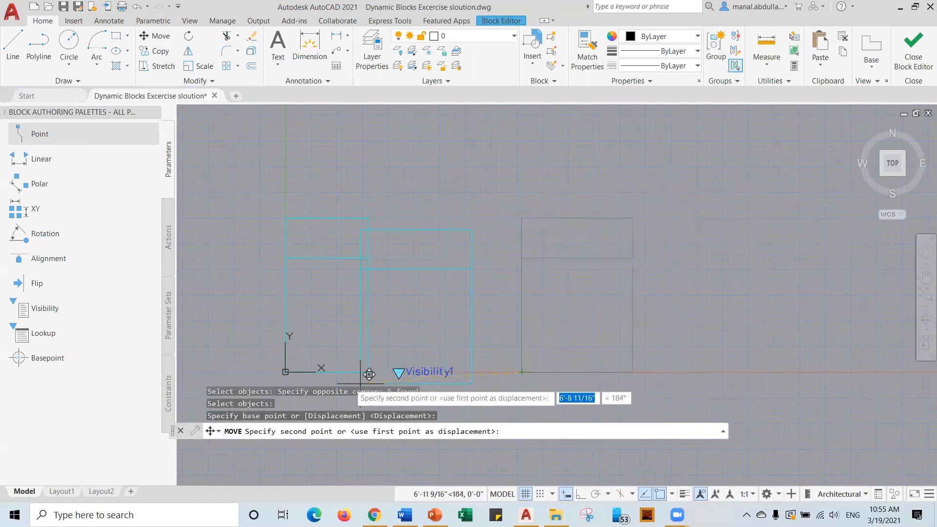
{"action": "left_click", "coordinate": [285, 372]}
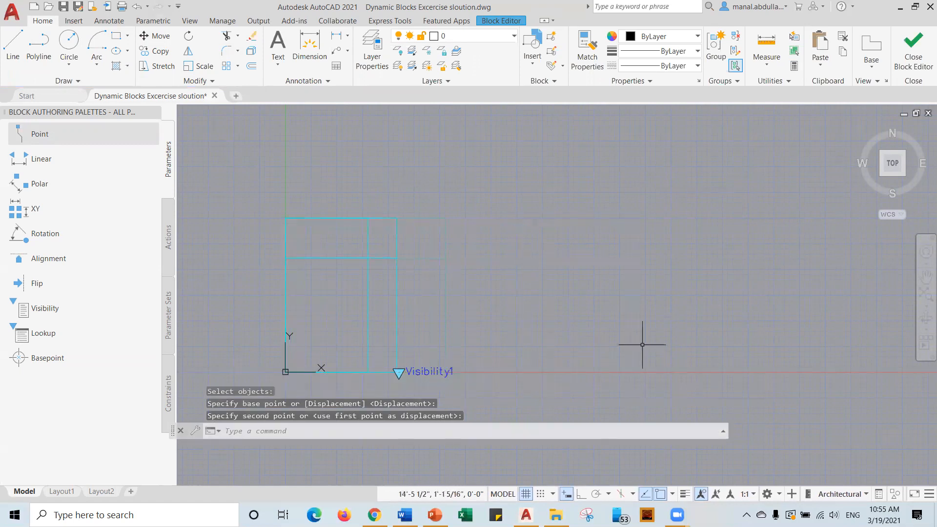
{"action": "left_click", "coordinate": [491, 21]}
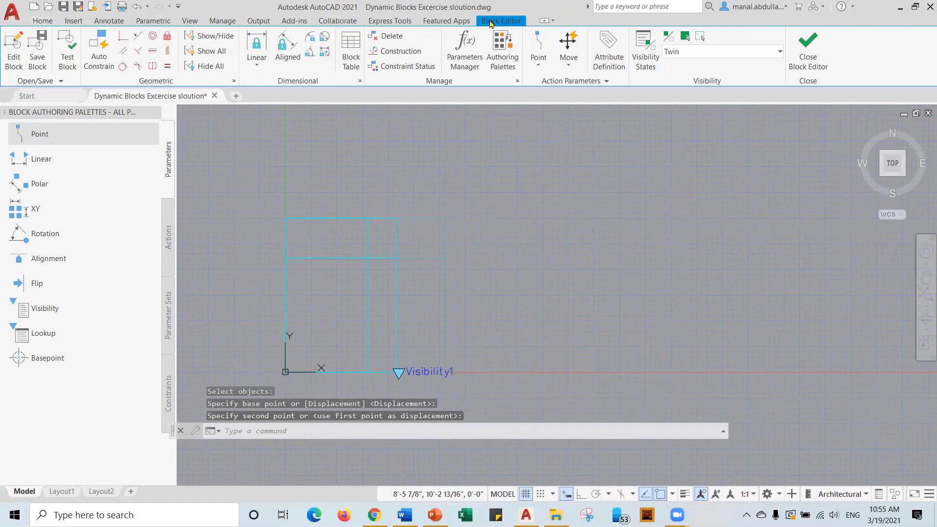
Retest the bed block at Queen and Twin sizes, confirming both start from the base corner.
{"action": "left_click", "coordinate": [68, 60]}
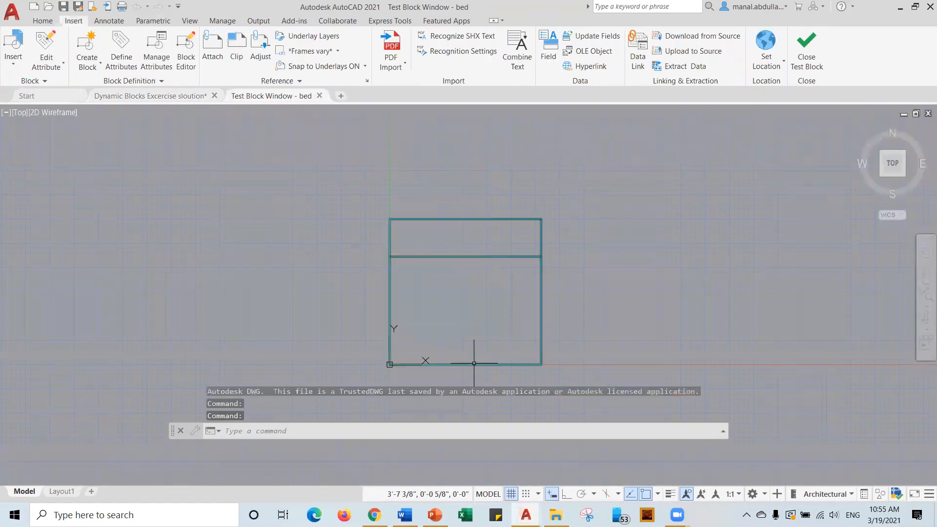
{"action": "left_click", "coordinate": [473, 363]}
{"action": "left_click", "coordinate": [495, 364]}
{"action": "left_click", "coordinate": [523, 388]}
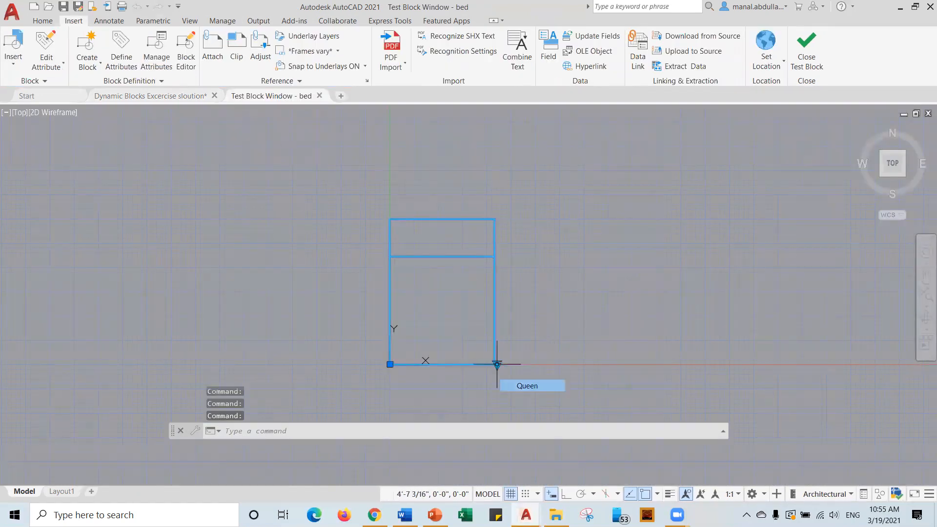
{"action": "left_click", "coordinate": [496, 365]}
{"action": "left_click", "coordinate": [505, 393]}
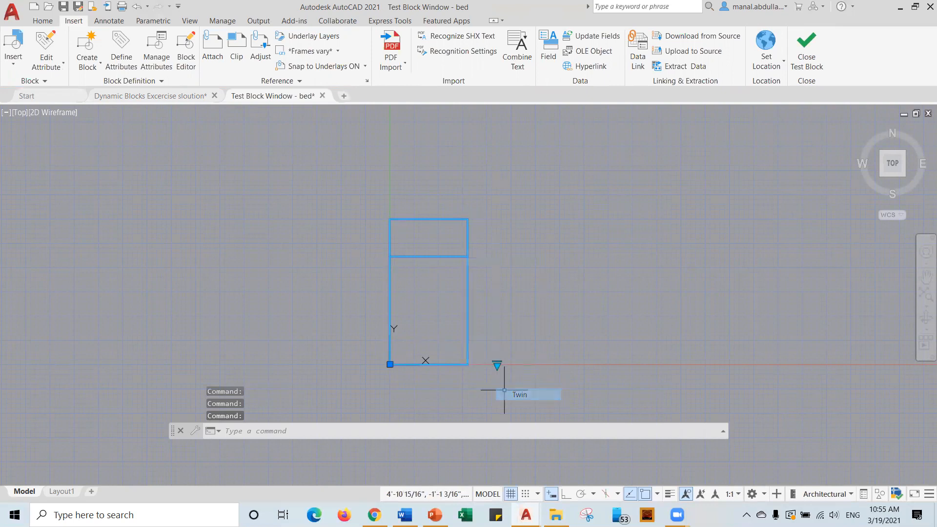
{"action": "left_click", "coordinate": [808, 58]}
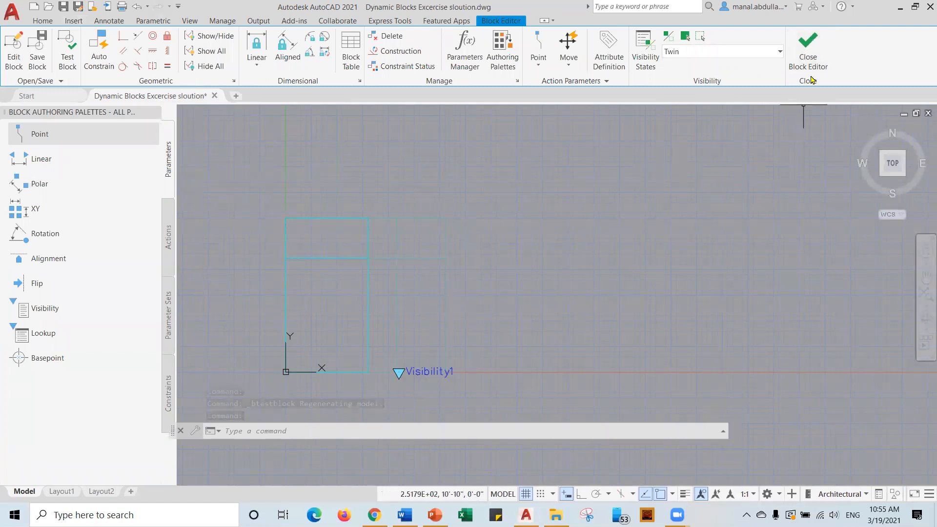
Close the Block Editor saving bed, then switch the inserted bed to Queen and Twin.
{"action": "left_click", "coordinate": [809, 57]}
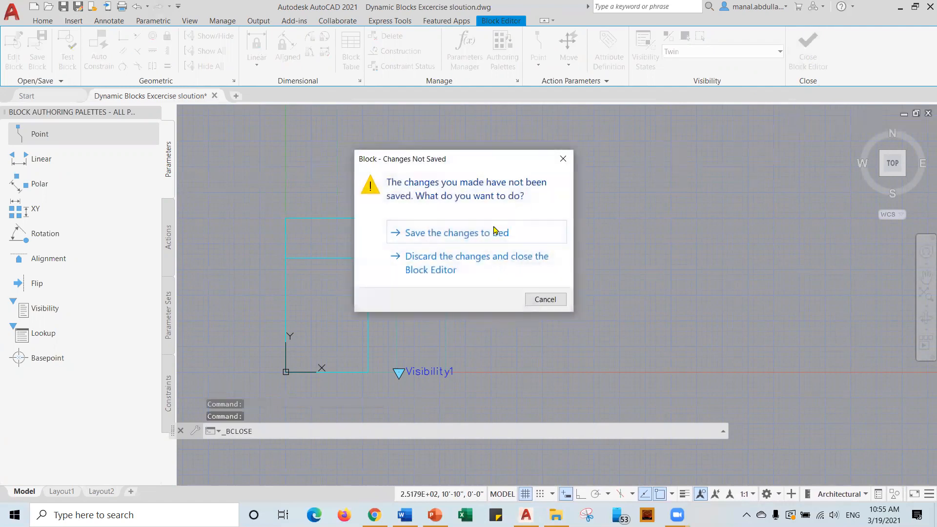
{"action": "left_click", "coordinate": [431, 236]}
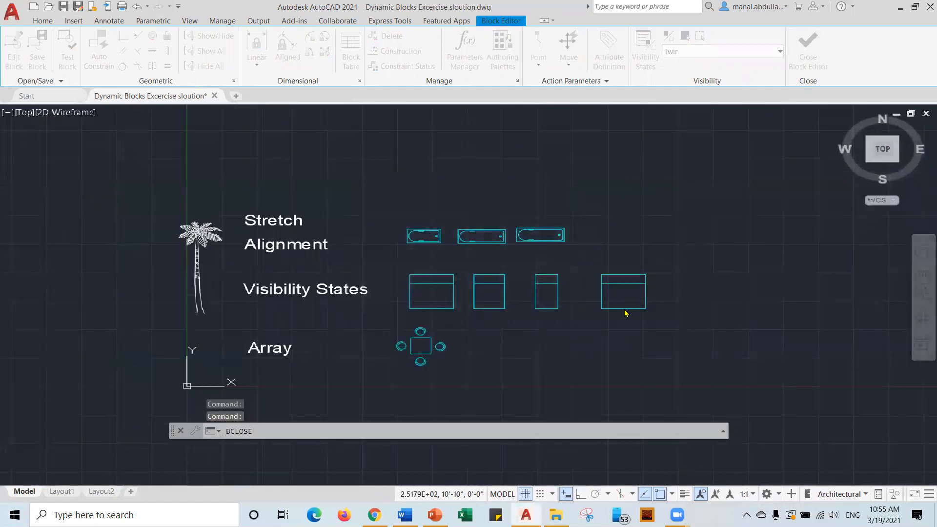
{"action": "left_click", "coordinate": [588, 309]}
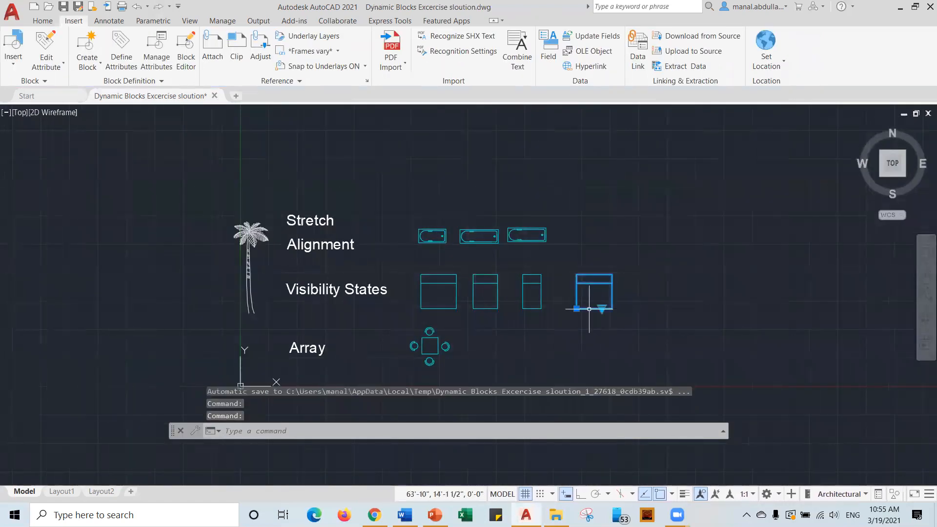
{"action": "left_click", "coordinate": [601, 309]}
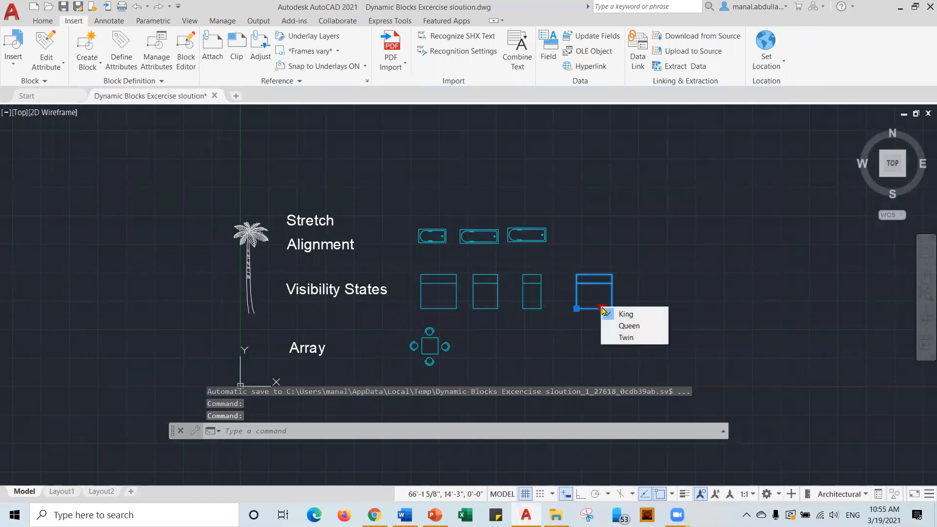
{"action": "left_click", "coordinate": [629, 326]}
{"action": "left_click", "coordinate": [601, 309]}
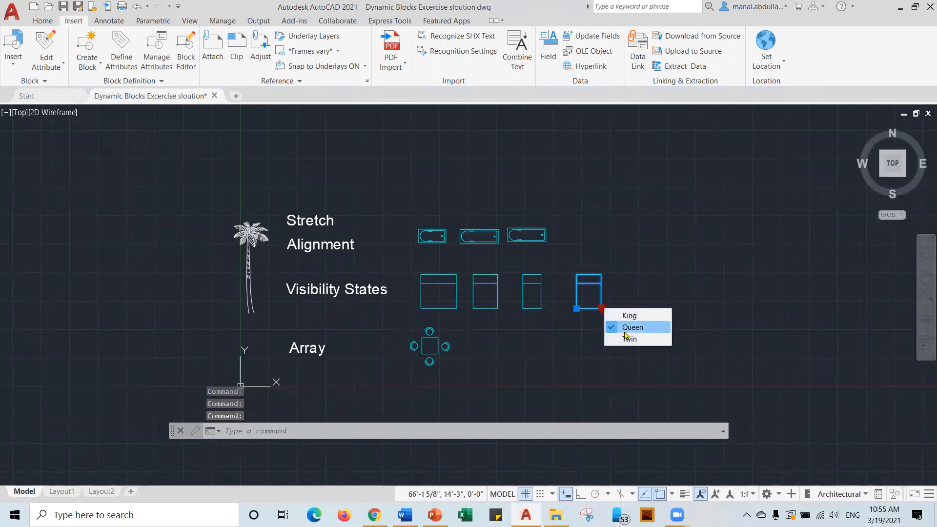
{"action": "left_click", "coordinate": [626, 337]}
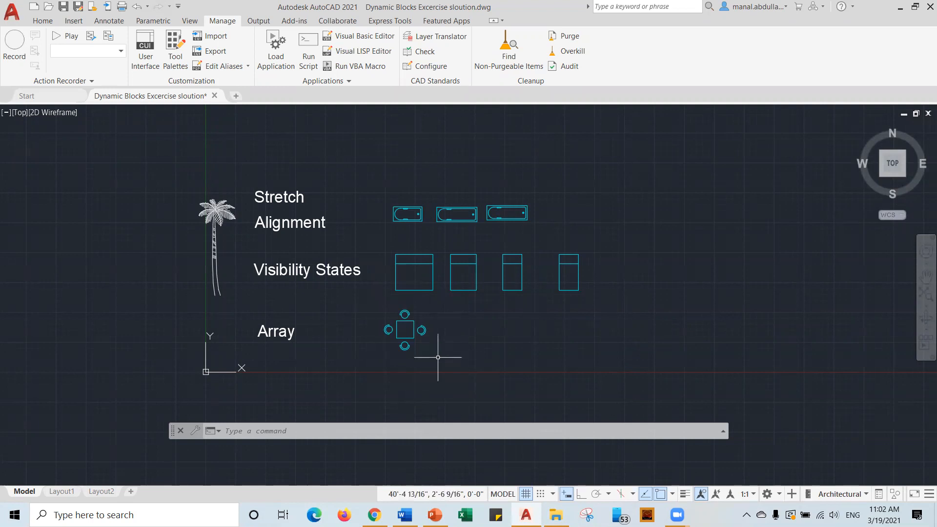
{"action": "scroll", "coordinate": [437, 357], "scroll_direction": "up", "scroll_amount": 2}
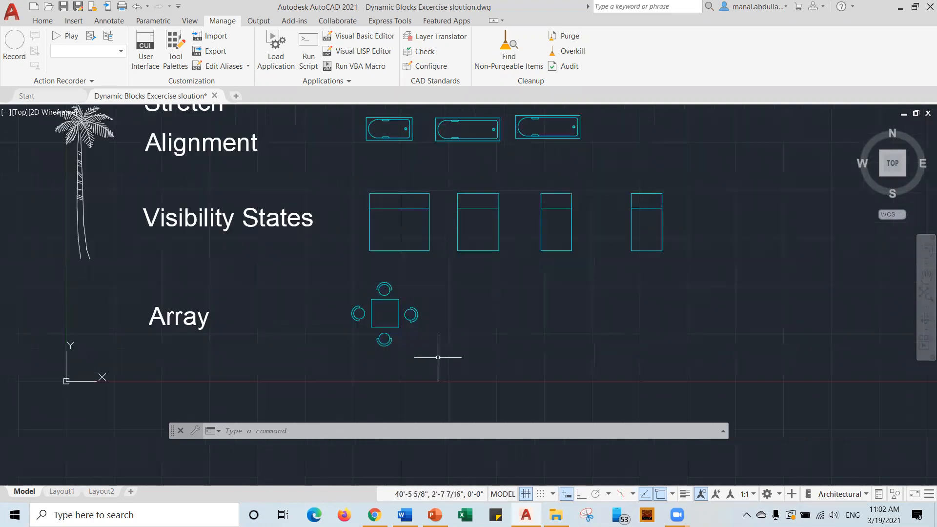
Start a new block named 'Dining table' with its base point at the table's lower-left corner.
{"action": "left_click", "coordinate": [384, 325]}
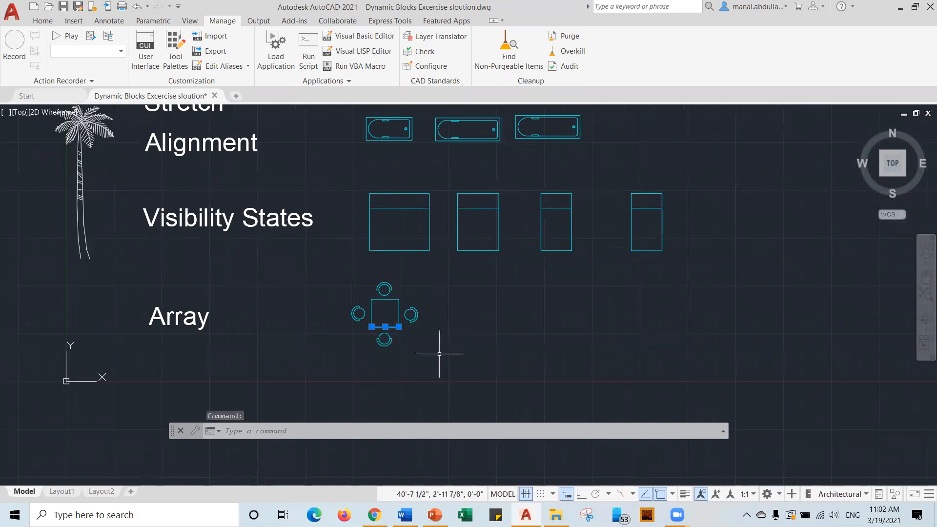
{"action": "key", "text": "Escape"}
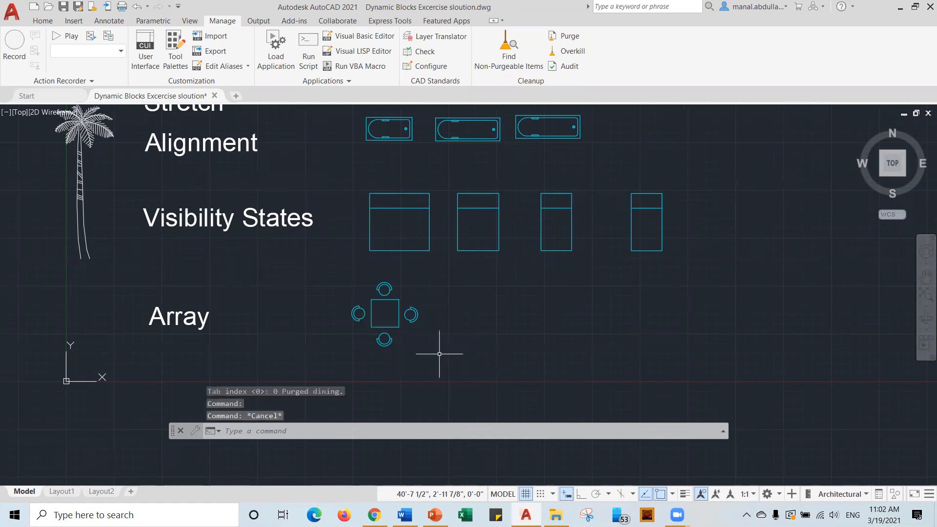
{"action": "type", "text": "b"}
{"action": "key", "text": "Return"}
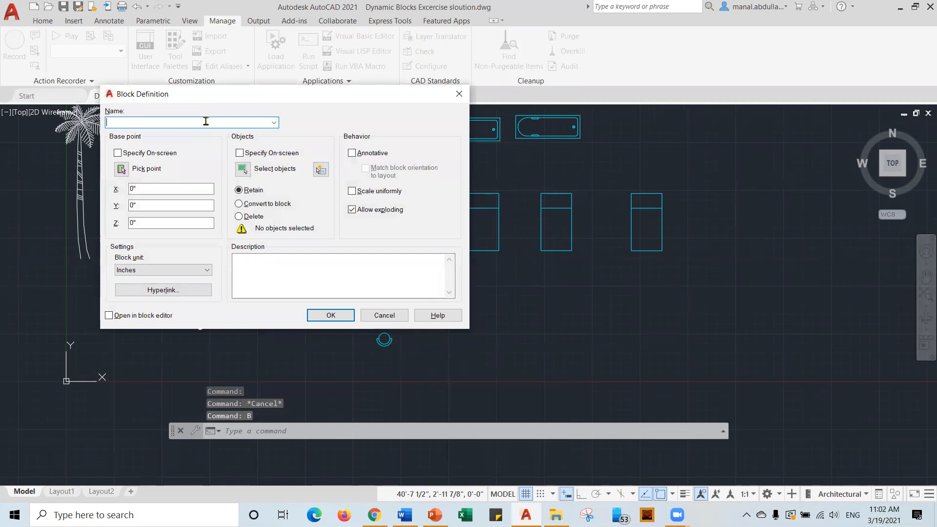
{"action": "type", "text": "Dining table"}
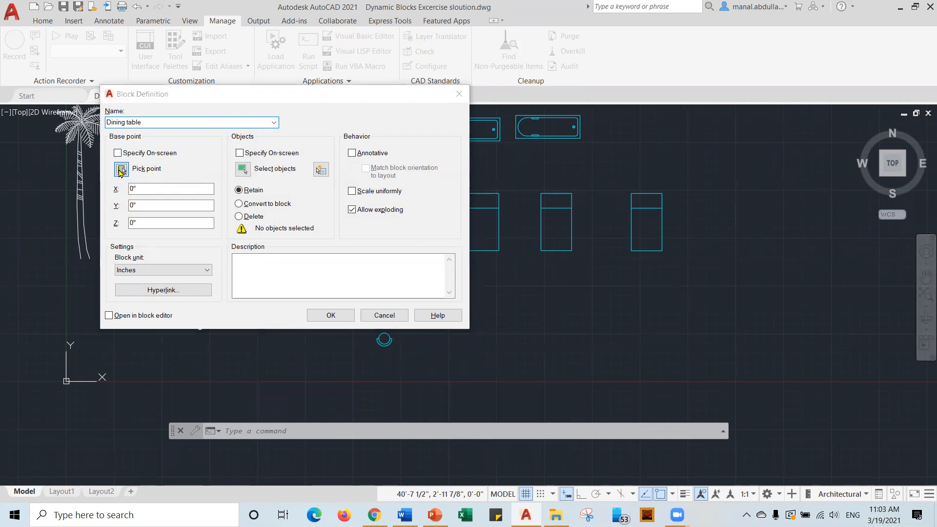
{"action": "left_click", "coordinate": [121, 170]}
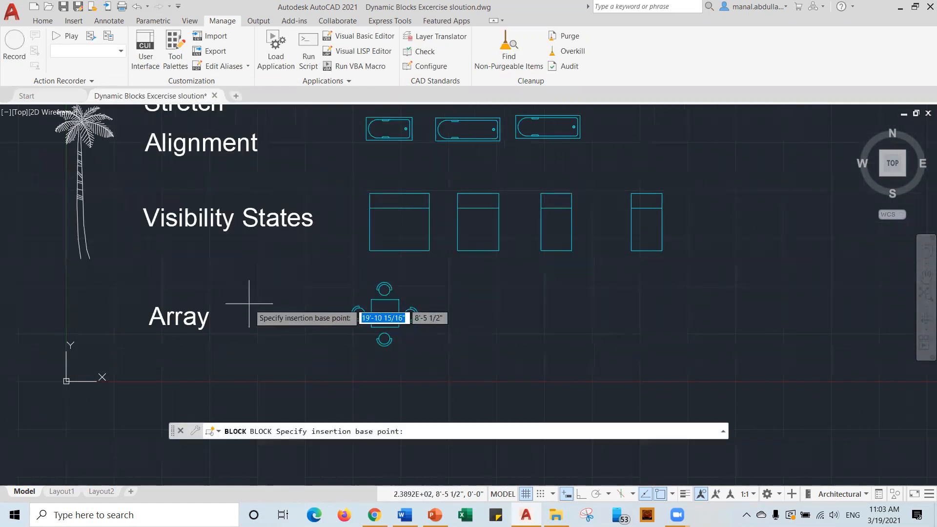
{"action": "left_click", "coordinate": [372, 327]}
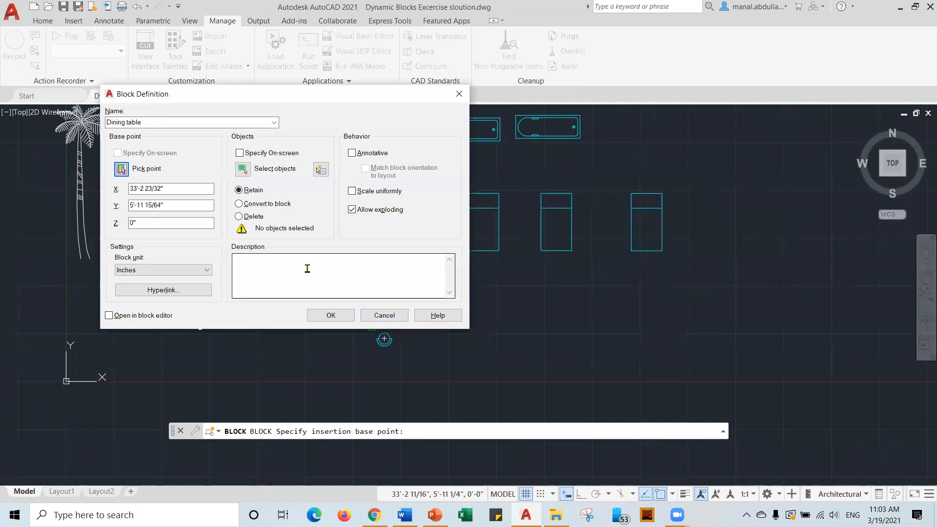
Window-select the table and four chairs (20 objects), describe it 'Dining Table streach', and confirm.
{"action": "left_click", "coordinate": [242, 169]}
{"action": "left_click", "coordinate": [312, 358]}
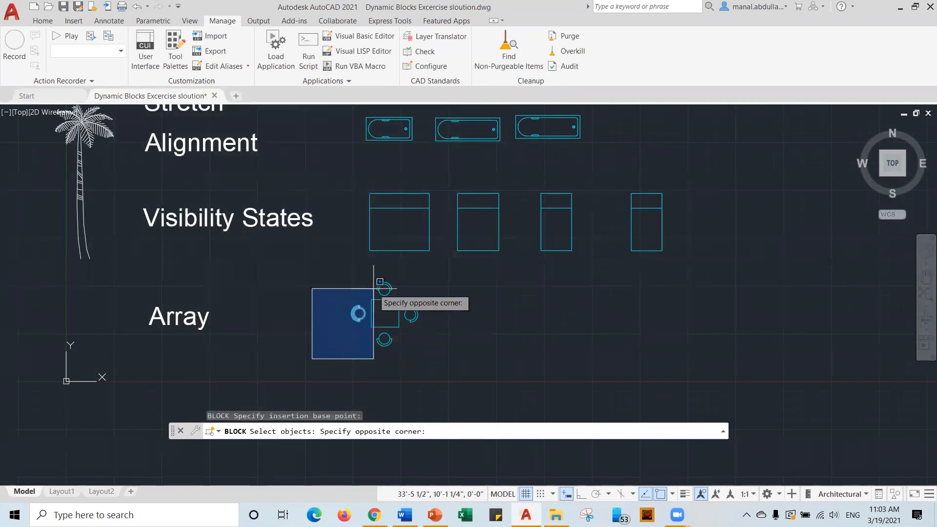
{"action": "left_click", "coordinate": [445, 274]}
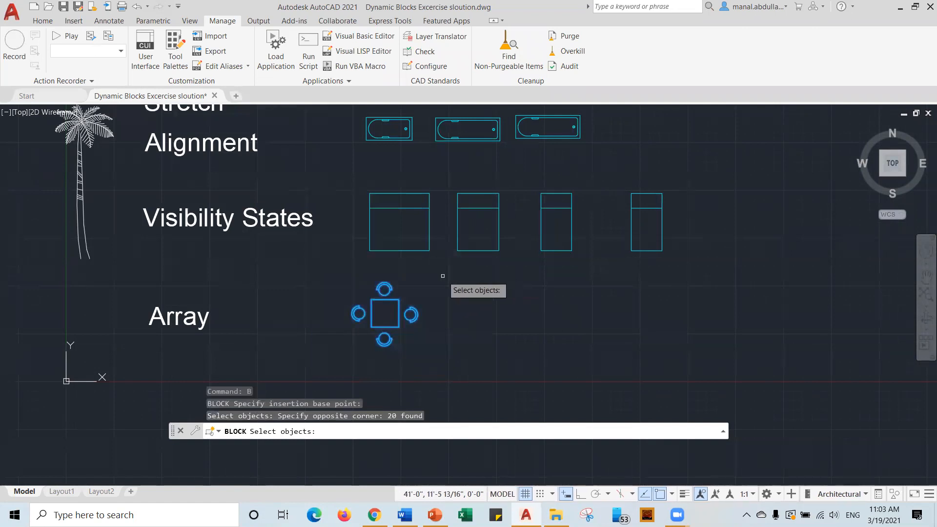
{"action": "key", "text": "Return"}
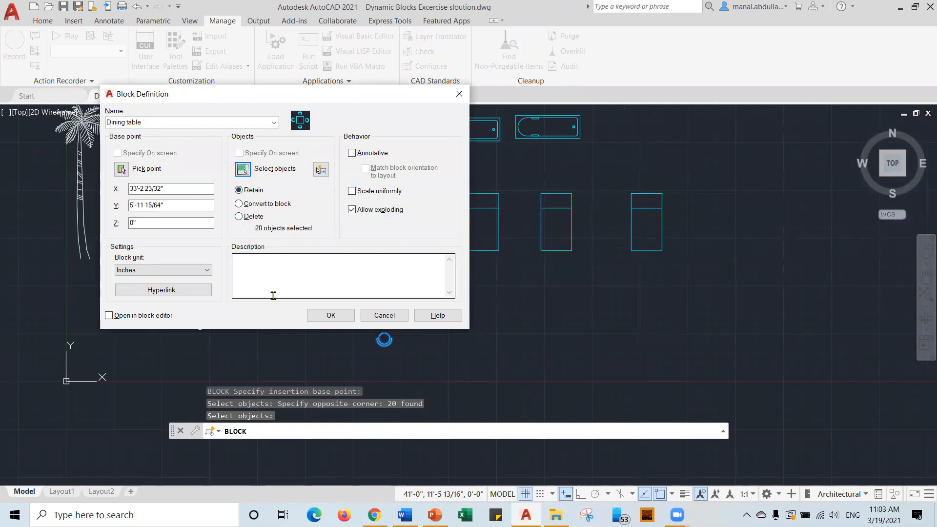
{"action": "left_click", "coordinate": [283, 272]}
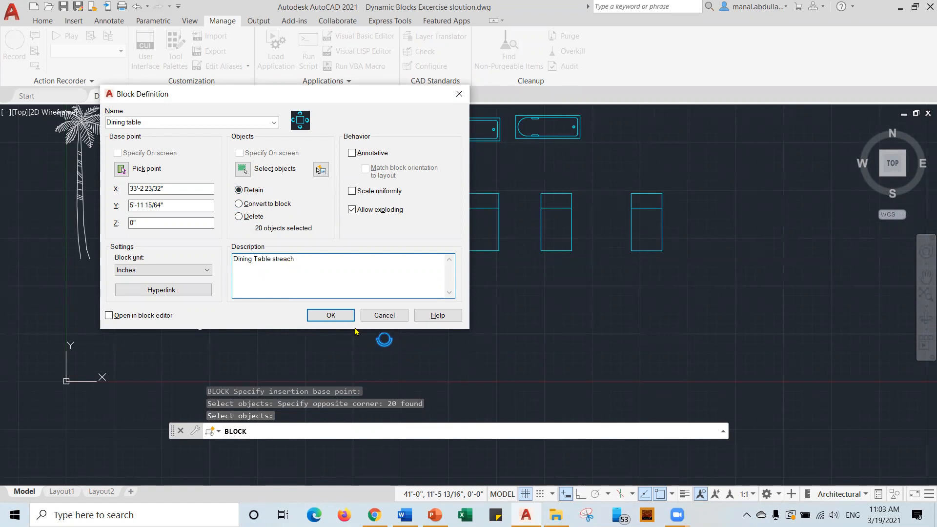
{"action": "left_click", "coordinate": [331, 316]}
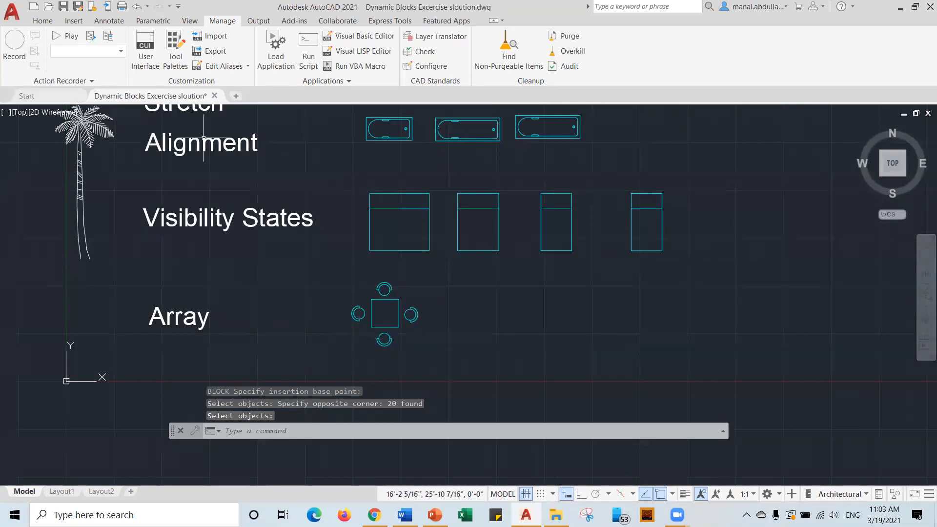
Insert another Dining table block to the right of the original.
{"action": "left_click", "coordinate": [78, 22]}
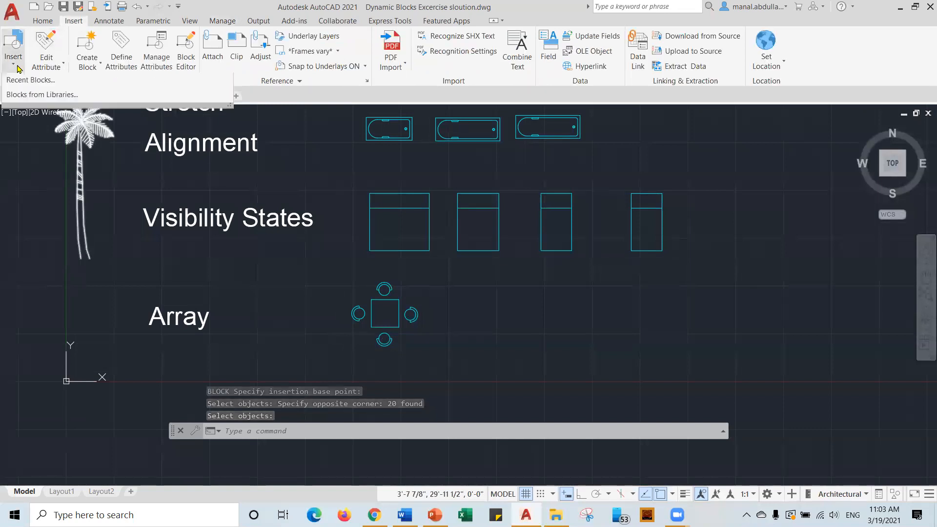
{"action": "left_click", "coordinate": [13, 49]}
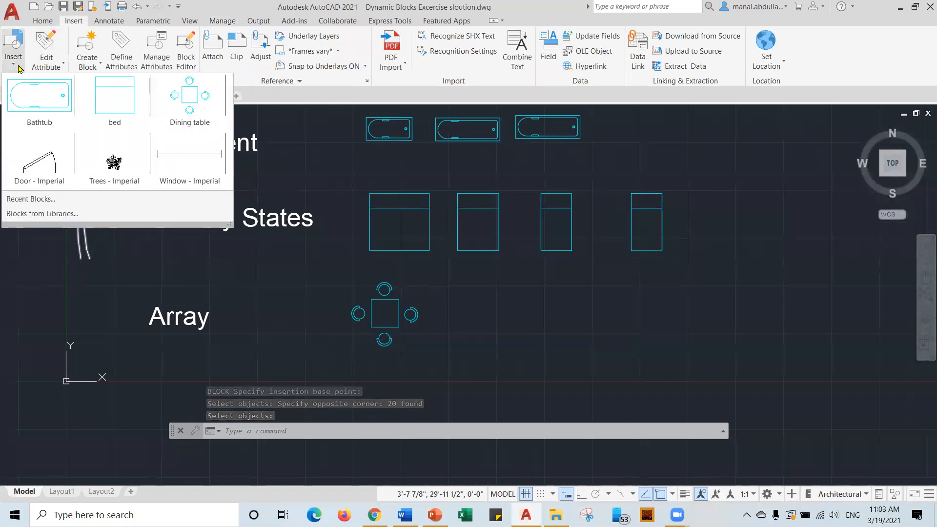
{"action": "left_click", "coordinate": [192, 106]}
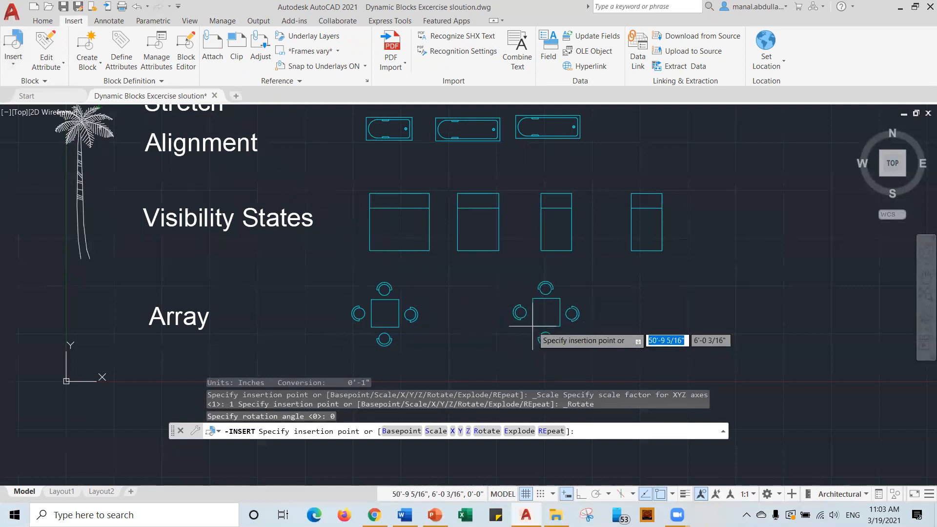
{"action": "left_click", "coordinate": [544, 349]}
Open the inserted Dining table's definition in the Block Editor and recentre the view.
{"action": "double_click", "coordinate": [546, 333]}
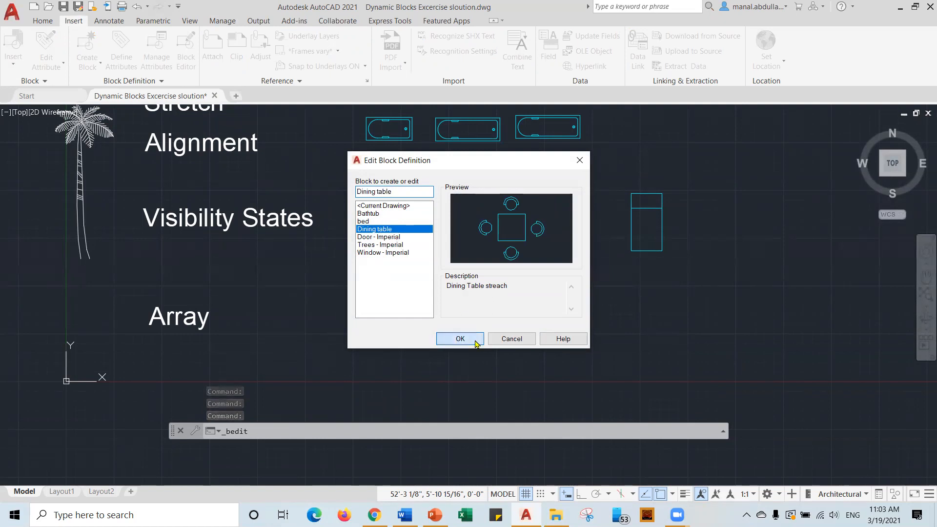
{"action": "left_click", "coordinate": [460, 339]}
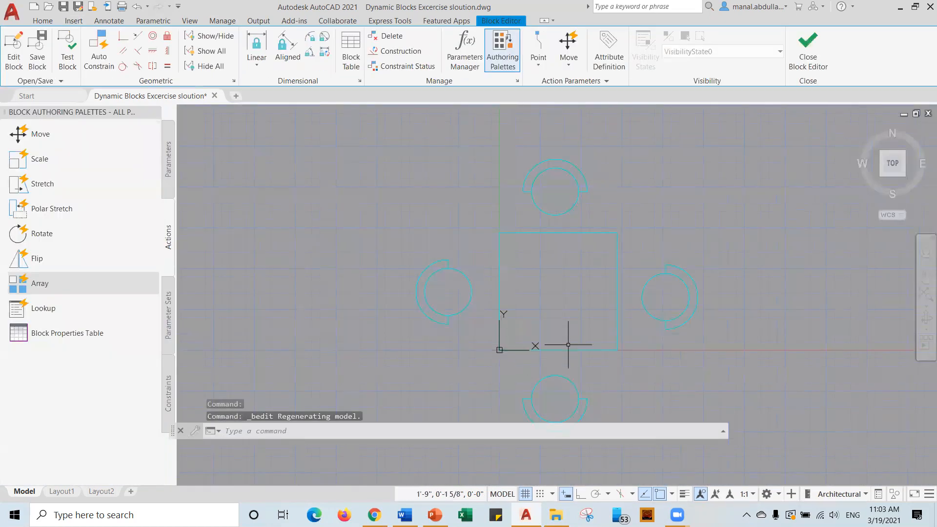
{"action": "scroll", "coordinate": [579, 260], "scroll_direction": "down", "scroll_amount": 3}
{"action": "middle_click_drag", "start_coordinate": [579, 258], "coordinate": [549, 264]}
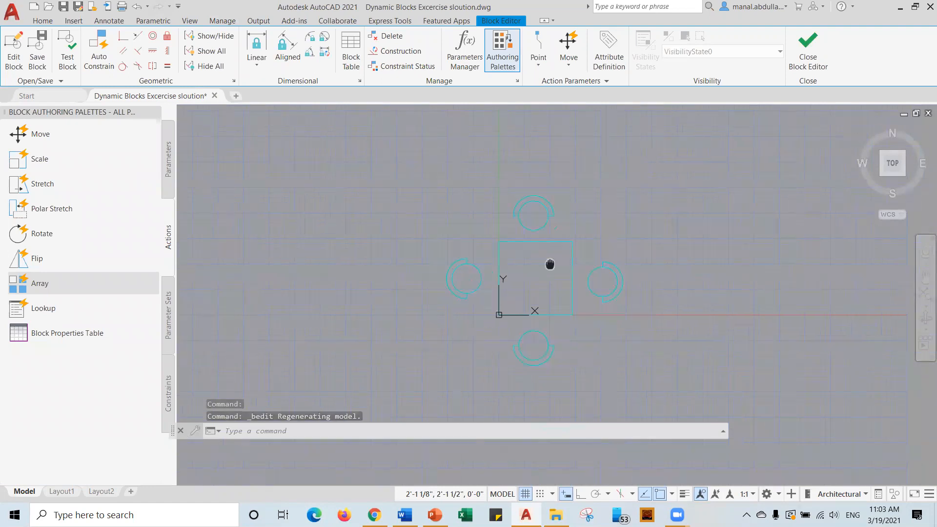
{"action": "scroll", "coordinate": [502, 258], "scroll_direction": "up", "scroll_amount": 2}
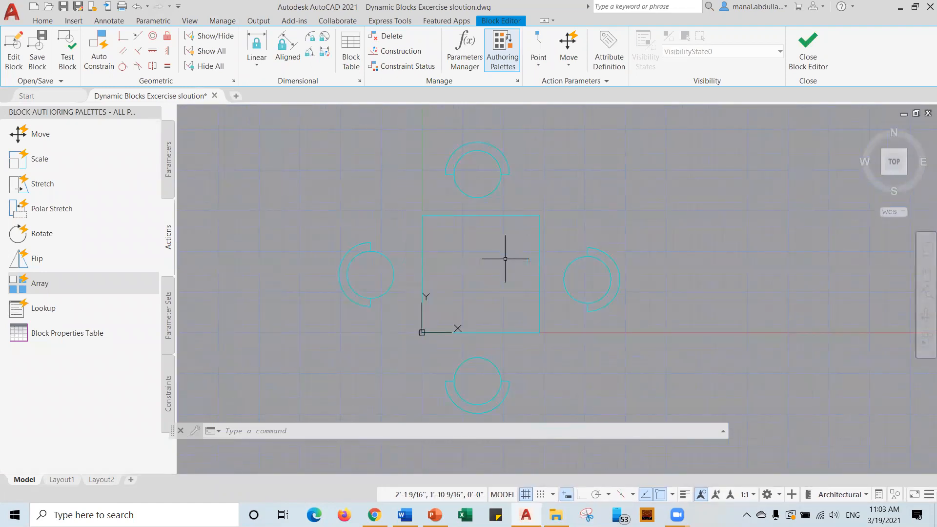
Add a linear Distance1 parameter from the table's lower-left to lower-right corner, with 1 grip.
{"action": "left_click", "coordinate": [168, 157]}
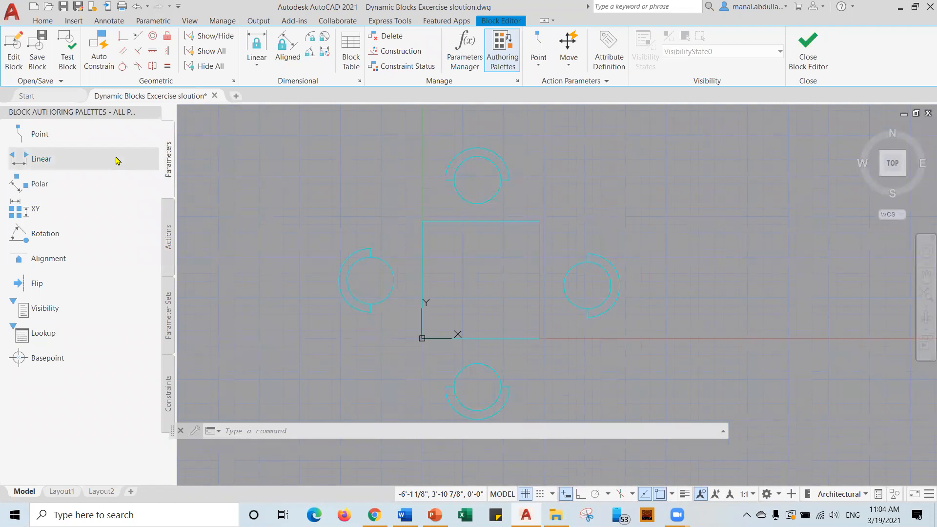
{"action": "left_click", "coordinate": [41, 159]}
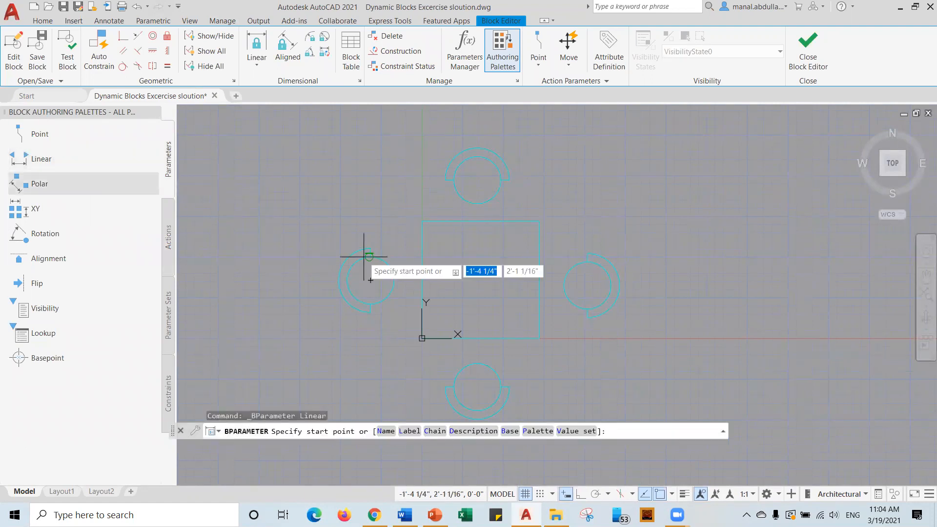
{"action": "left_click", "coordinate": [422, 338]}
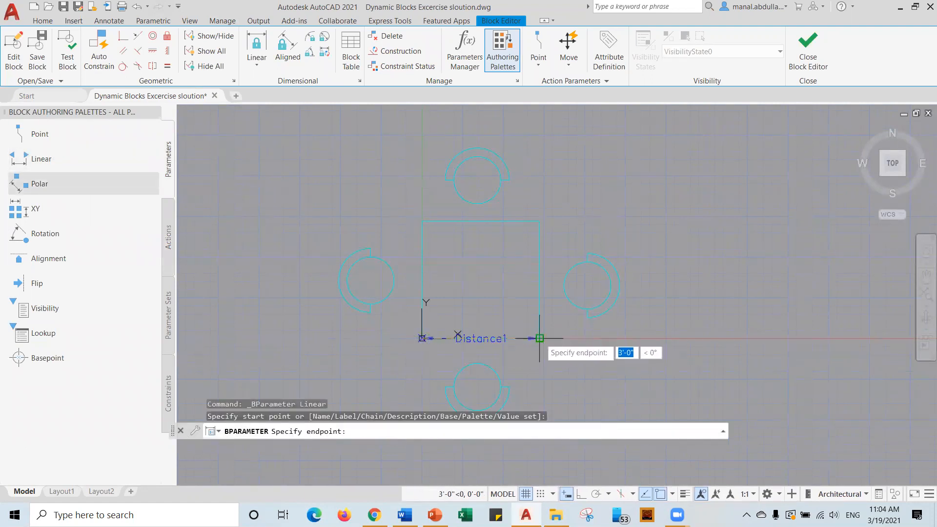
{"action": "left_click", "coordinate": [539, 337]}
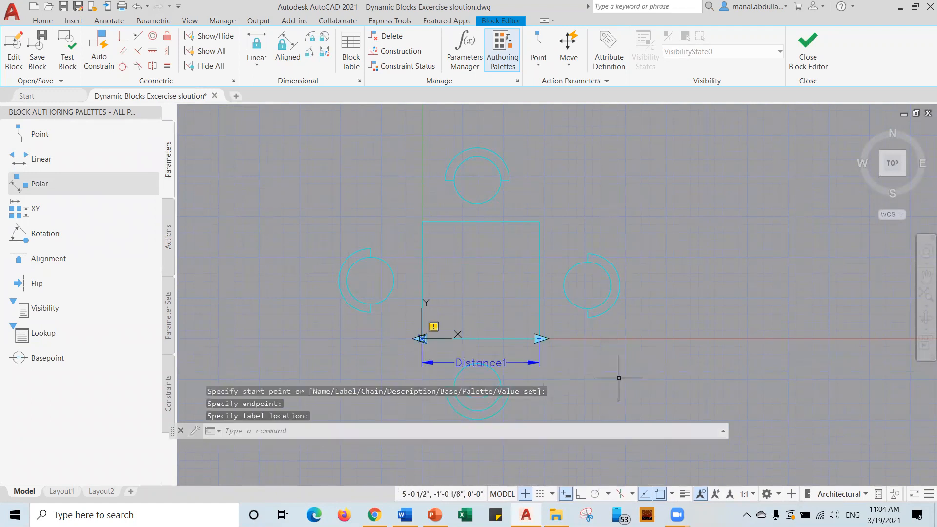
{"action": "left_click", "coordinate": [497, 362]}
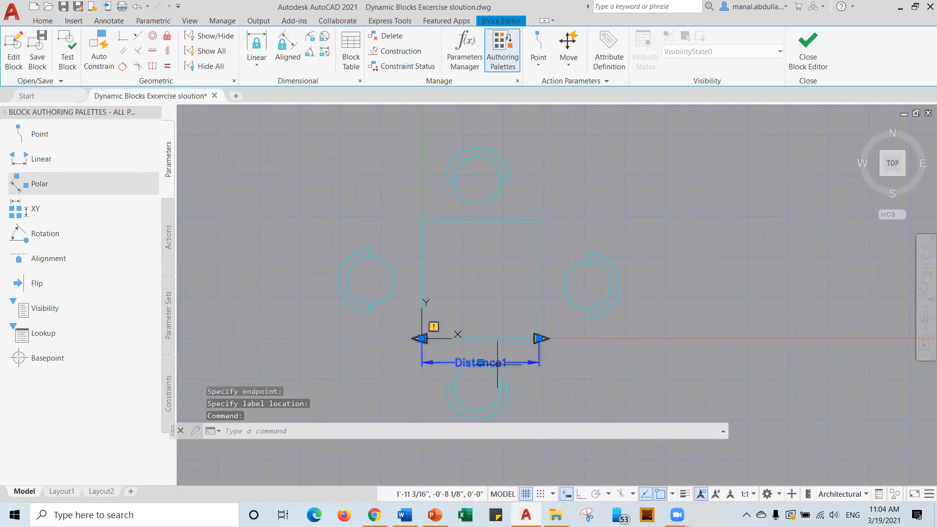
{"action": "right_click", "coordinate": [498, 363]}
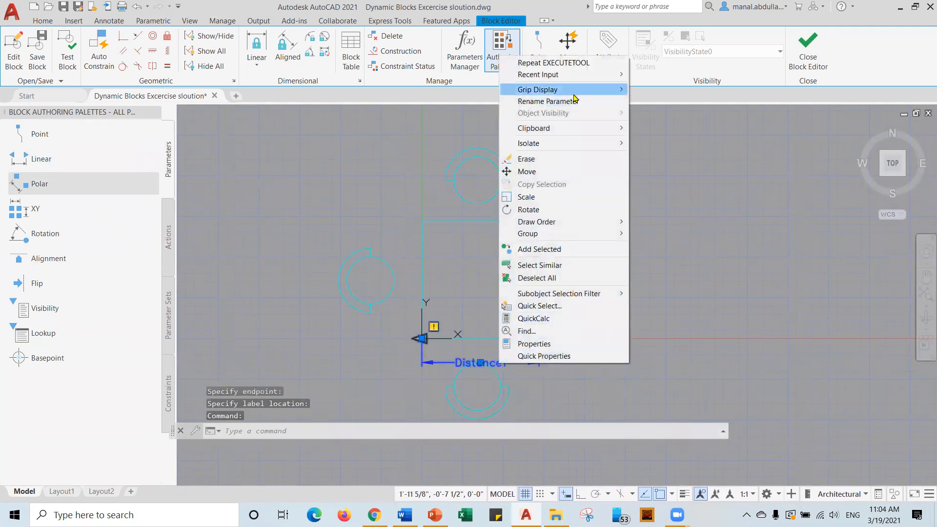
{"action": "mouse_move", "coordinate": [601, 91]}
{"action": "left_click", "coordinate": [647, 102]}
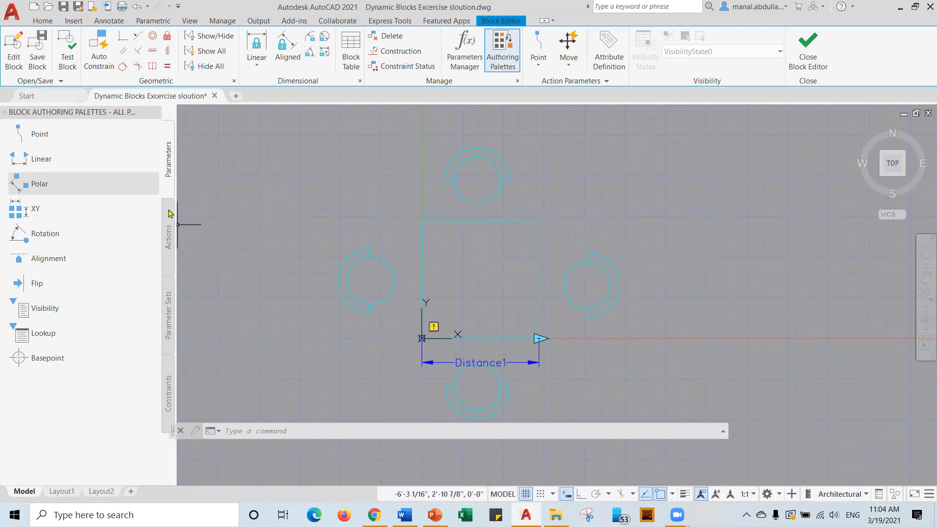
Create a Stretch action on Distance1's right endpoint, framing the table's right edge.
{"action": "left_click", "coordinate": [168, 238]}
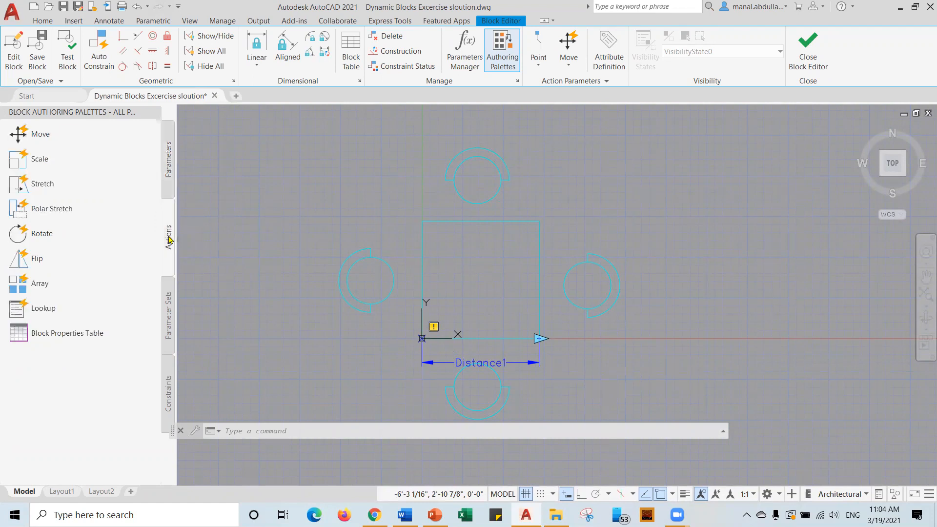
{"action": "left_click", "coordinate": [43, 184]}
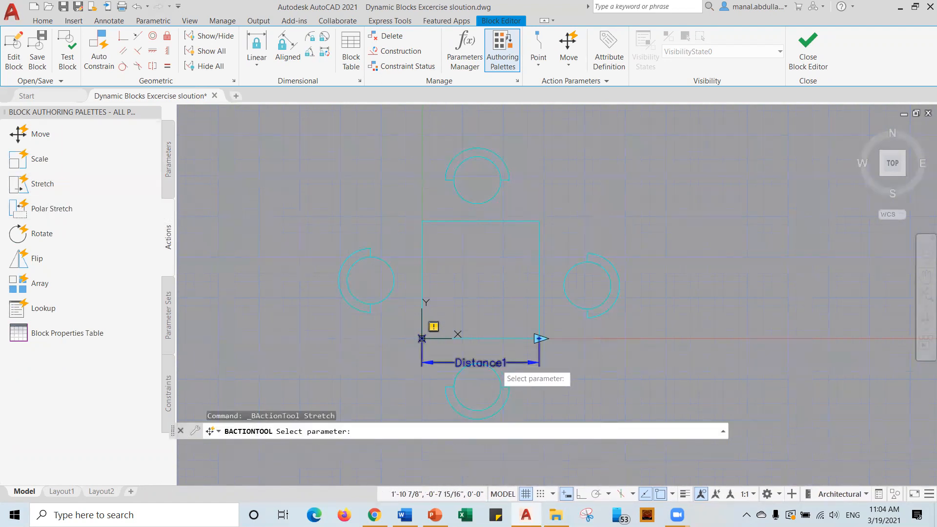
{"action": "left_click", "coordinate": [496, 364]}
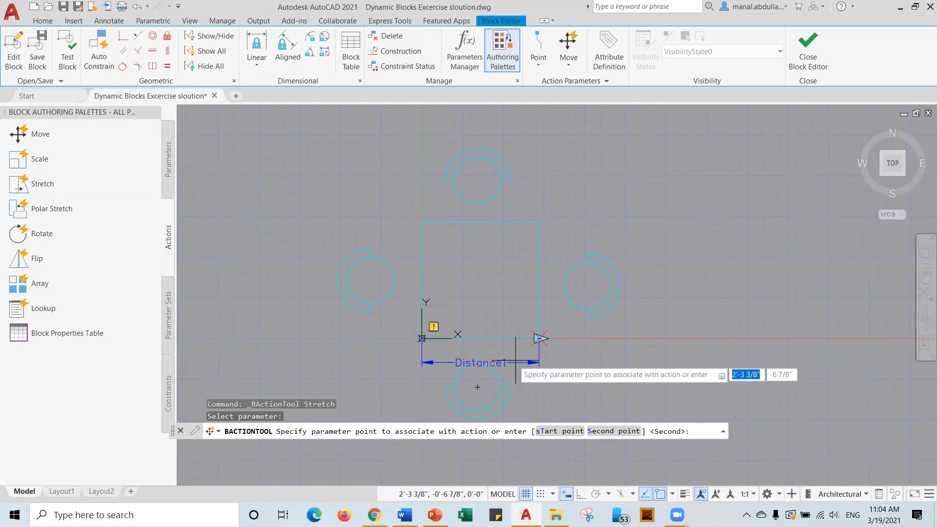
{"action": "left_click", "coordinate": [540, 338]}
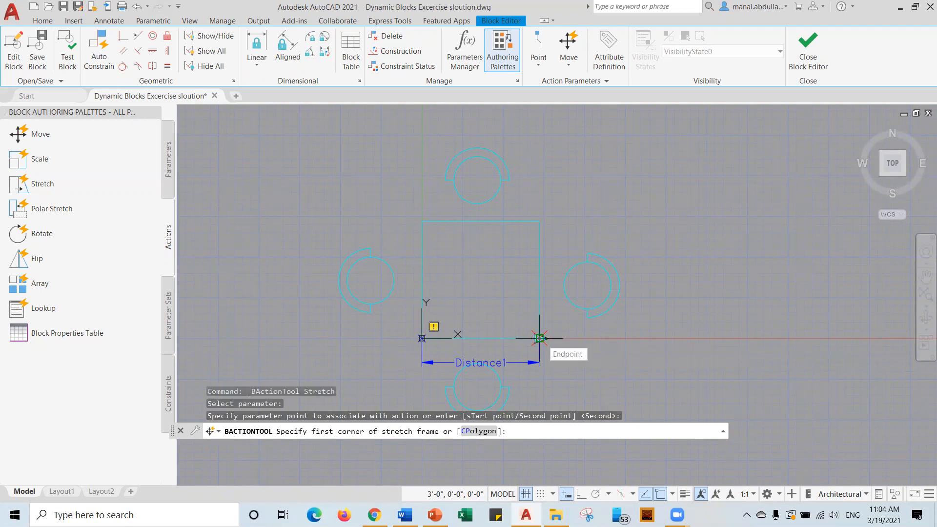
{"action": "left_click", "coordinate": [560, 203]}
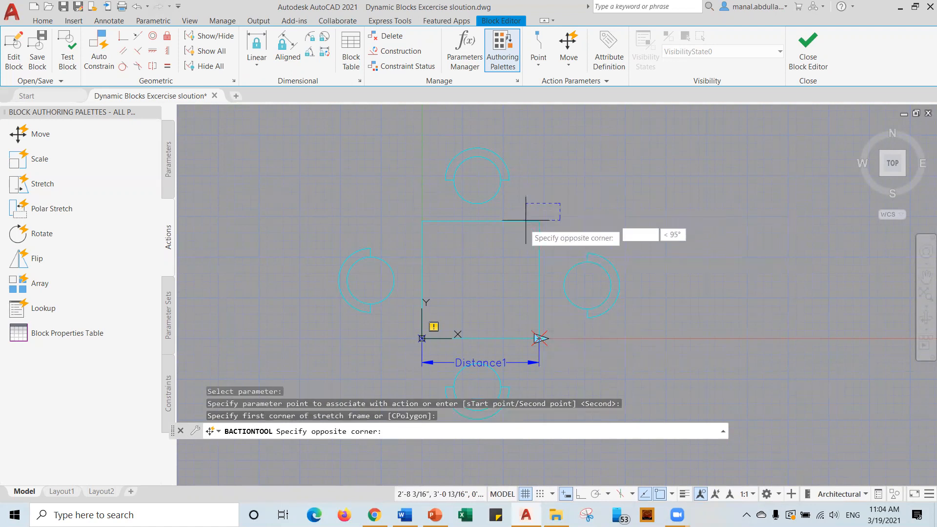
{"action": "left_click", "coordinate": [514, 351]}
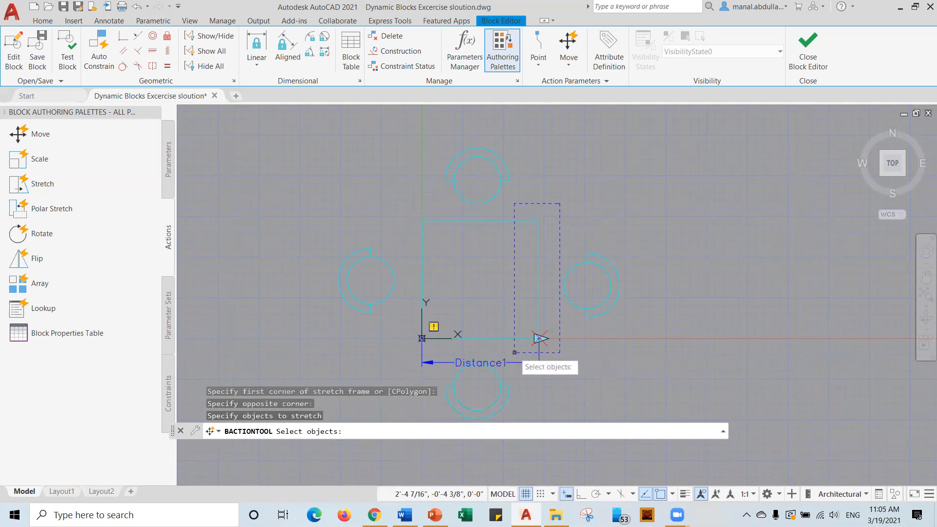
Select the table's right-side lines and the right chair as the 10 objects to stretch.
{"action": "left_click", "coordinate": [563, 199]}
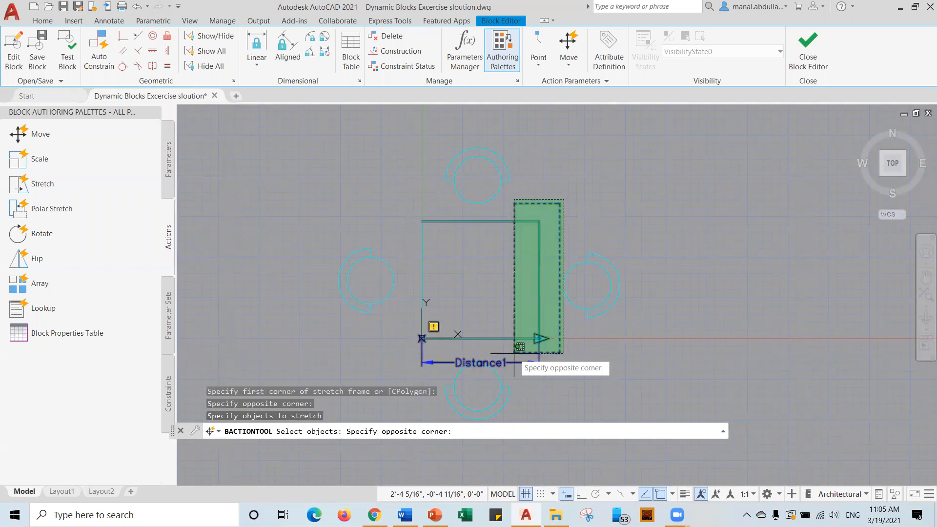
{"action": "left_click", "coordinate": [514, 353]}
{"action": "left_click", "coordinate": [636, 228]}
{"action": "left_click", "coordinate": [576, 316]}
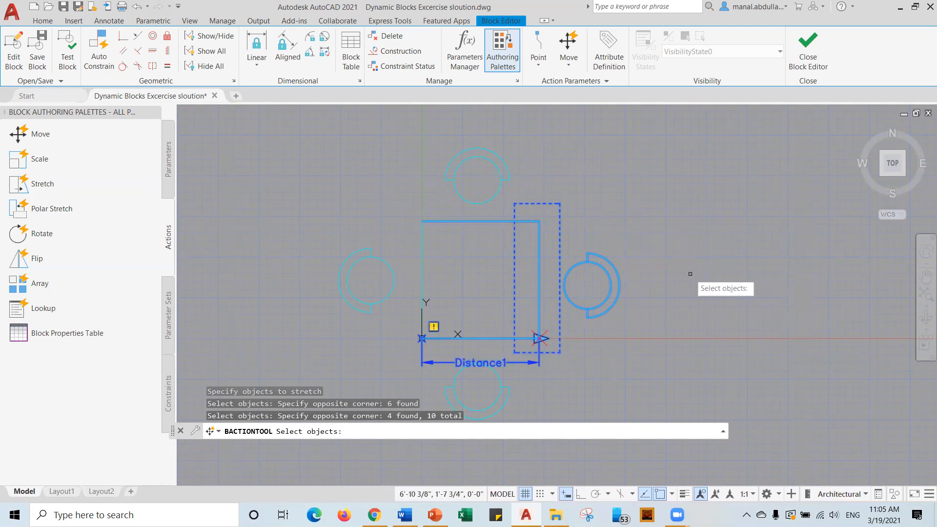
{"action": "key", "text": "Return"}
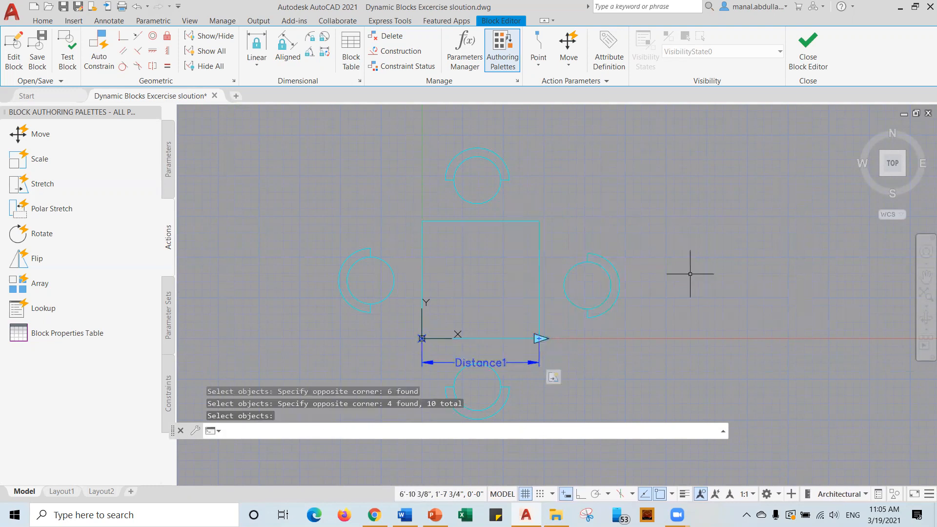
{"action": "left_click", "coordinate": [67, 56]}
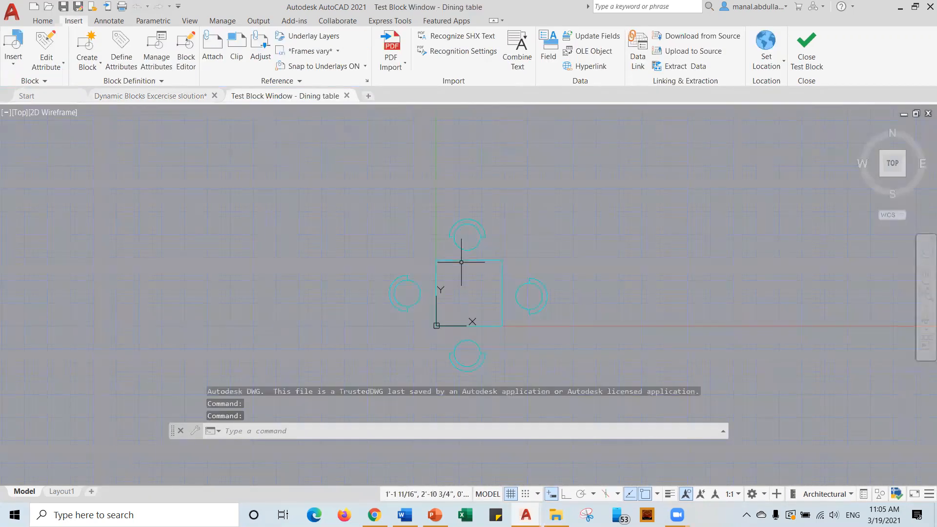
Drag the table's stretch grip right to lengthen it, with the right chair following.
{"action": "left_click", "coordinate": [469, 259]}
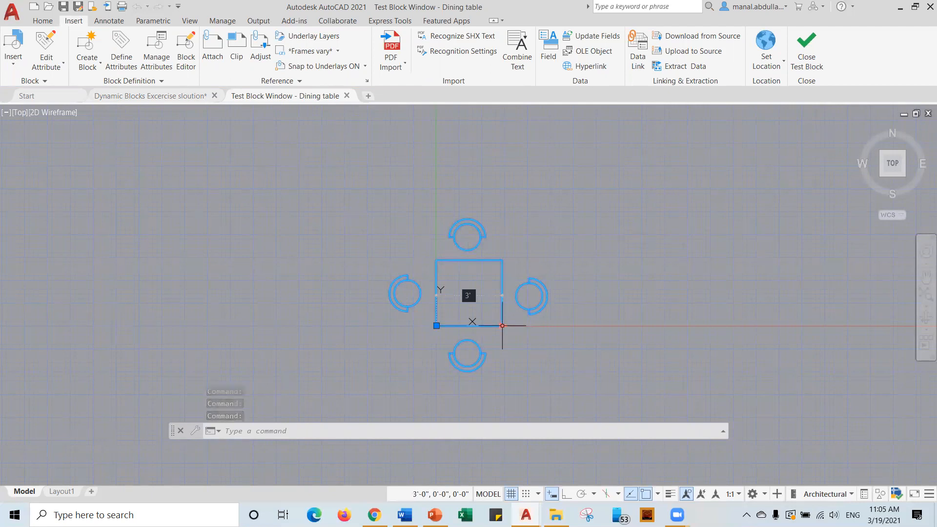
{"action": "left_click", "coordinate": [502, 325]}
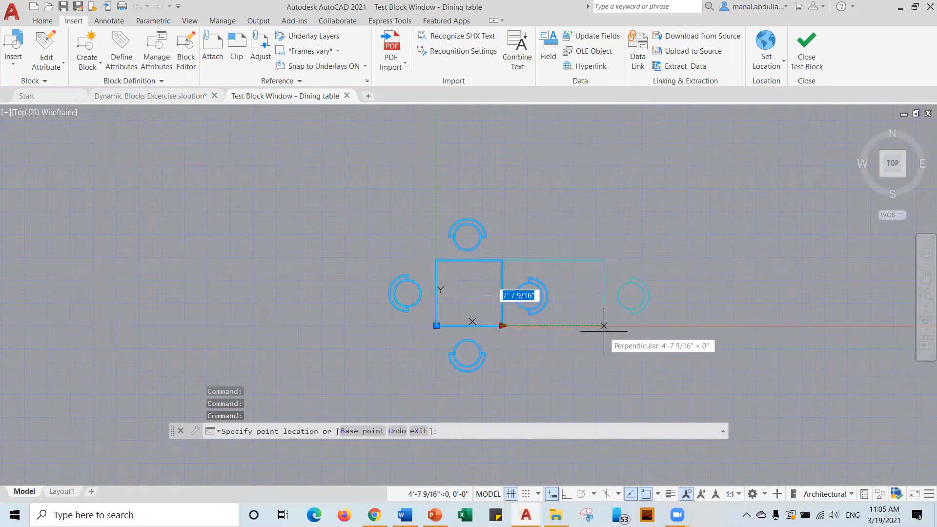
{"action": "left_click", "coordinate": [603, 325]}
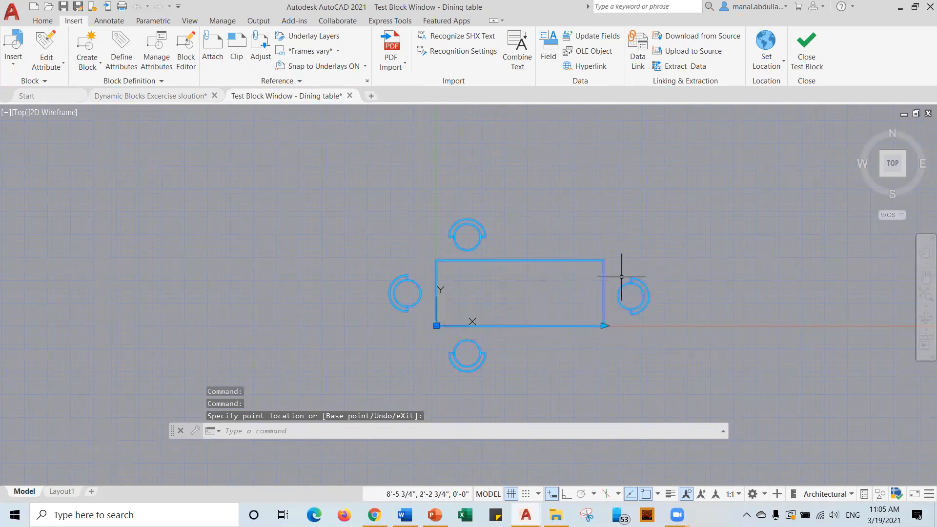
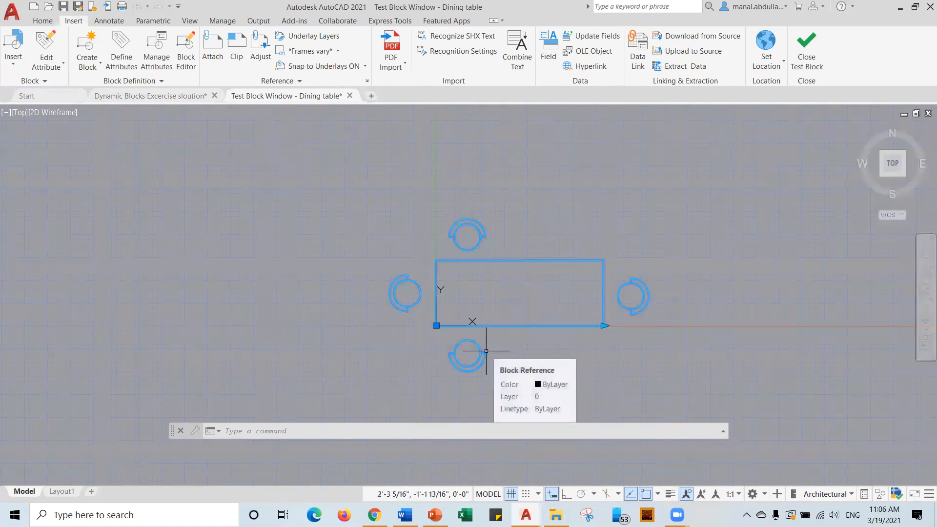
Close the block test window and return to the dining table Block Editor.
{"action": "left_click", "coordinate": [806, 49]}
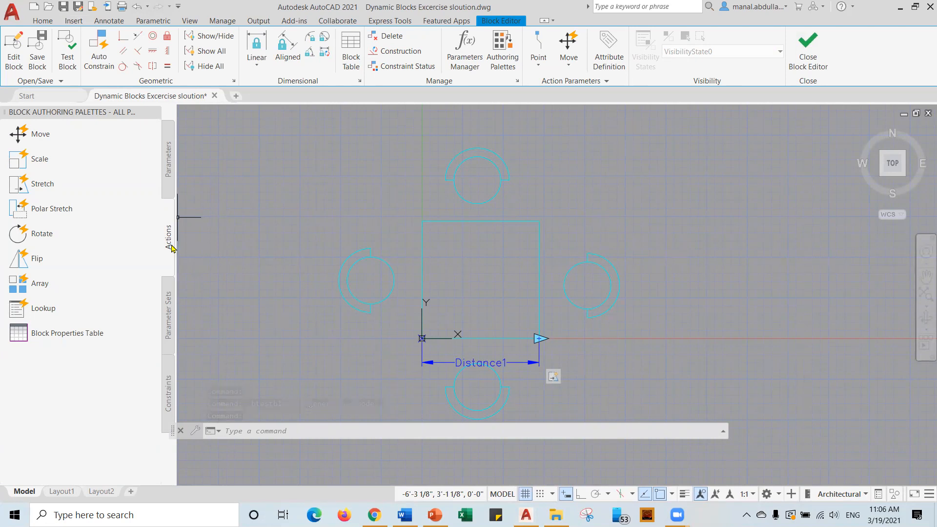
Add an Array action on Distance1 for the top and bottom chairs, spaced chair-to-table corner.
{"action": "left_click", "coordinate": [40, 286]}
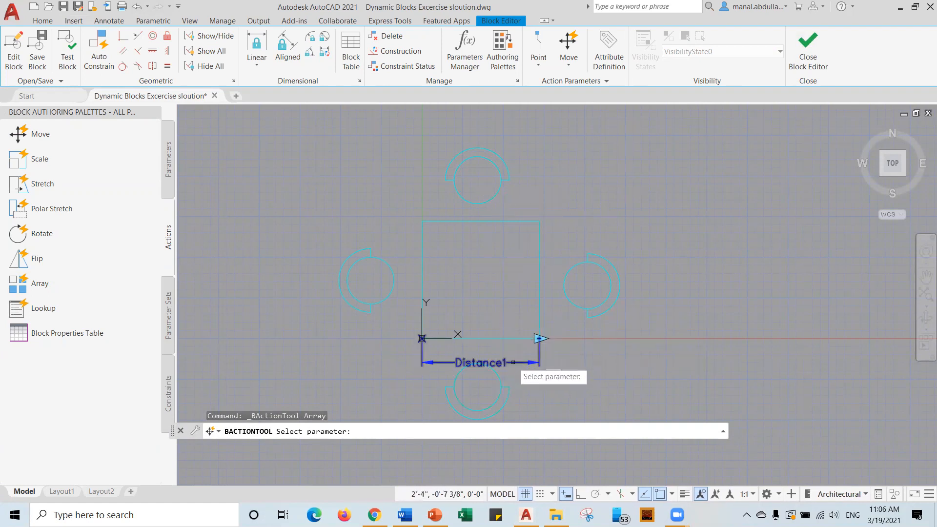
{"action": "left_click", "coordinate": [513, 362]}
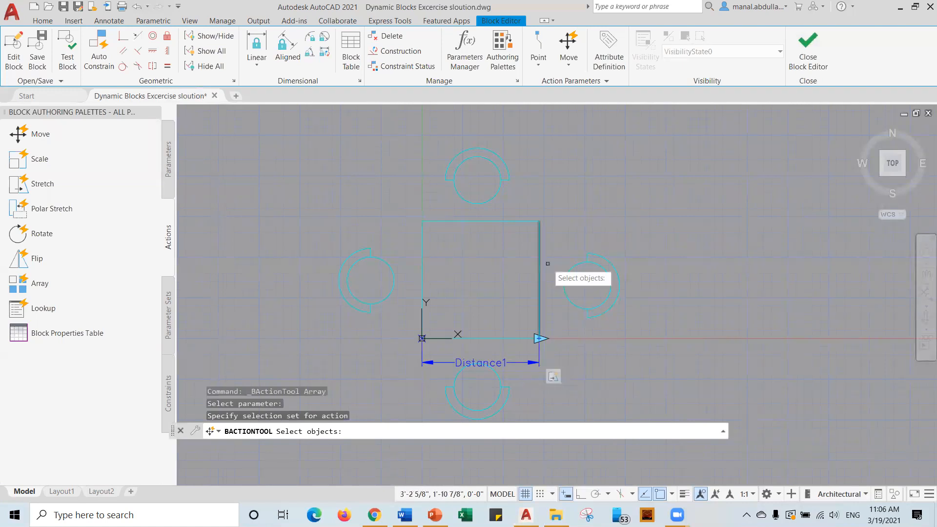
{"action": "scroll", "coordinate": [527, 151], "scroll_direction": "down", "scroll_amount": 2}
{"action": "left_click", "coordinate": [527, 152]}
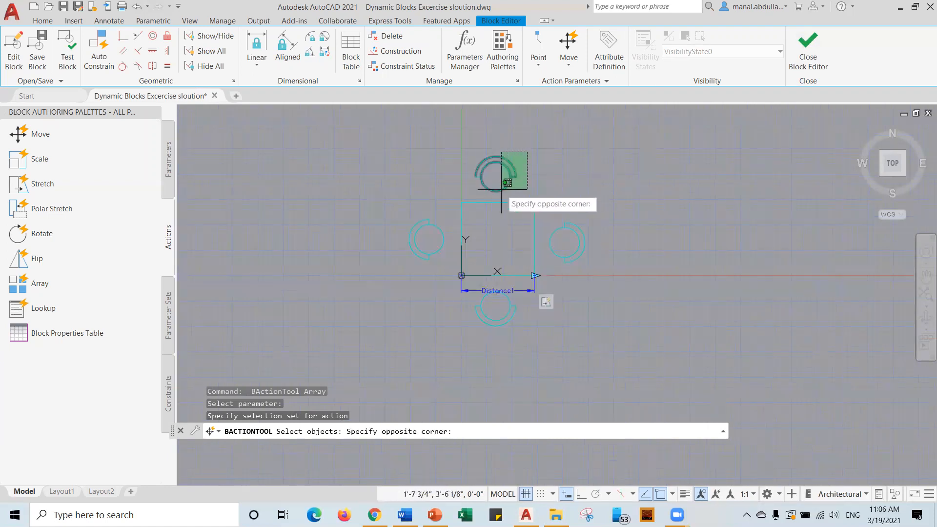
{"action": "left_click", "coordinate": [471, 195]}
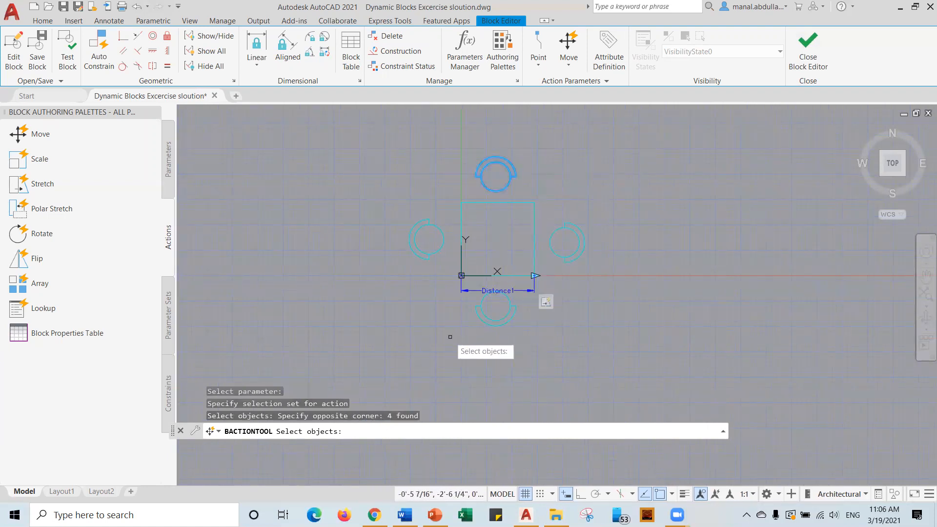
{"action": "left_click", "coordinate": [470, 331]}
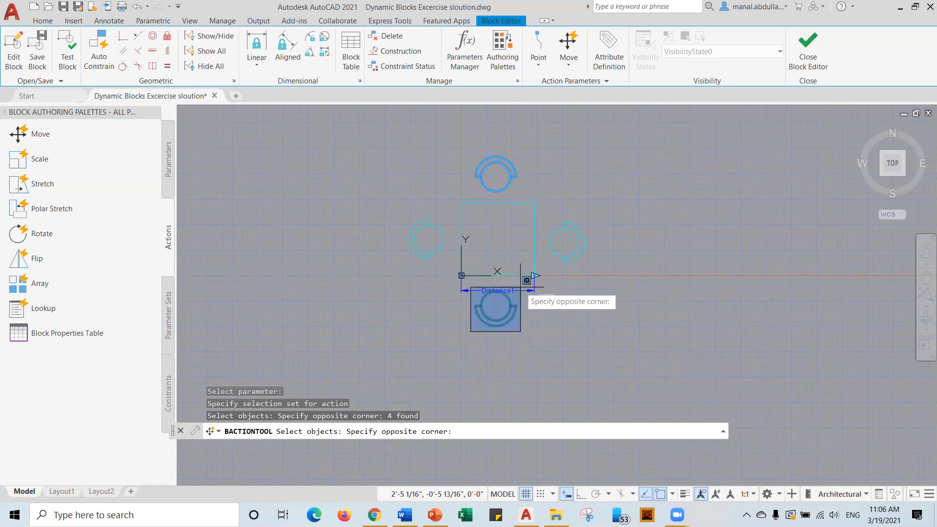
{"action": "left_click", "coordinate": [520, 287]}
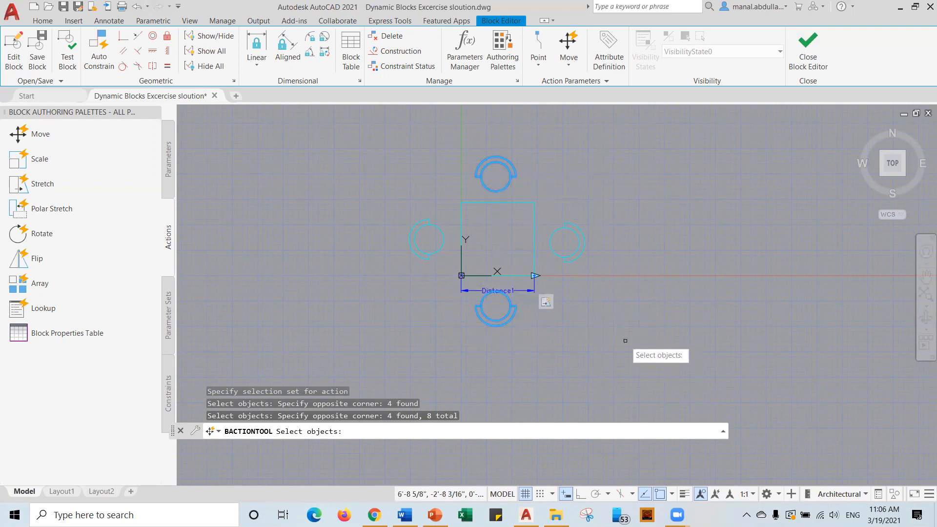
{"action": "key", "text": "Return"}
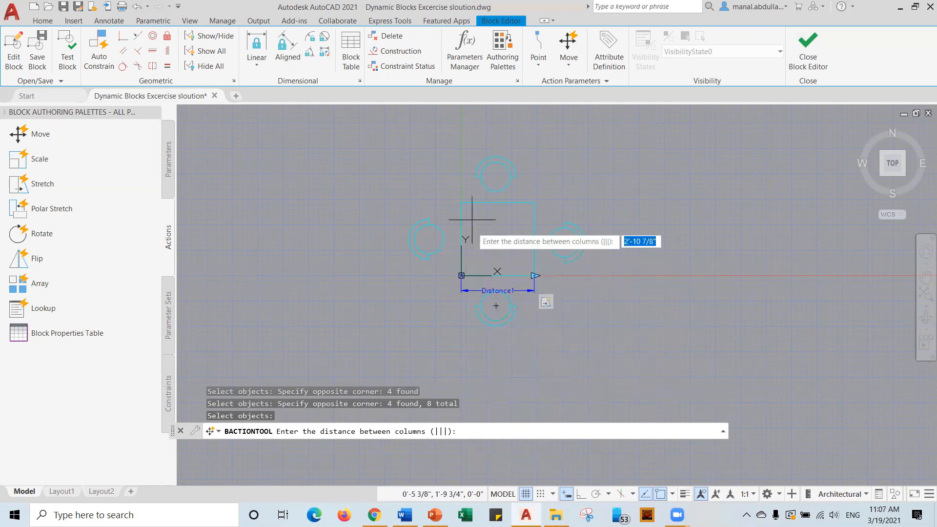
{"action": "left_click", "coordinate": [476, 176]}
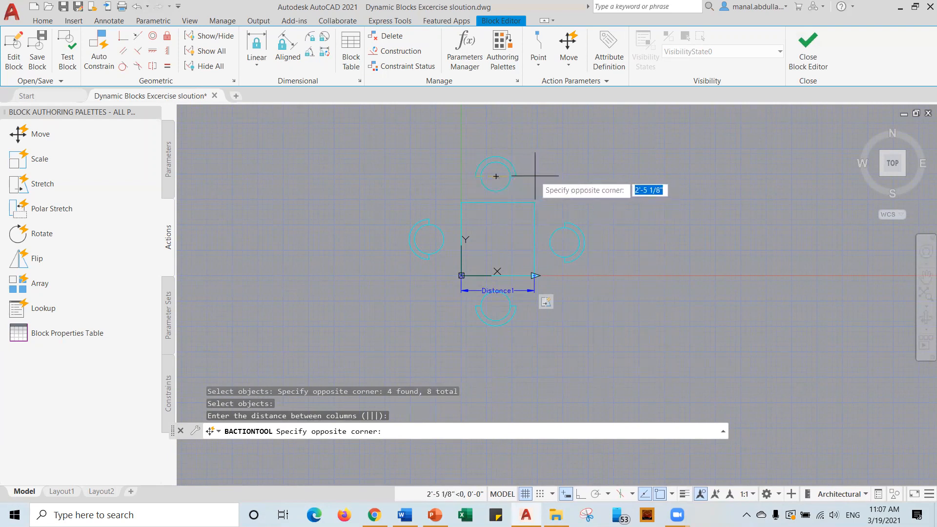
{"action": "left_click", "coordinate": [534, 201]}
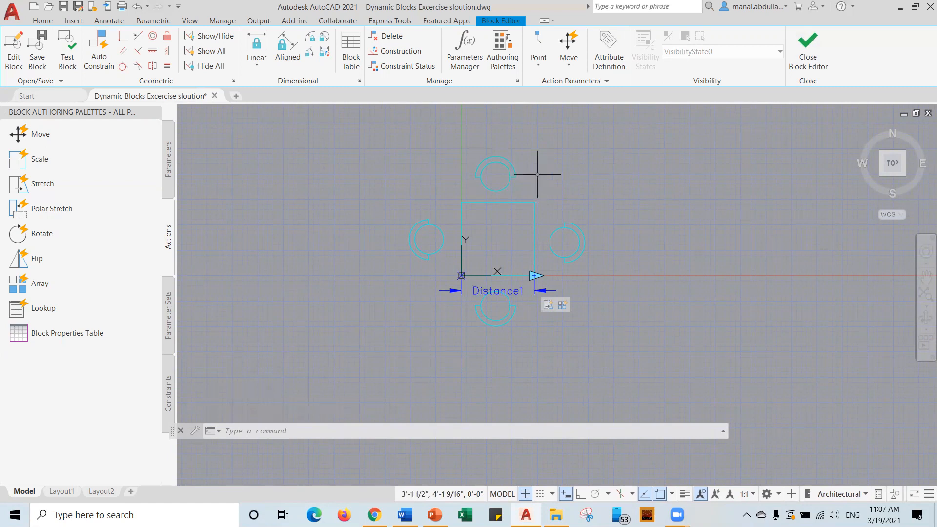
Test the block by stretching the table to four chairs per side, then close the test.
{"action": "left_click", "coordinate": [70, 53]}
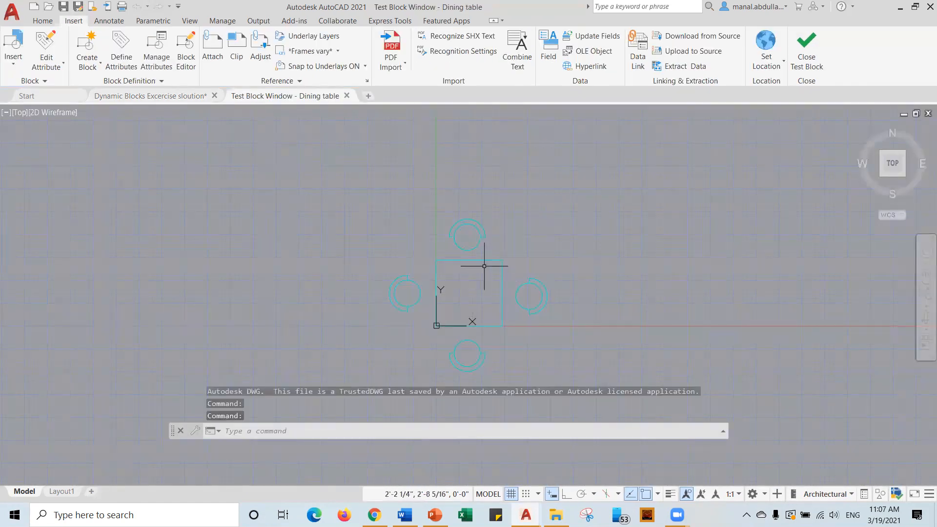
{"action": "left_click", "coordinate": [482, 260]}
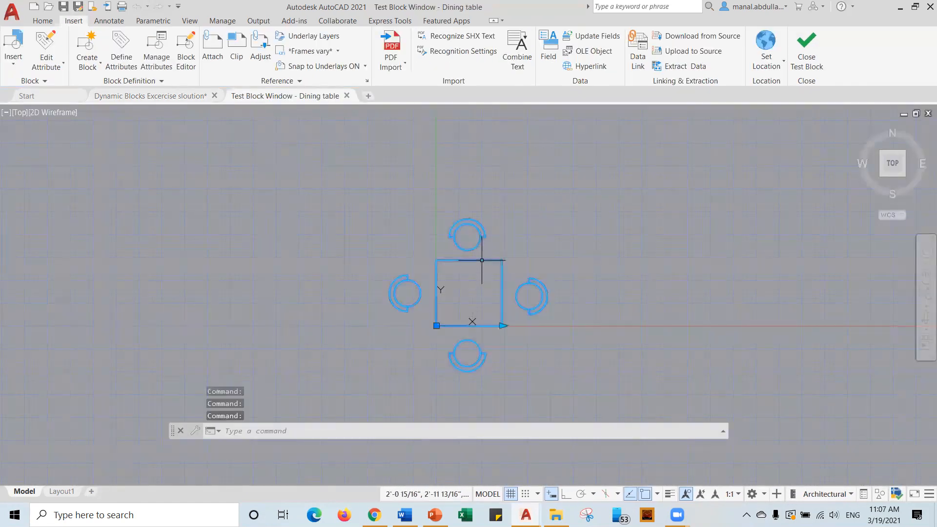
{"action": "left_click", "coordinate": [502, 326]}
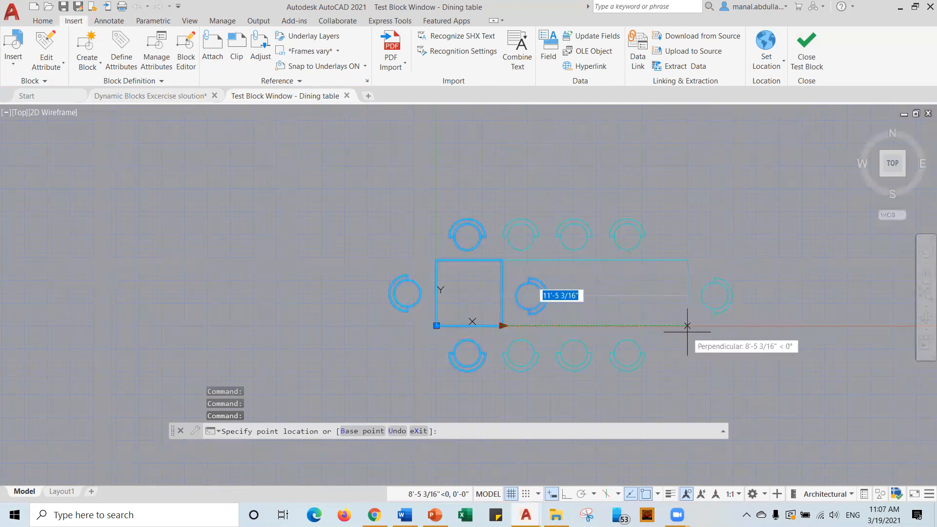
{"action": "left_click", "coordinate": [687, 332]}
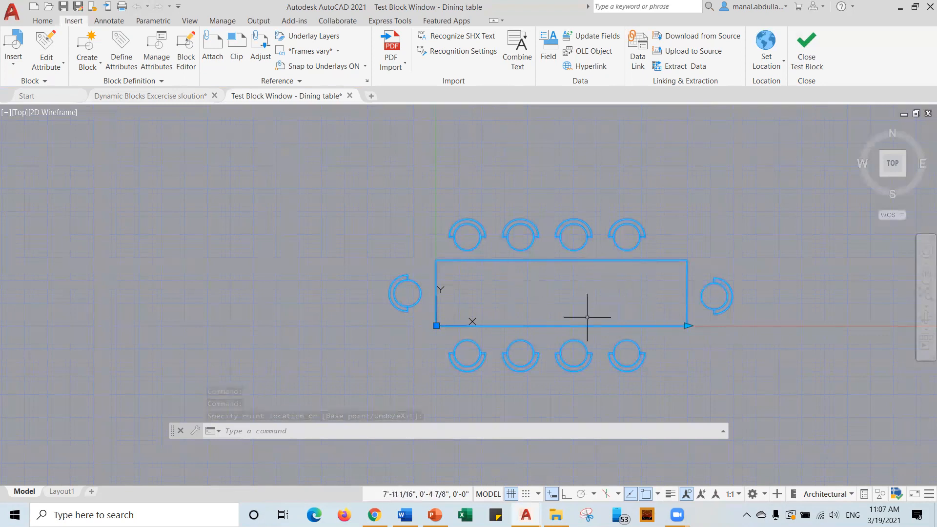
{"action": "left_click", "coordinate": [799, 63]}
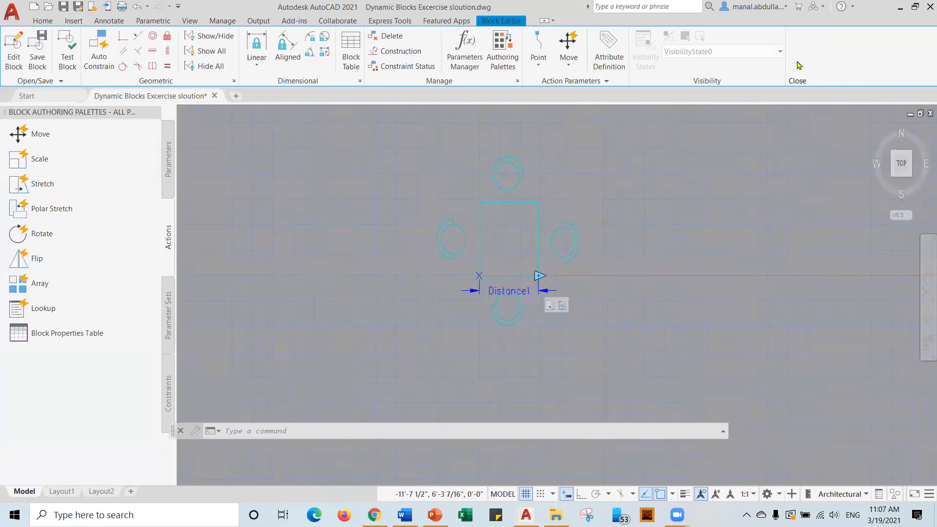
In Distance1's properties, set the distance type to Increment.
{"action": "left_click", "coordinate": [511, 291]}
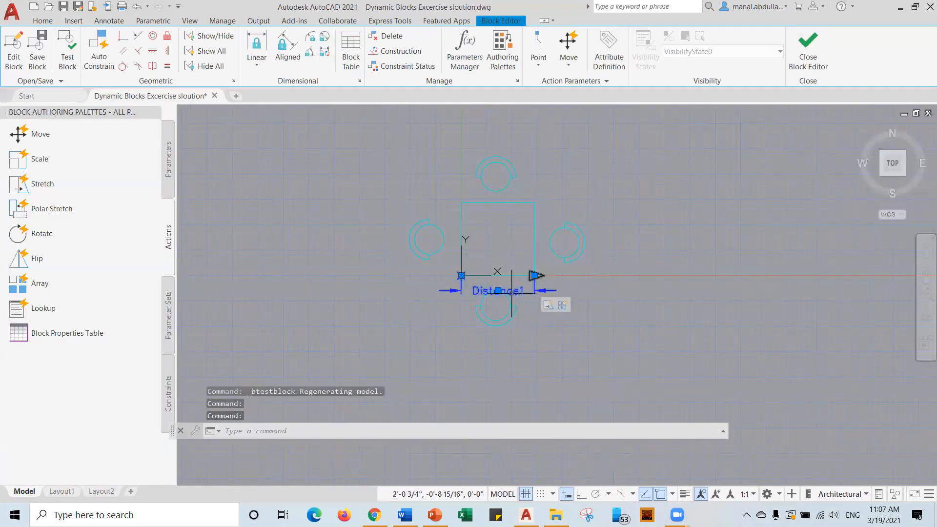
{"action": "right_click", "coordinate": [511, 295]}
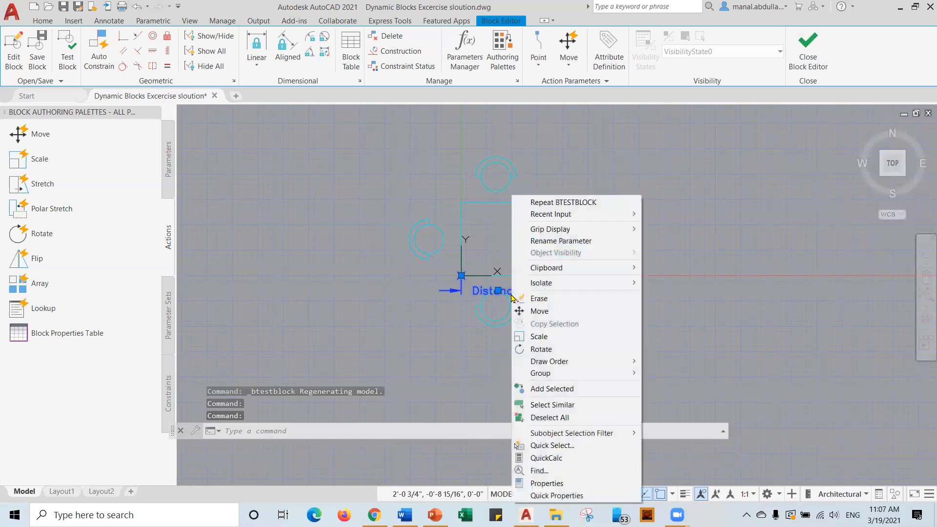
{"action": "left_click", "coordinate": [546, 483]}
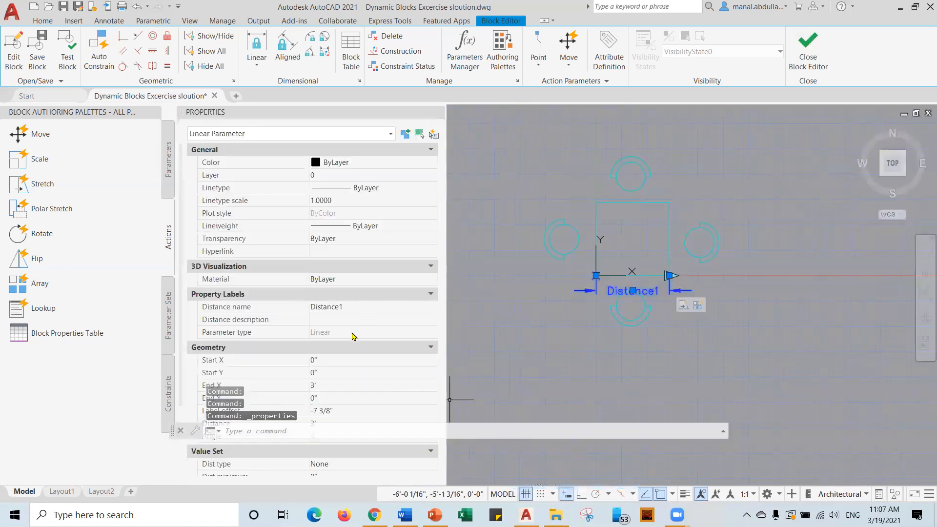
{"action": "scroll", "coordinate": [353, 336], "scroll_direction": "down", "scroll_amount": 2}
{"action": "left_click", "coordinate": [345, 379]}
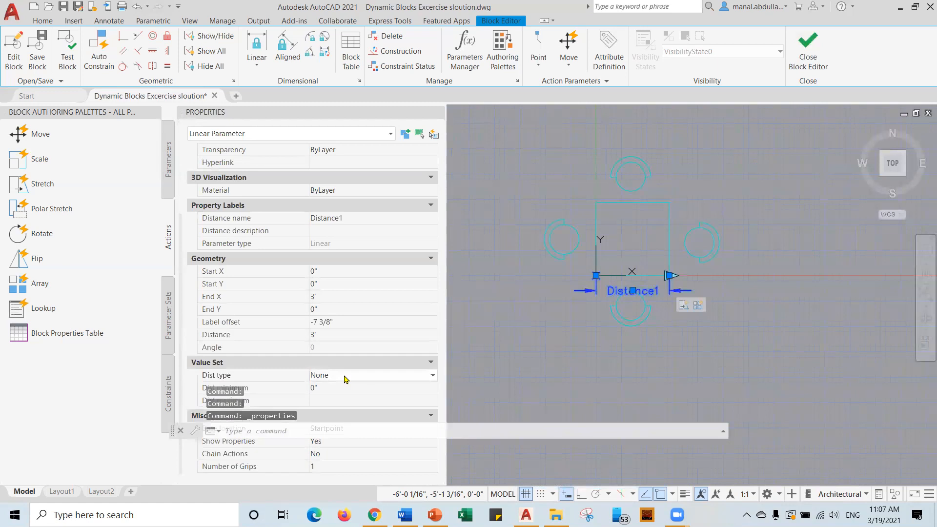
{"action": "left_click", "coordinate": [428, 375]}
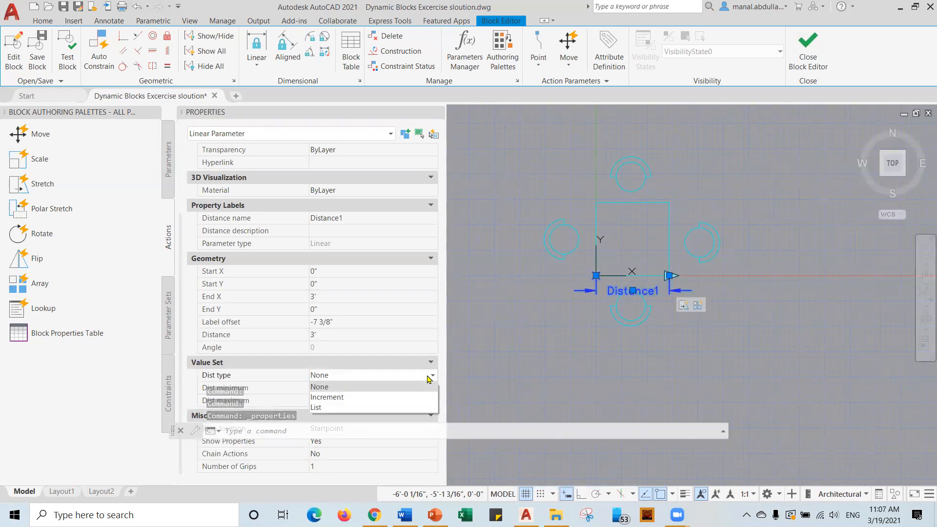
{"action": "left_click", "coordinate": [352, 398]}
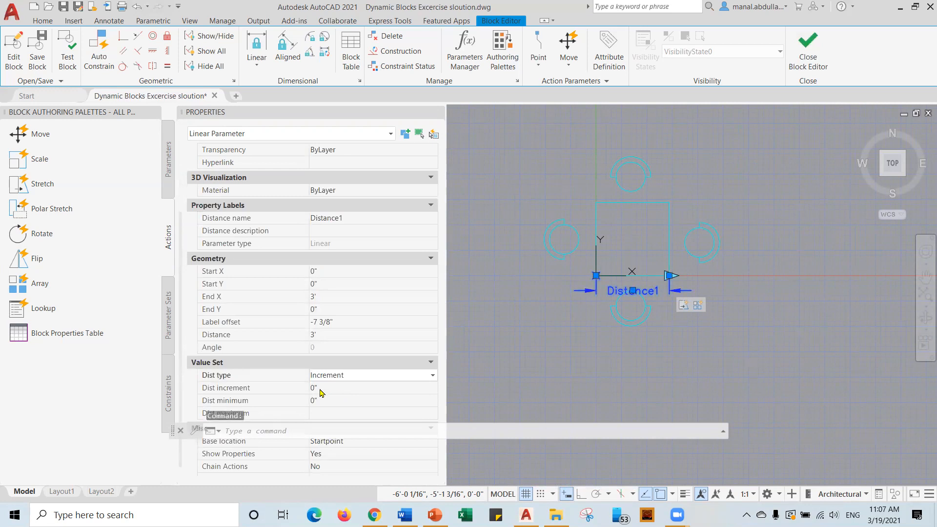
Give Distance1 a 6" increment, 3' minimum and 6' maximum, then open Test Block.
{"action": "left_click", "coordinate": [320, 388]}
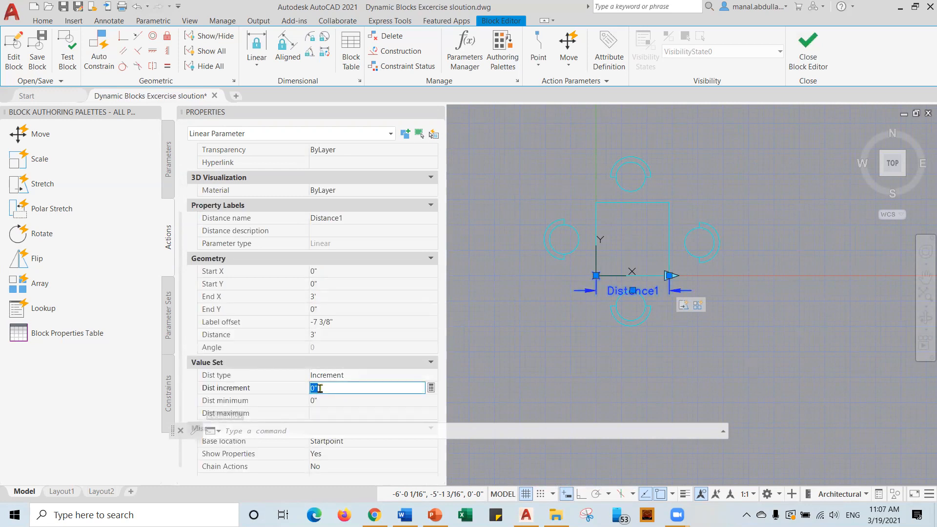
{"action": "type", "text": "6"}
{"action": "left_click", "coordinate": [321, 401]}
{"action": "type", "text": "3"}
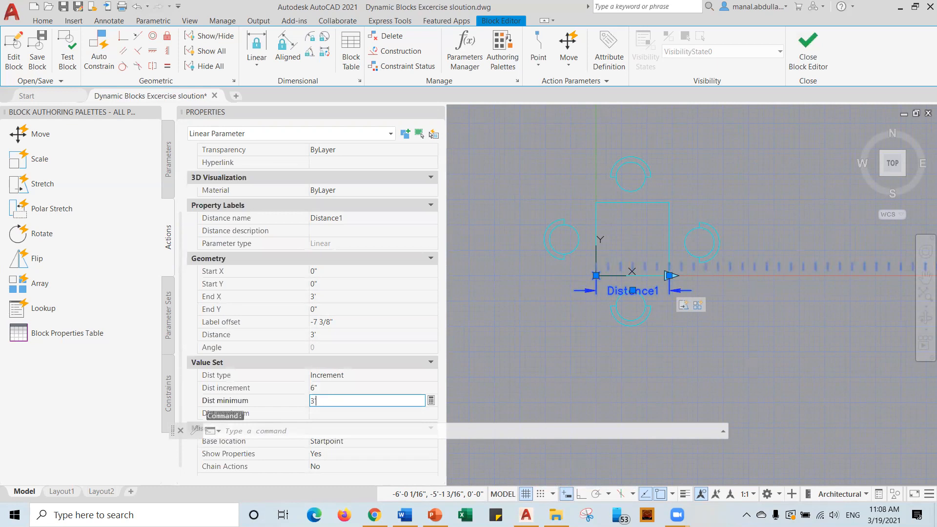
{"action": "left_click", "coordinate": [317, 415]}
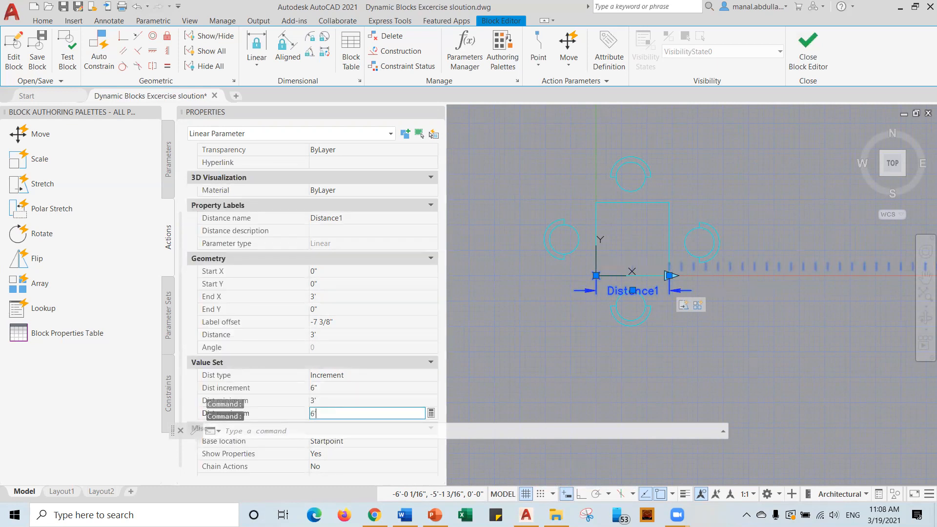
{"action": "left_click", "coordinate": [468, 387]}
{"action": "left_click", "coordinate": [479, 220]}
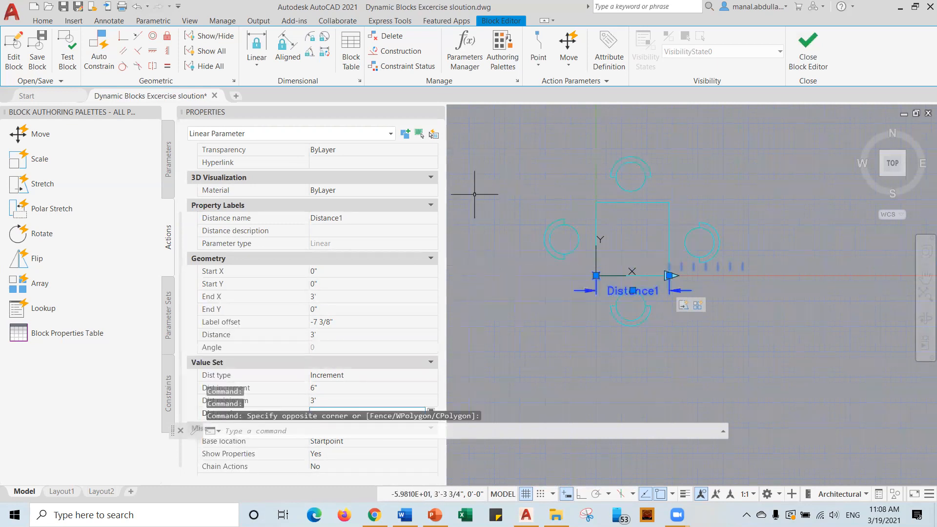
{"action": "left_click", "coordinate": [438, 111]}
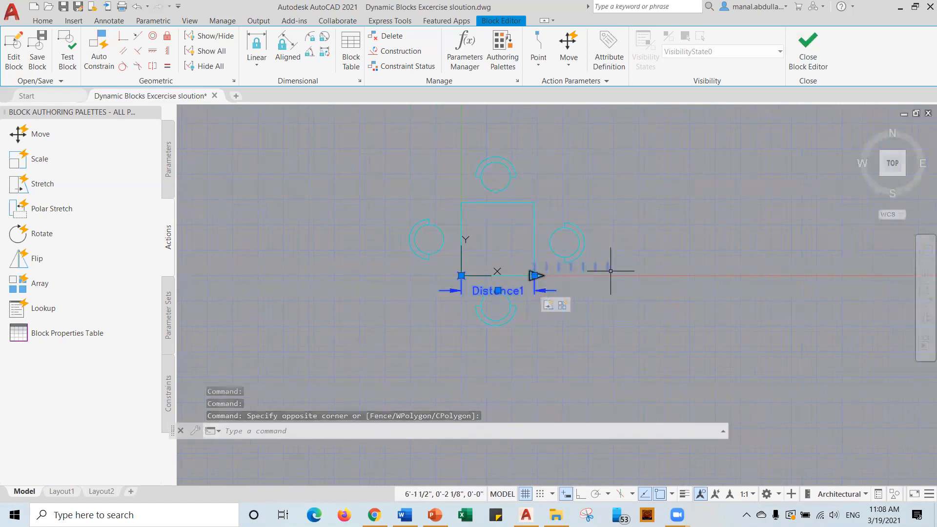
{"action": "left_click", "coordinate": [67, 58]}
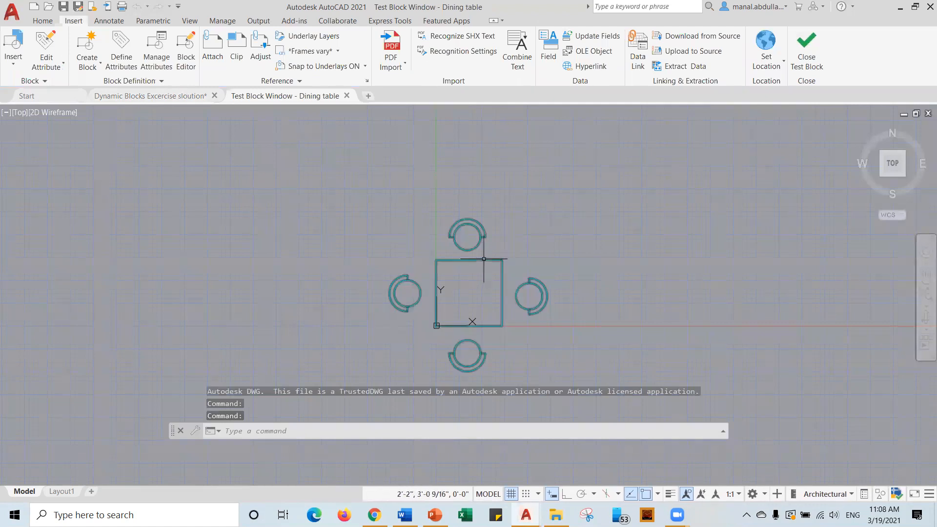
Stretch the test table to confirm the 6' cap with two chairs per side, then close the test.
{"action": "left_click", "coordinate": [483, 259]}
{"action": "left_click", "coordinate": [502, 326]}
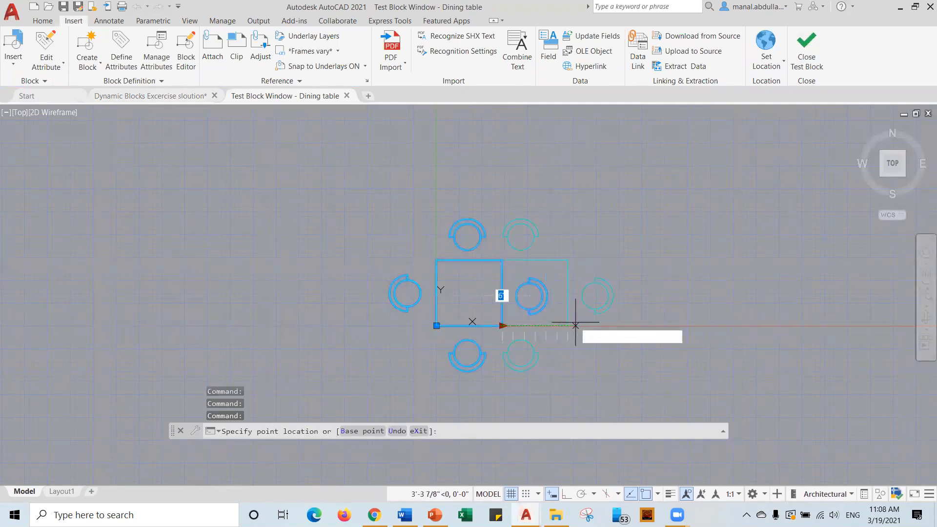
{"action": "left_click", "coordinate": [612, 325]}
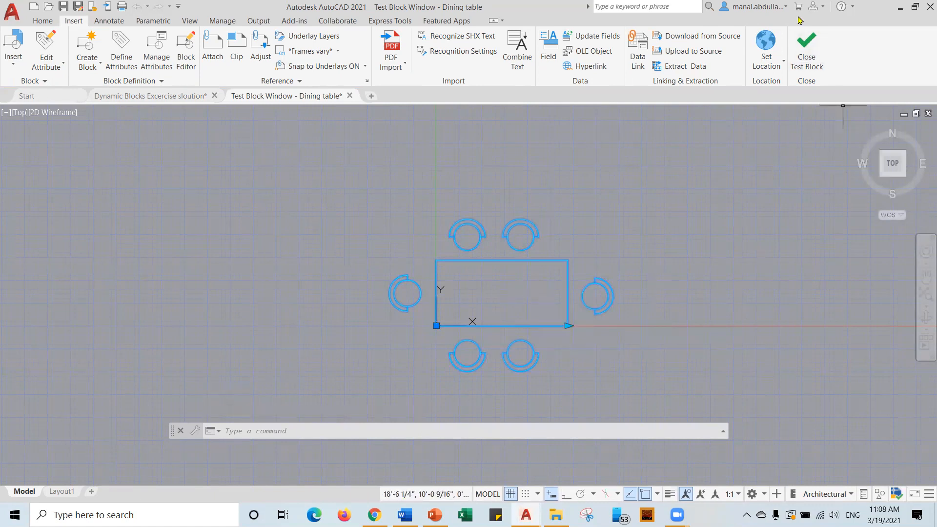
{"action": "left_click", "coordinate": [806, 48]}
Change Distance1's Dist maximum to 8' in Properties and close the palette.
{"action": "left_click", "coordinate": [514, 291]}
{"action": "right_click", "coordinate": [505, 295]}
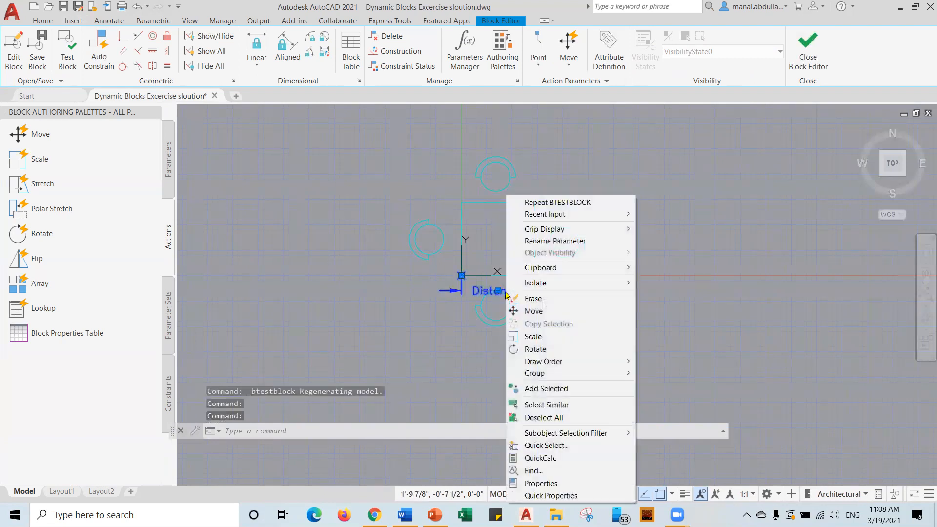
{"action": "left_click", "coordinate": [540, 483]}
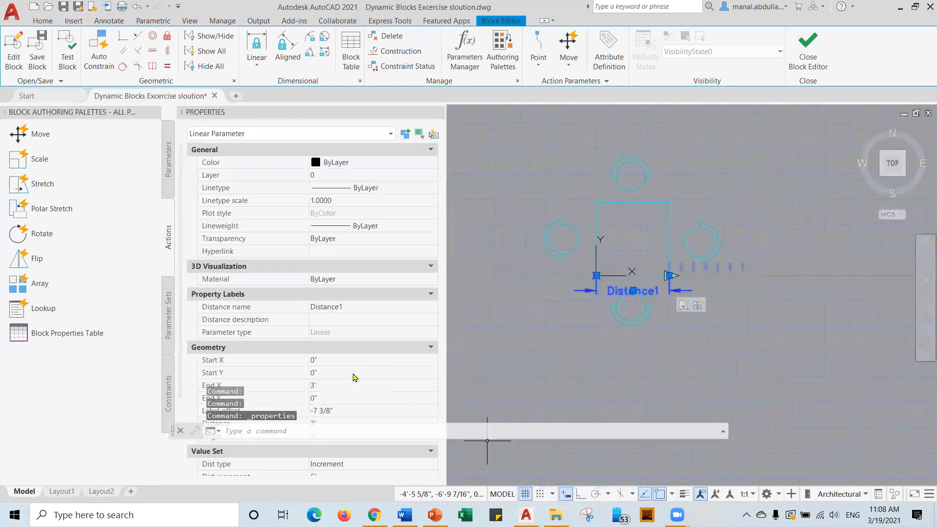
{"action": "scroll", "coordinate": [355, 377], "scroll_direction": "down", "scroll_amount": 3}
{"action": "left_click", "coordinate": [341, 401]}
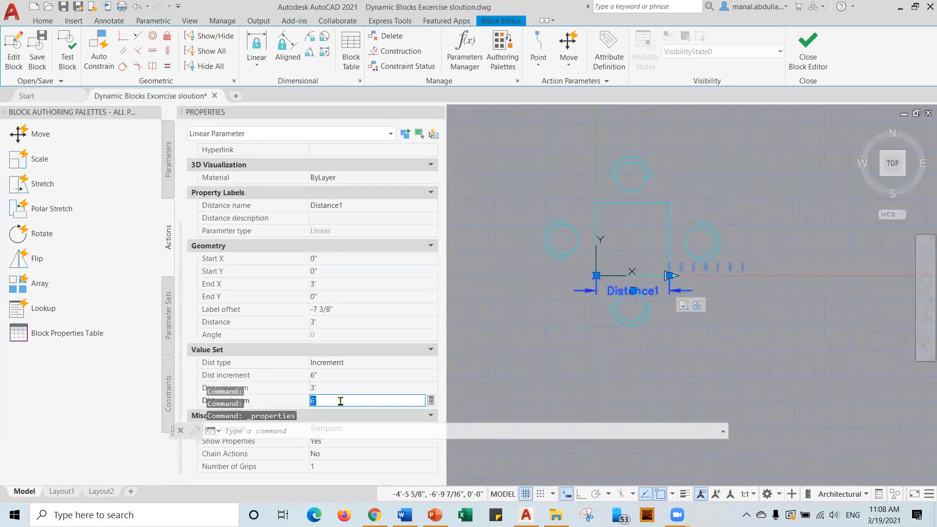
{"action": "type", "text": "8'"}
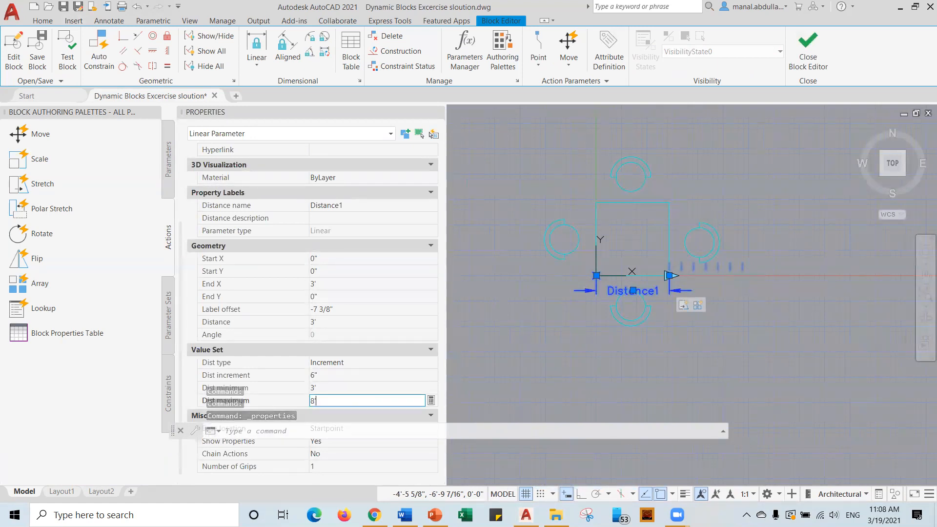
{"action": "left_click", "coordinate": [473, 389]}
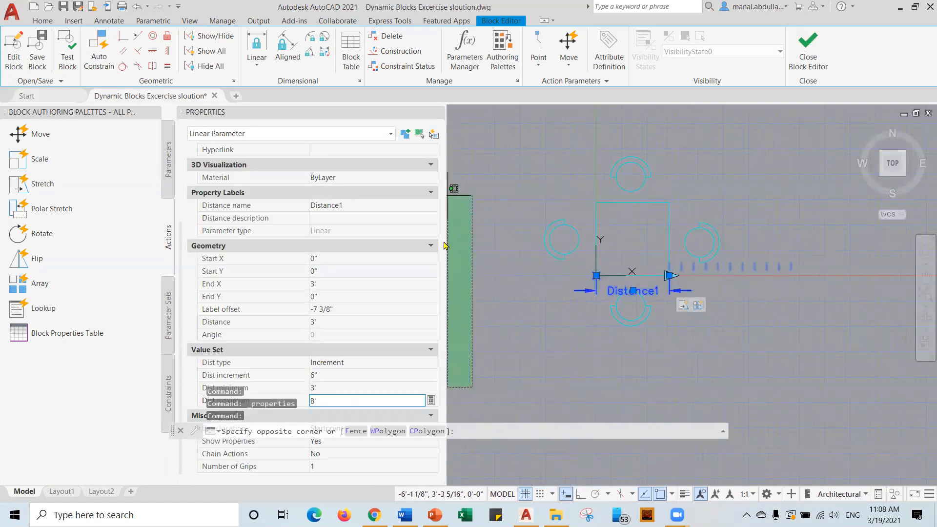
{"action": "left_click", "coordinate": [437, 112]}
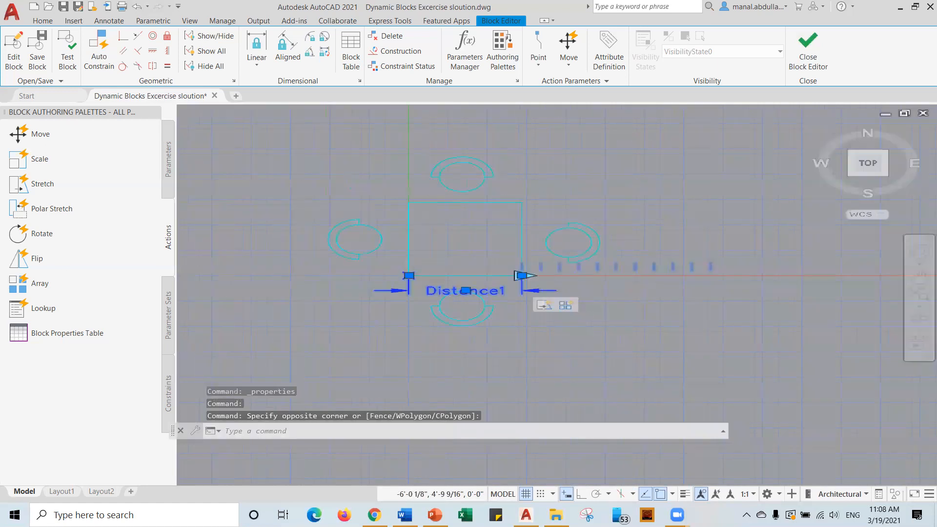
Inspect the Stretch action's options, then close the Block Editor.
{"action": "right_click", "coordinate": [548, 308]}
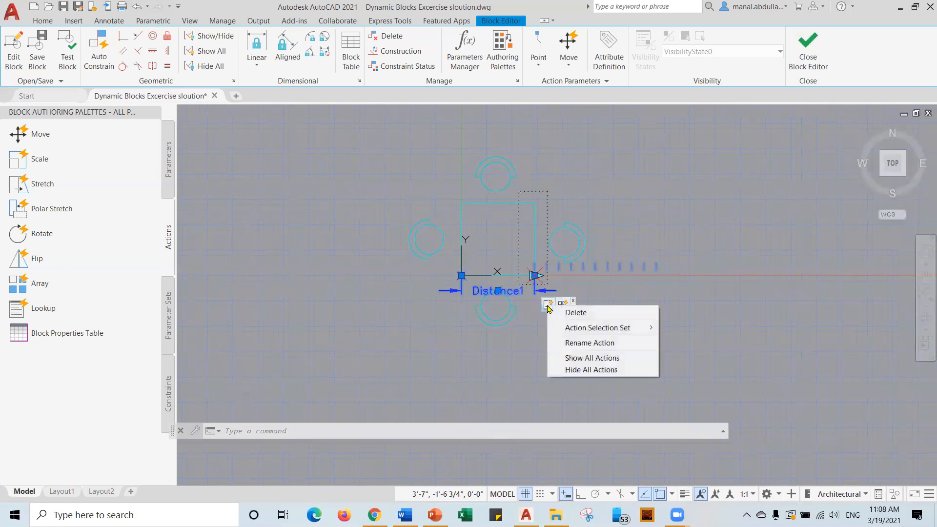
{"action": "mouse_move", "coordinate": [564, 334]}
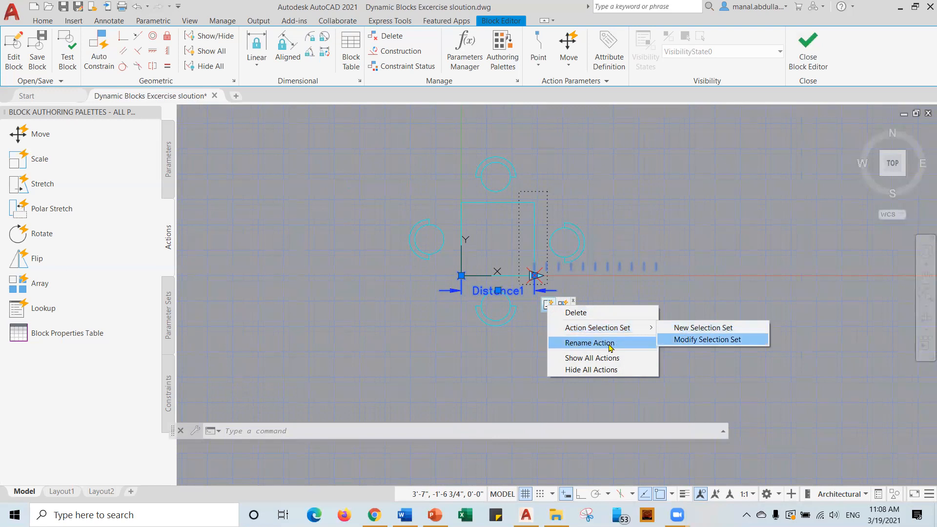
{"action": "left_click", "coordinate": [528, 327]}
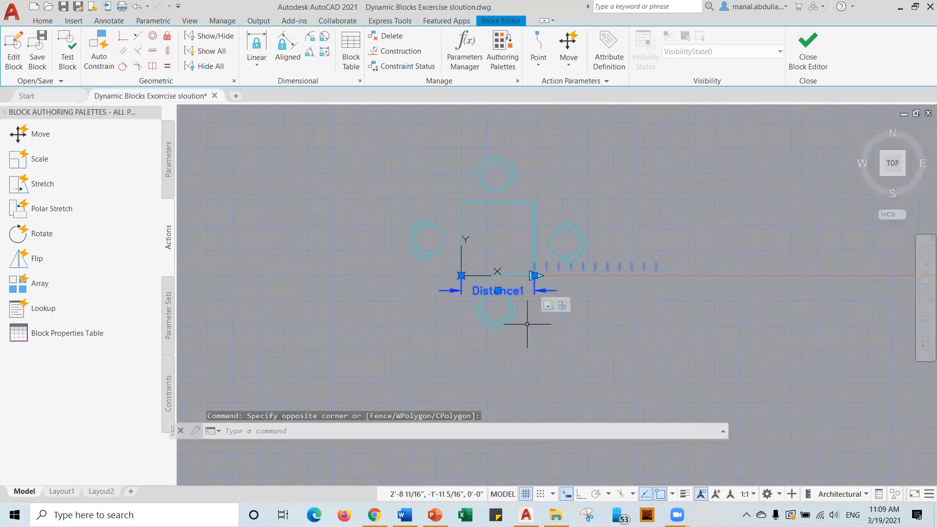
{"action": "left_click", "coordinate": [808, 51]}
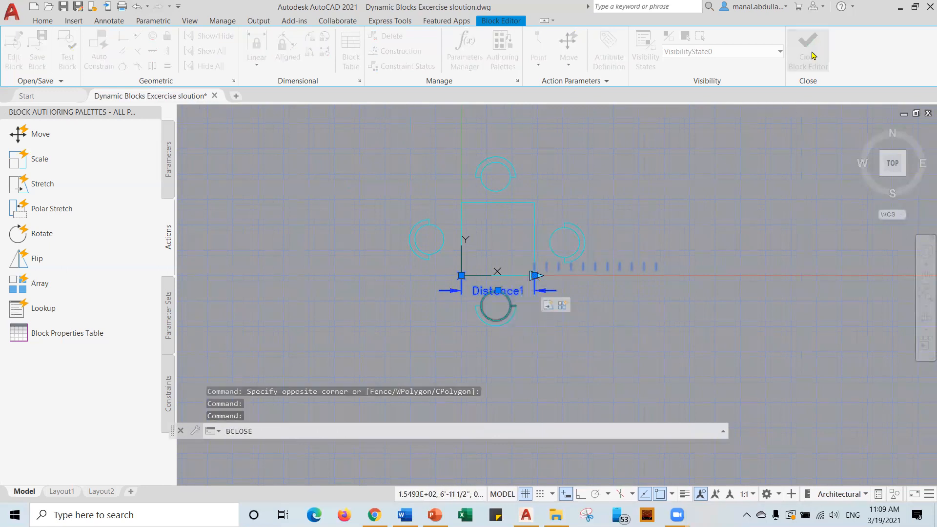
Save the Dining table block changes and stretch the right-hand table to three chairs per side.
{"action": "left_click", "coordinate": [453, 239]}
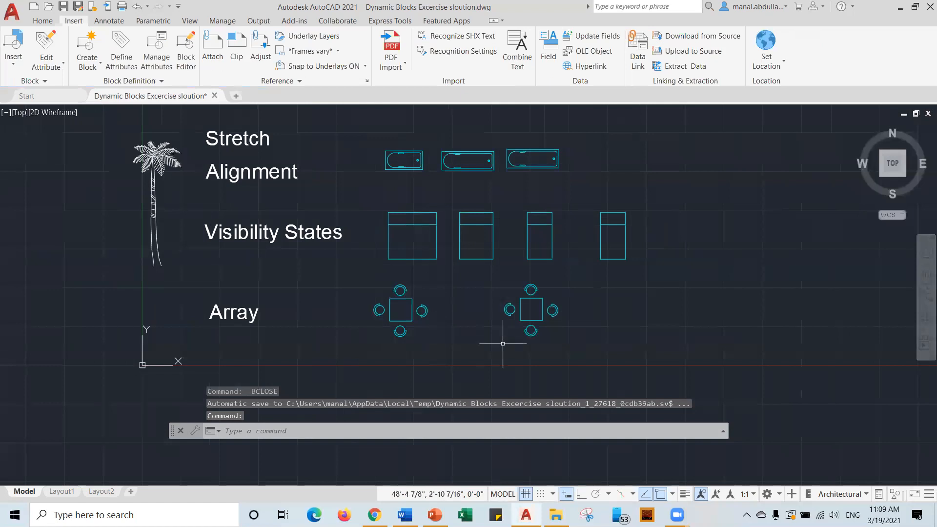
{"action": "left_click", "coordinate": [533, 298]}
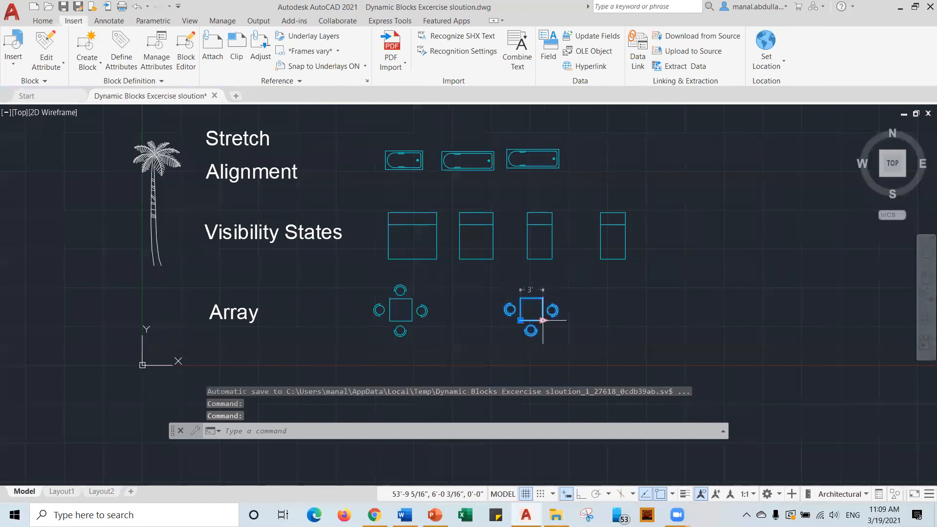
{"action": "left_click", "coordinate": [542, 321]}
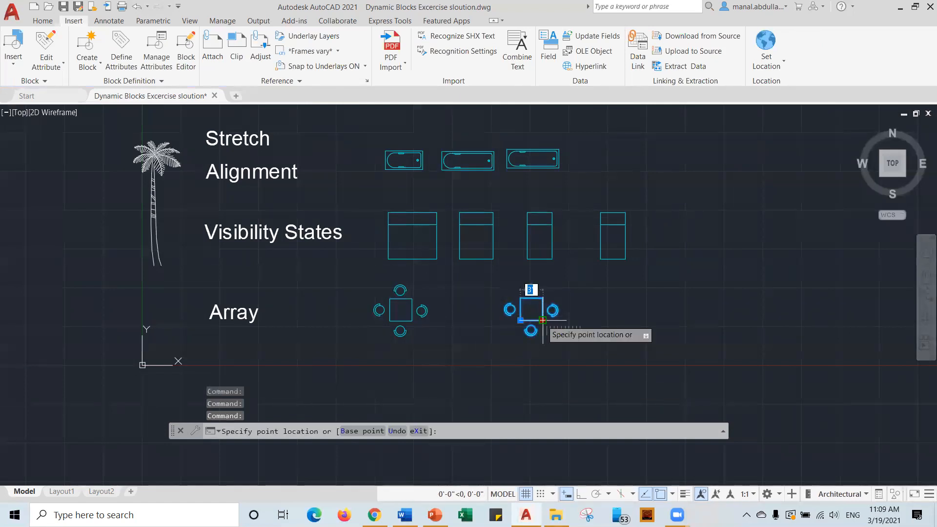
{"action": "left_click", "coordinate": [607, 320]}
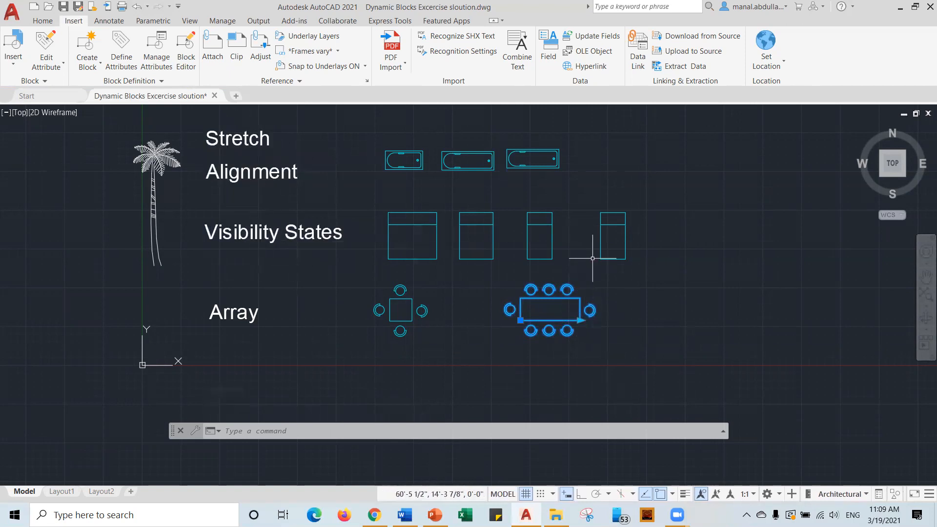
Switch the rightmost bed's visibility to King, then to Queen size.
{"action": "left_click", "coordinate": [625, 249]}
{"action": "left_click", "coordinate": [635, 259]}
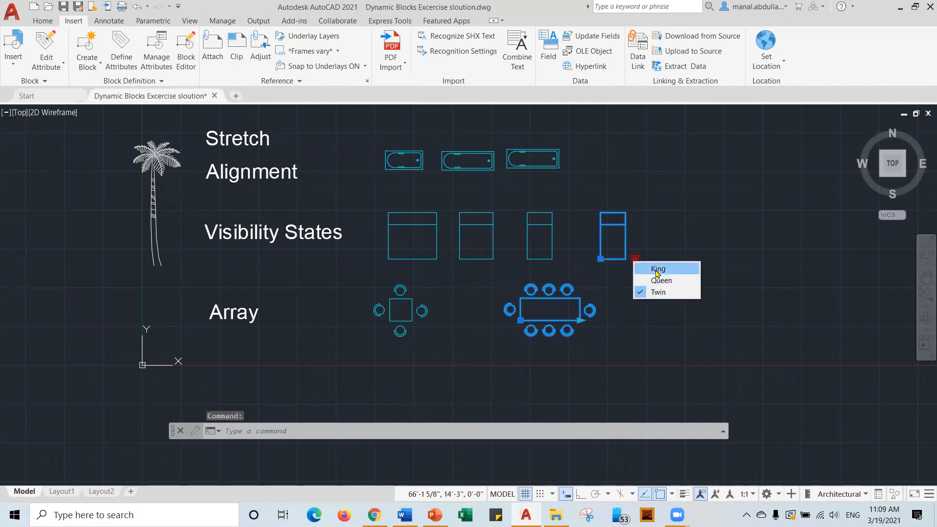
{"action": "left_click", "coordinate": [646, 268]}
{"action": "left_click", "coordinate": [634, 260]}
{"action": "left_click", "coordinate": [653, 280]}
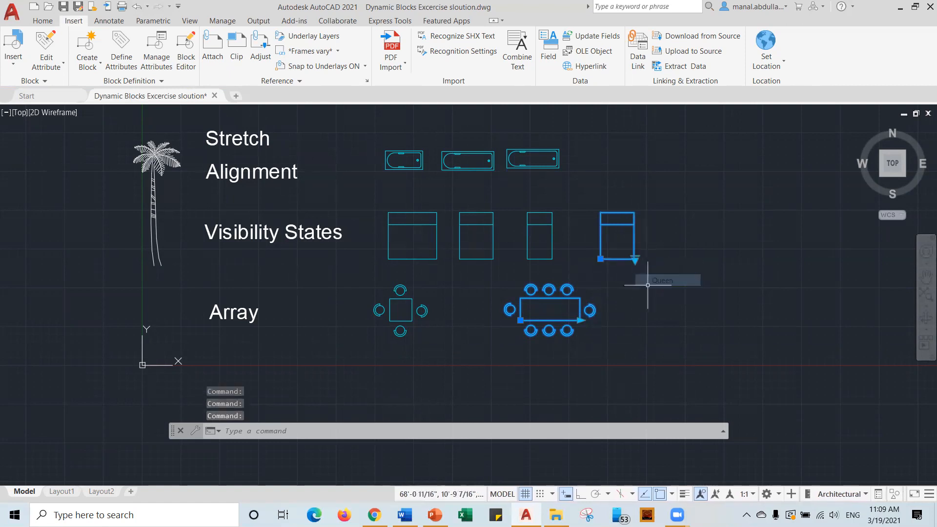
Grab the table's stretch grip again, then cancel the stretch.
{"action": "left_click", "coordinate": [580, 320]}
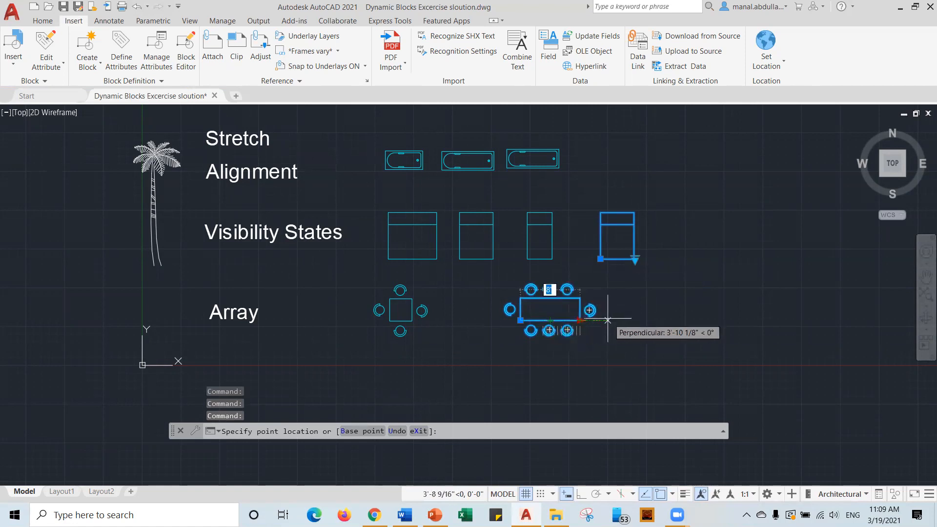
{"action": "key", "text": "Escape"}
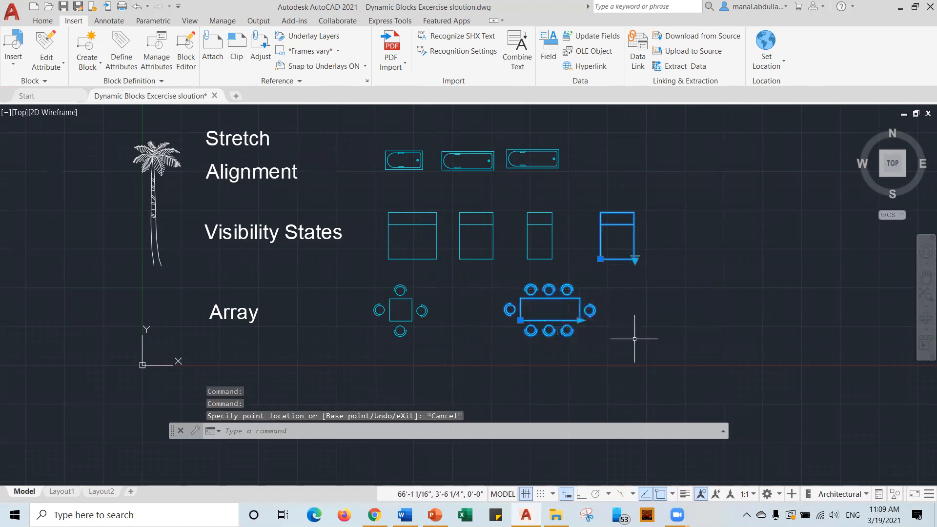
{"action": "scroll", "coordinate": [390, 337], "scroll_direction": "up", "scroll_amount": 2}
{"action": "scroll", "coordinate": [390, 337], "scroll_direction": "down", "scroll_amount": 2}
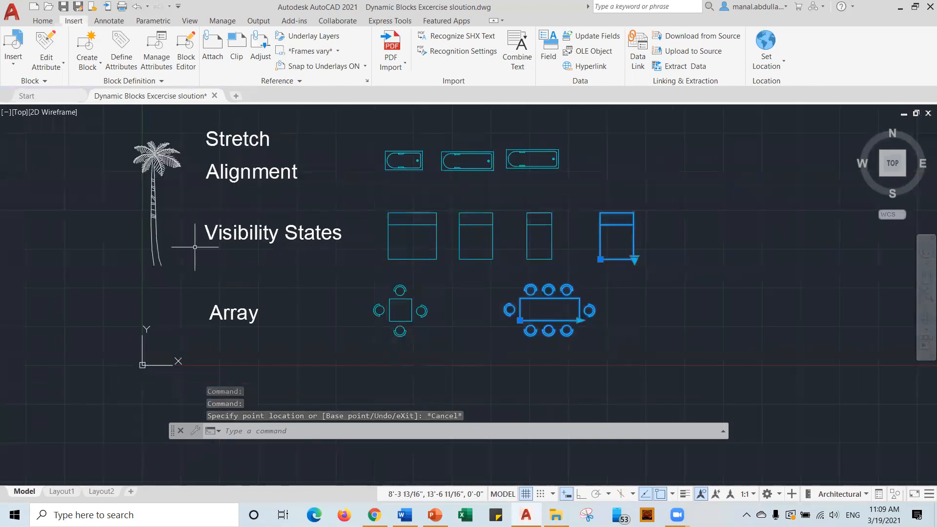
Look through the Insert block gallery, close it, and switch to the Manage tools.
{"action": "left_click", "coordinate": [15, 67]}
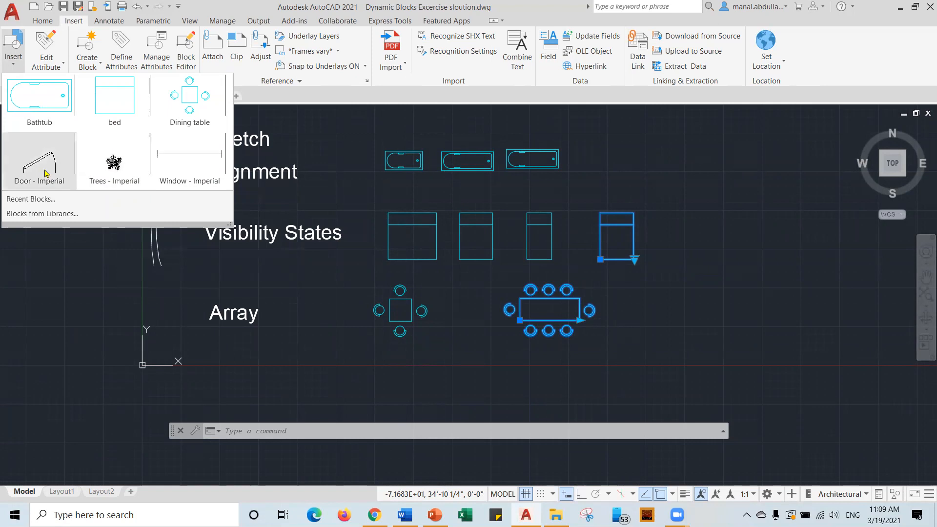
{"action": "left_click", "coordinate": [62, 288]}
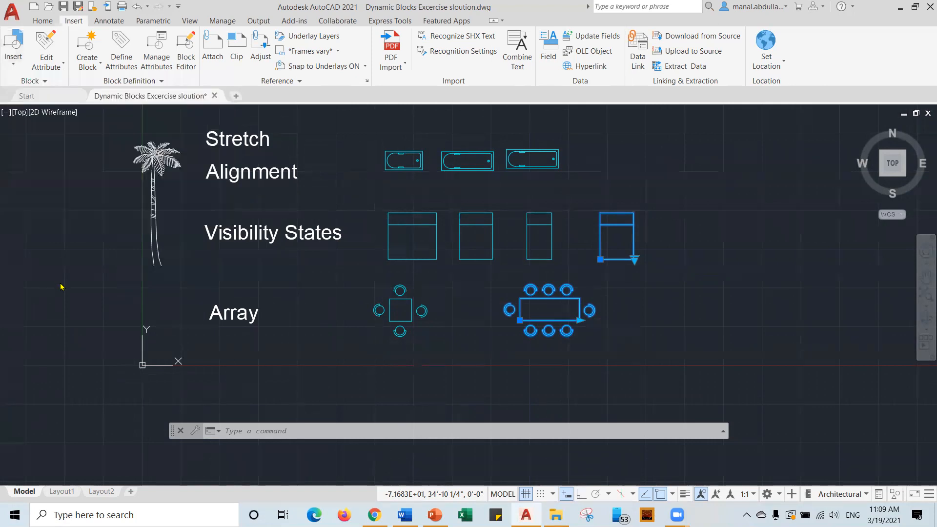
{"action": "left_click", "coordinate": [216, 22]}
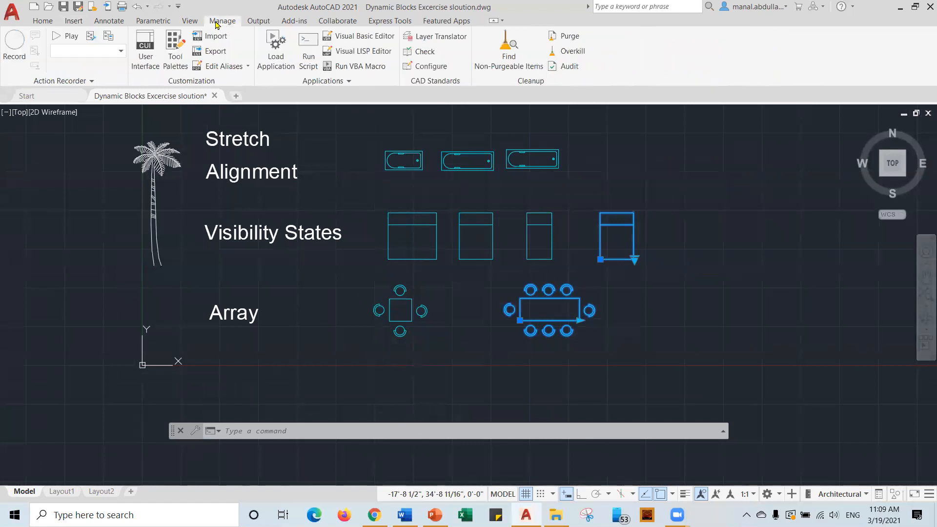
In Purge, check the unused blocks *U27, *U30 and Window - Imperial.
{"action": "left_click", "coordinate": [564, 37]}
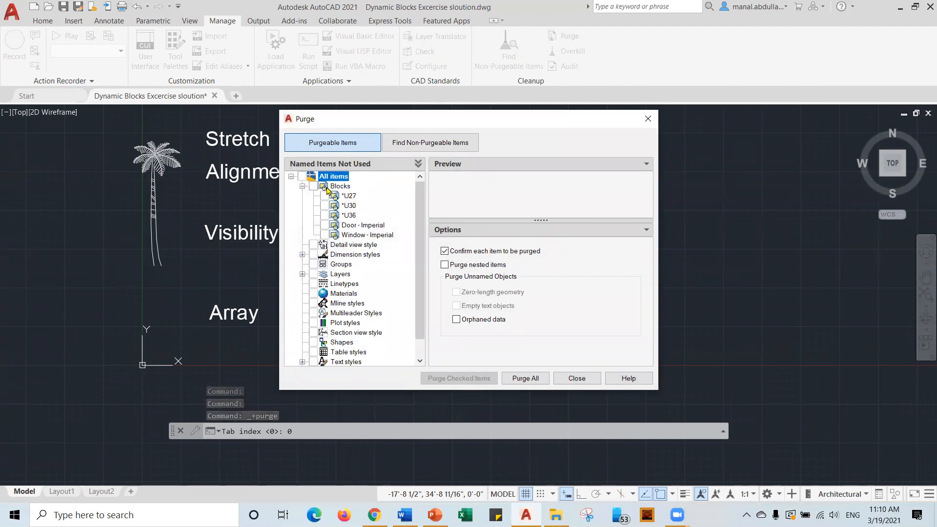
{"action": "left_click", "coordinate": [302, 186]}
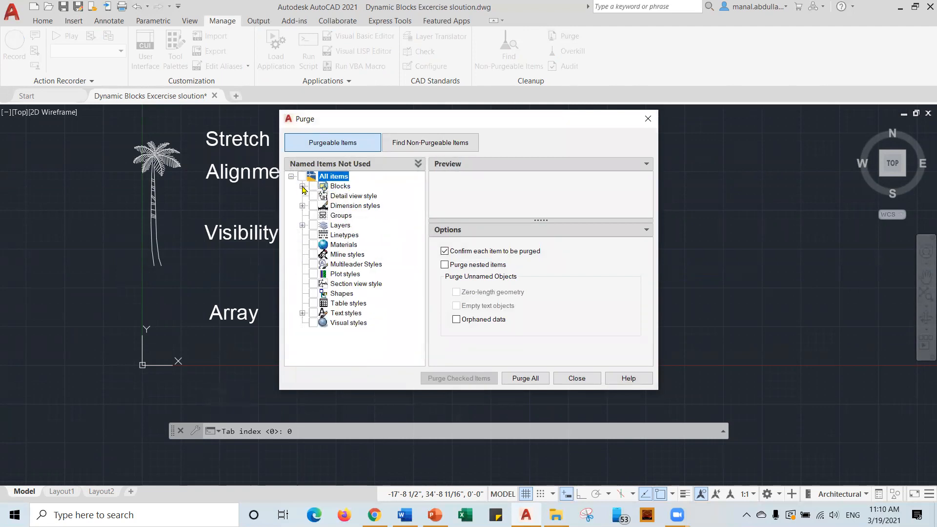
{"action": "left_click", "coordinate": [303, 187]}
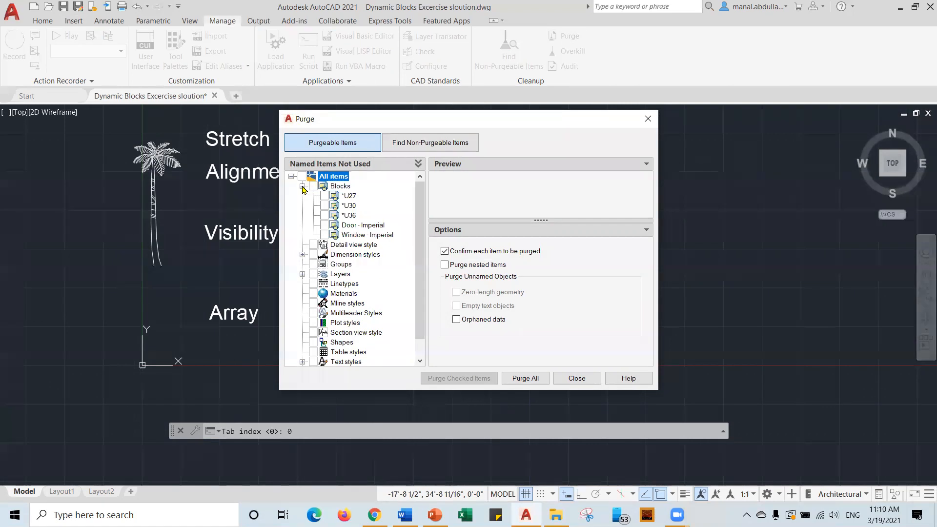
{"action": "left_click", "coordinate": [324, 196]}
{"action": "left_click", "coordinate": [325, 205]}
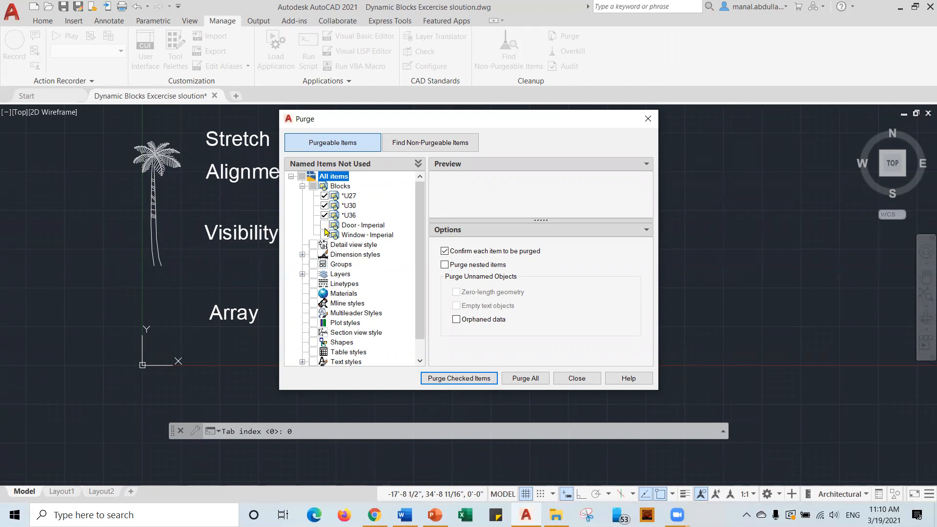
{"action": "left_click", "coordinate": [325, 235]}
Purge the checked blocks, then purge all remaining unused items and close Purge.
{"action": "left_click", "coordinate": [461, 379]}
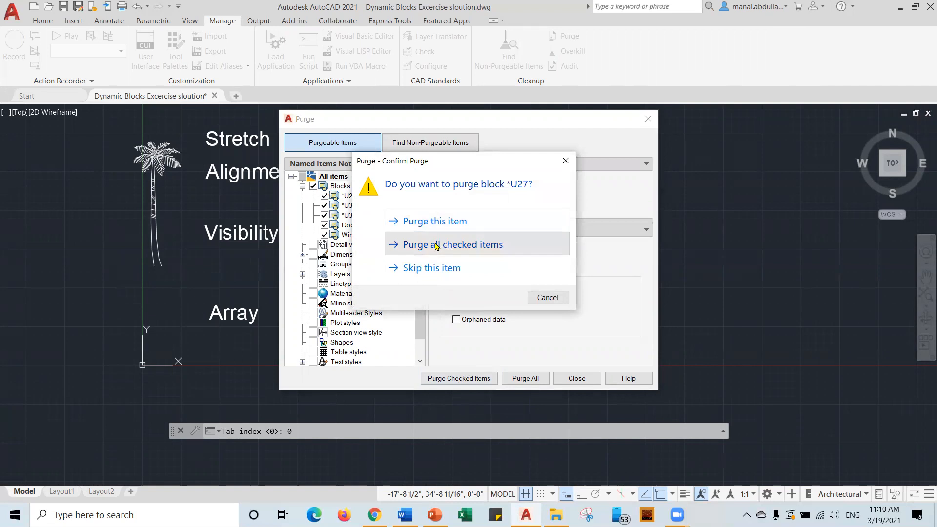
{"action": "left_click", "coordinate": [411, 244]}
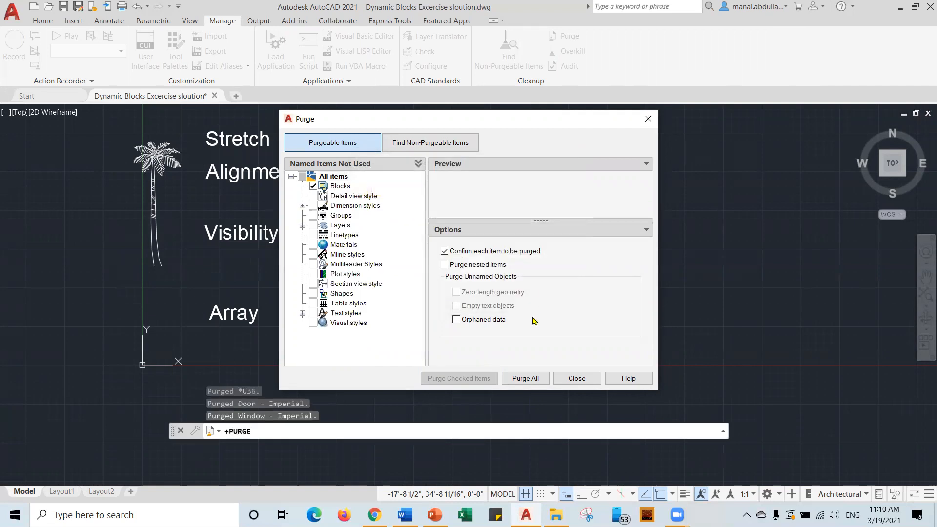
{"action": "left_click", "coordinate": [526, 378]}
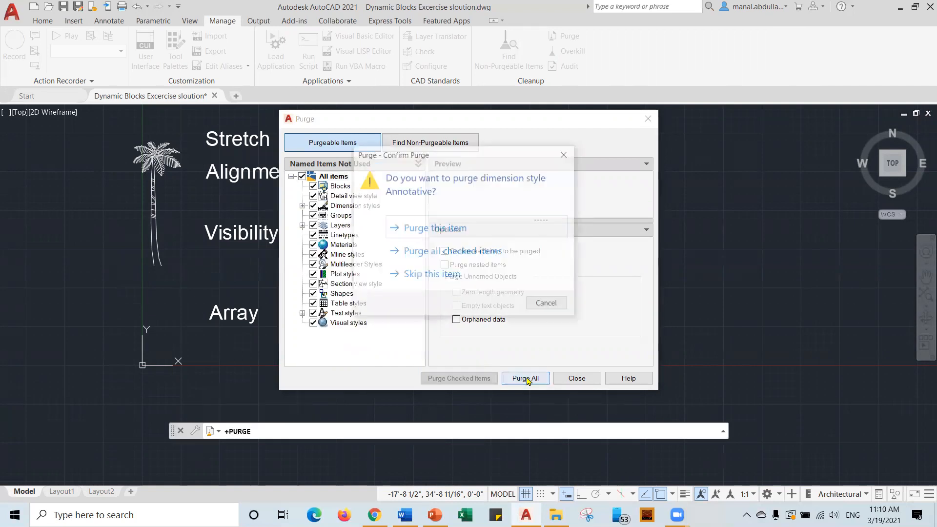
{"action": "left_click", "coordinate": [427, 249]}
{"action": "left_click", "coordinate": [577, 378]}
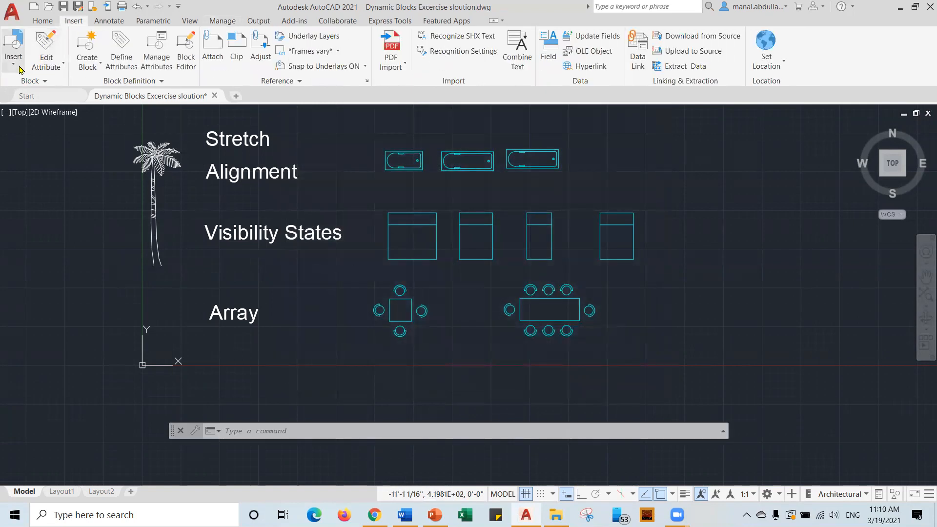
Check the Insert gallery to confirm only Bathtub, bed, Dining table and Trees - Imperial remain.
{"action": "left_click", "coordinate": [12, 49]}
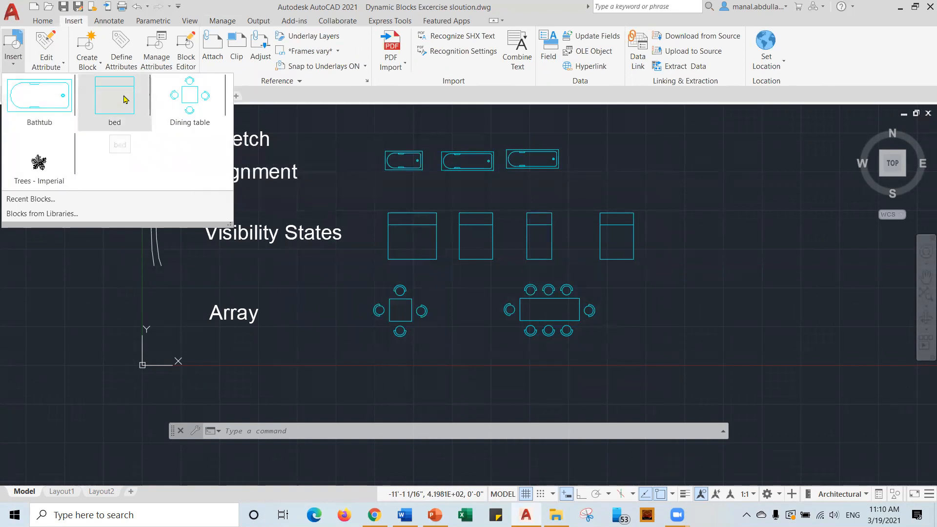
{"action": "left_click", "coordinate": [84, 261]}
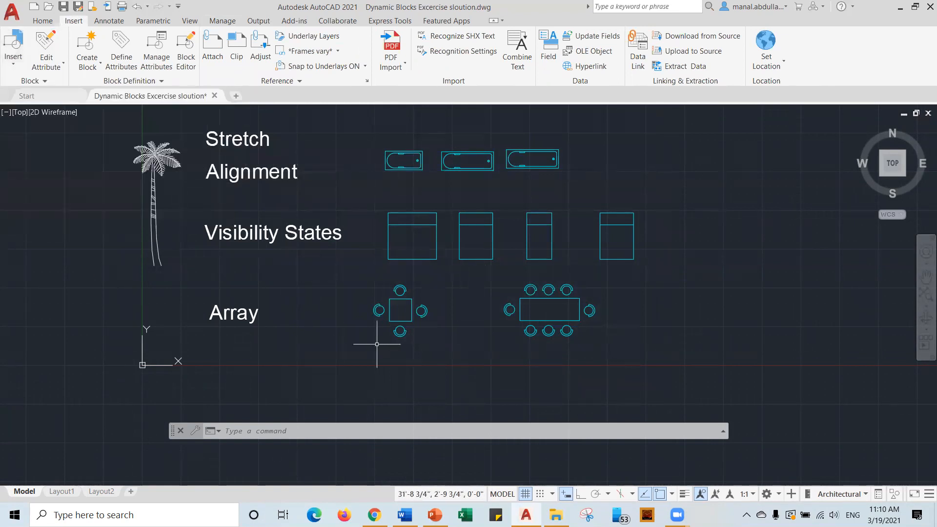
{"action": "left_click", "coordinate": [158, 161]}
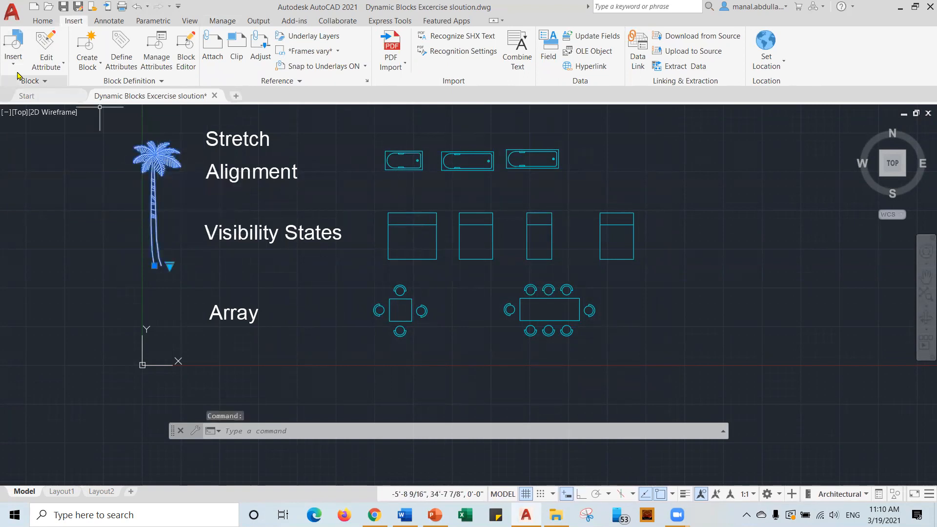
{"action": "left_click", "coordinate": [13, 49]}
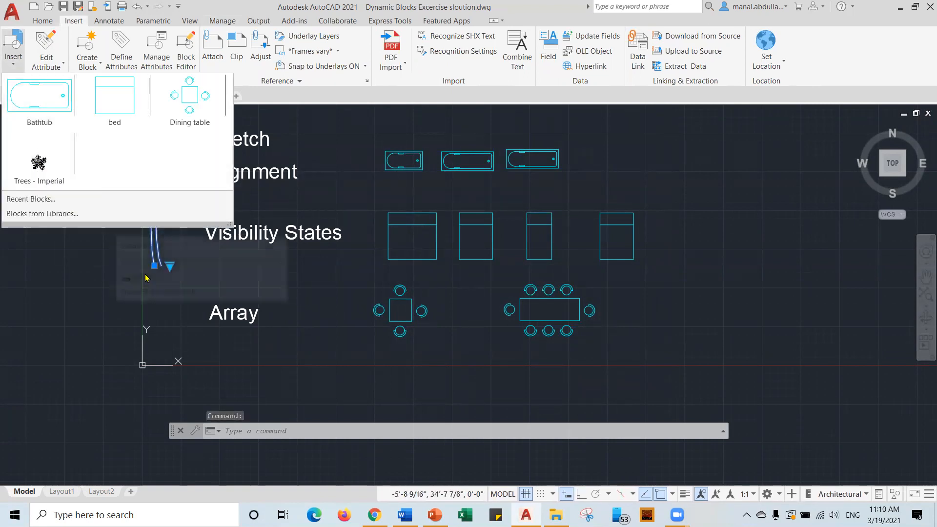
{"action": "left_click", "coordinate": [112, 324]}
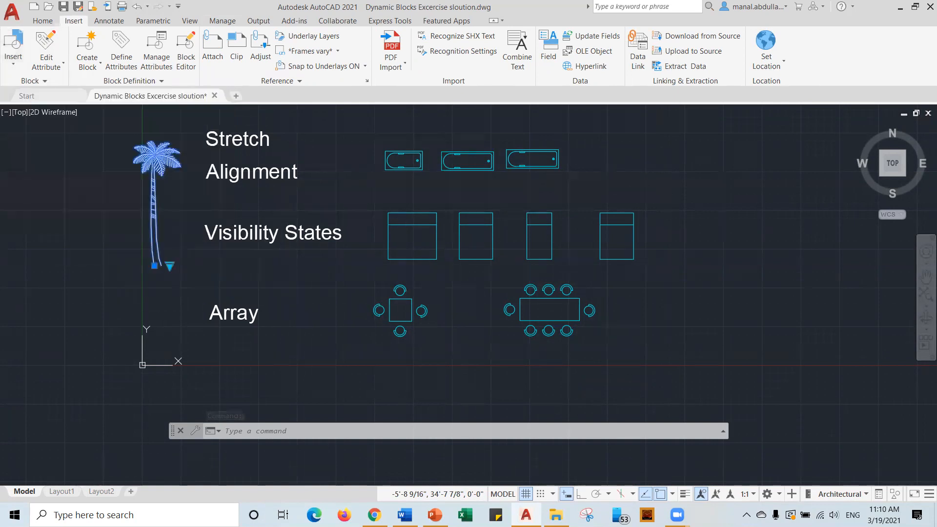
{"action": "key", "text": "Escape"}
Recheck the block list, then return to the Part 6 Dynamic Blocks slide show in PowerPoint.
{"action": "scroll", "coordinate": [455, 290], "scroll_direction": "up", "scroll_amount": 2}
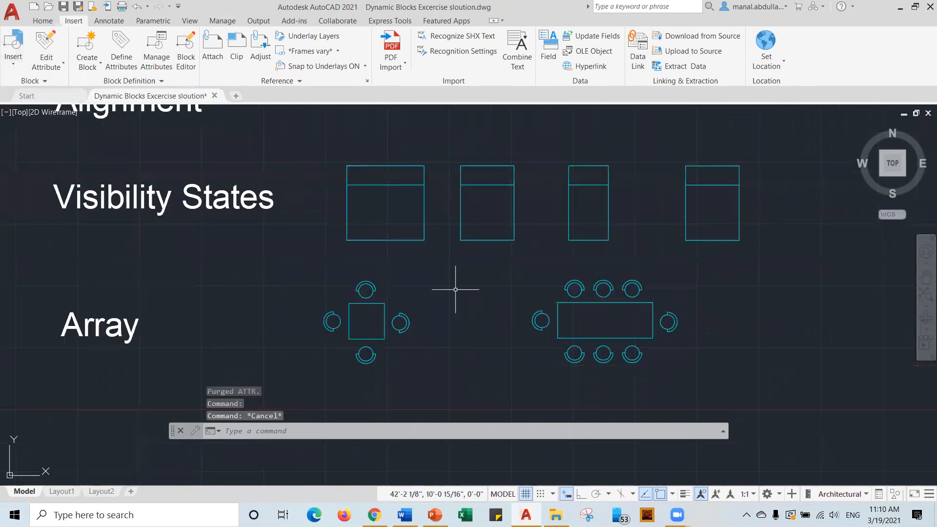
{"action": "scroll", "coordinate": [457, 283], "scroll_direction": "down", "scroll_amount": 2}
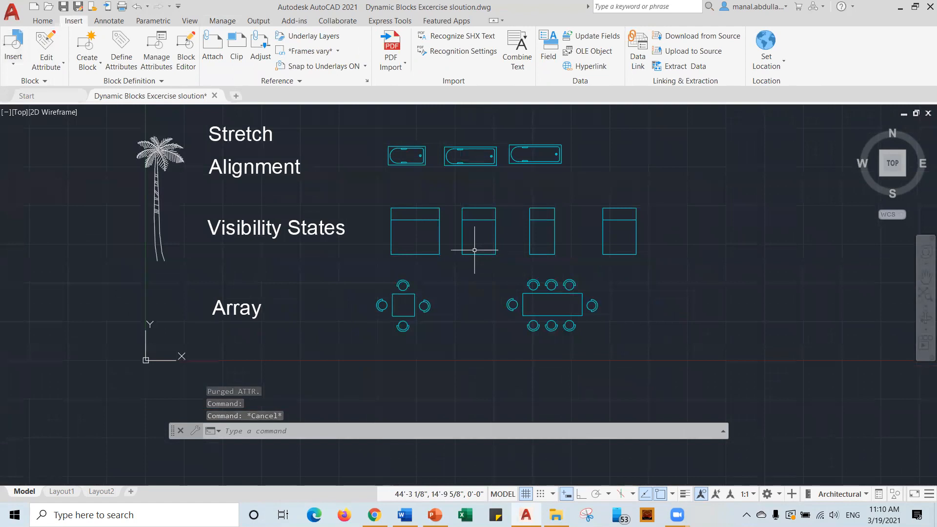
{"action": "left_click", "coordinate": [12, 65]}
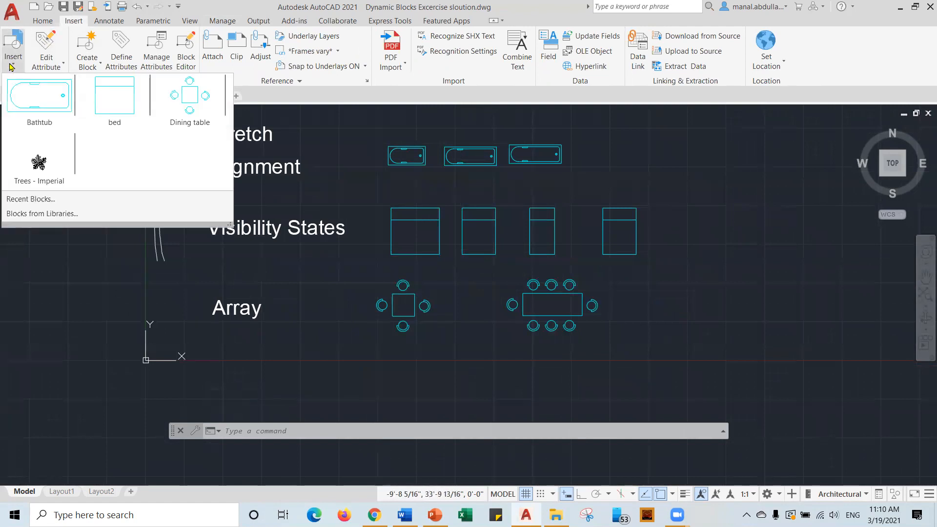
{"action": "left_click", "coordinate": [11, 66]}
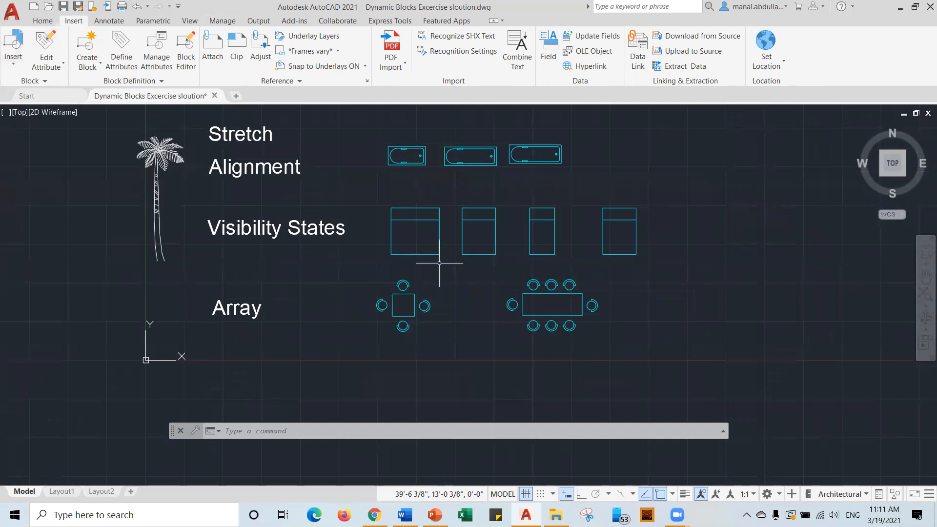
{"action": "scroll", "coordinate": [439, 266], "scroll_direction": "down", "scroll_amount": 1}
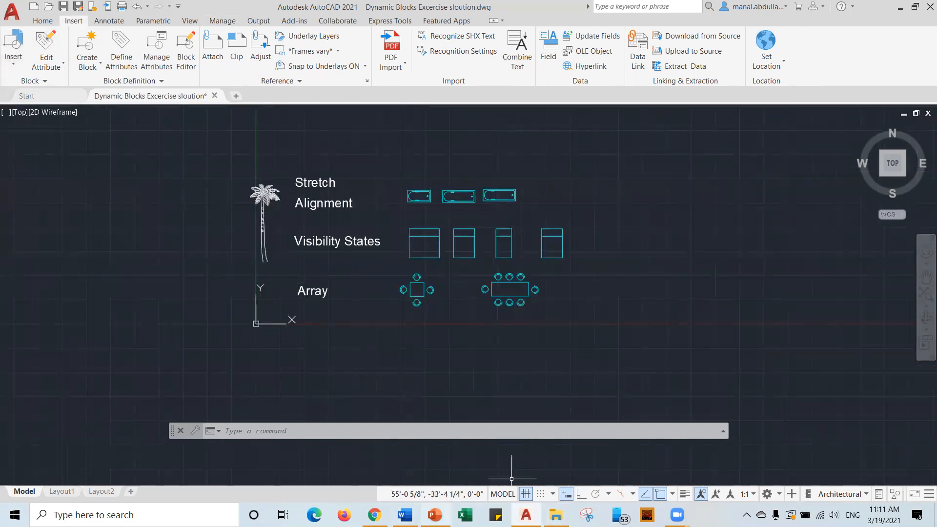
{"action": "left_click", "coordinate": [434, 515]}
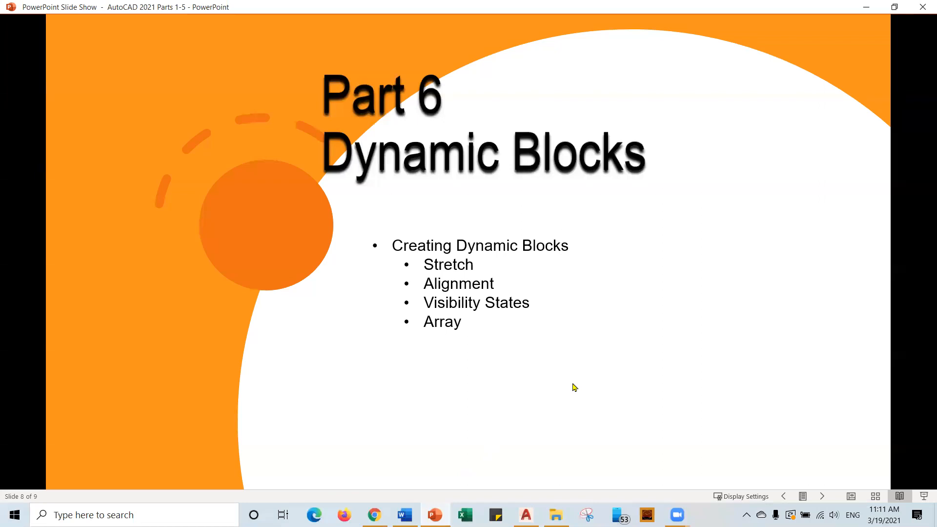